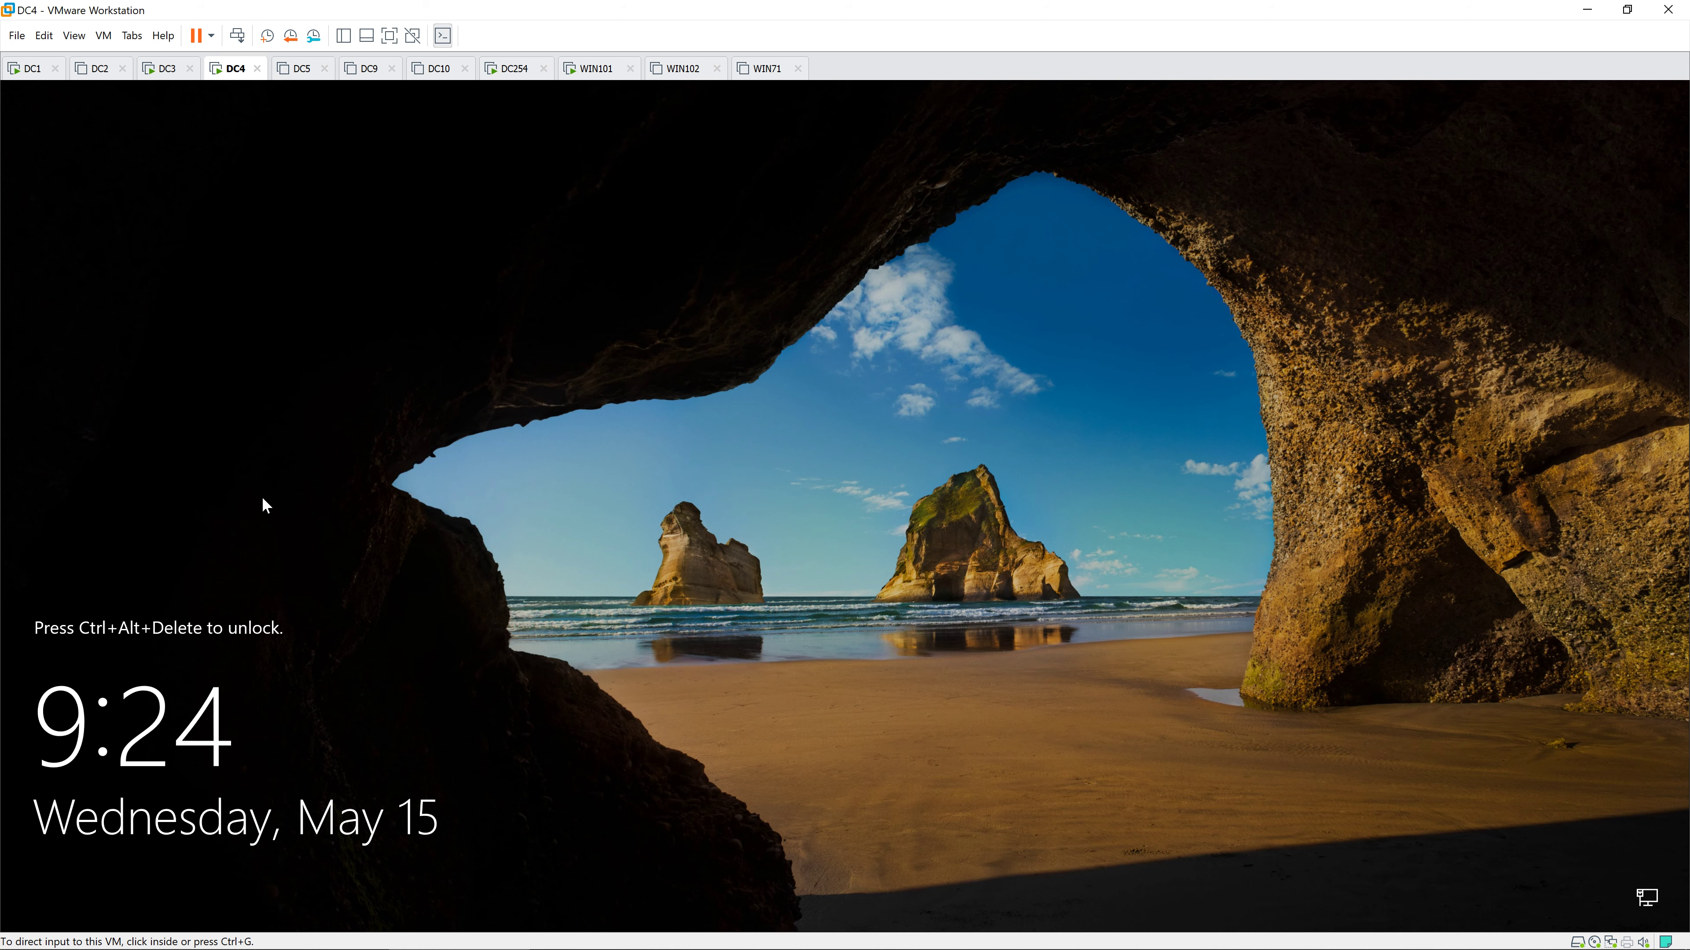
Step: Sign in to DC4 as Administrator with the account password
key(ctrl+alt+Insert)
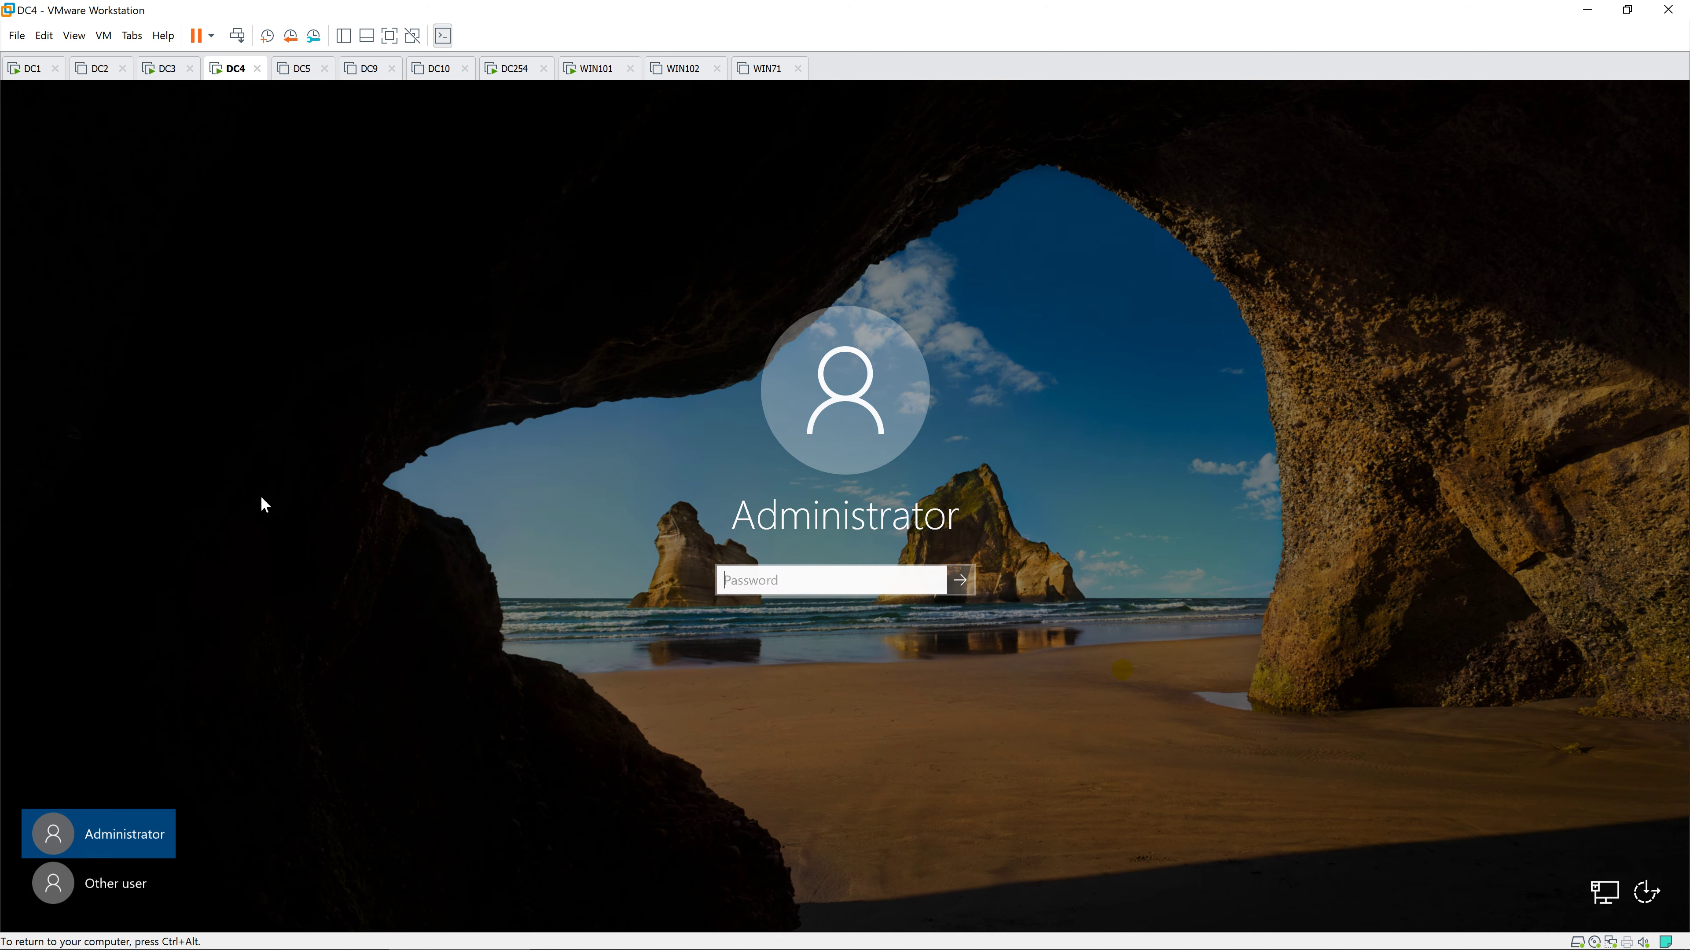
text(Pa$$w0rd)
key(Return)
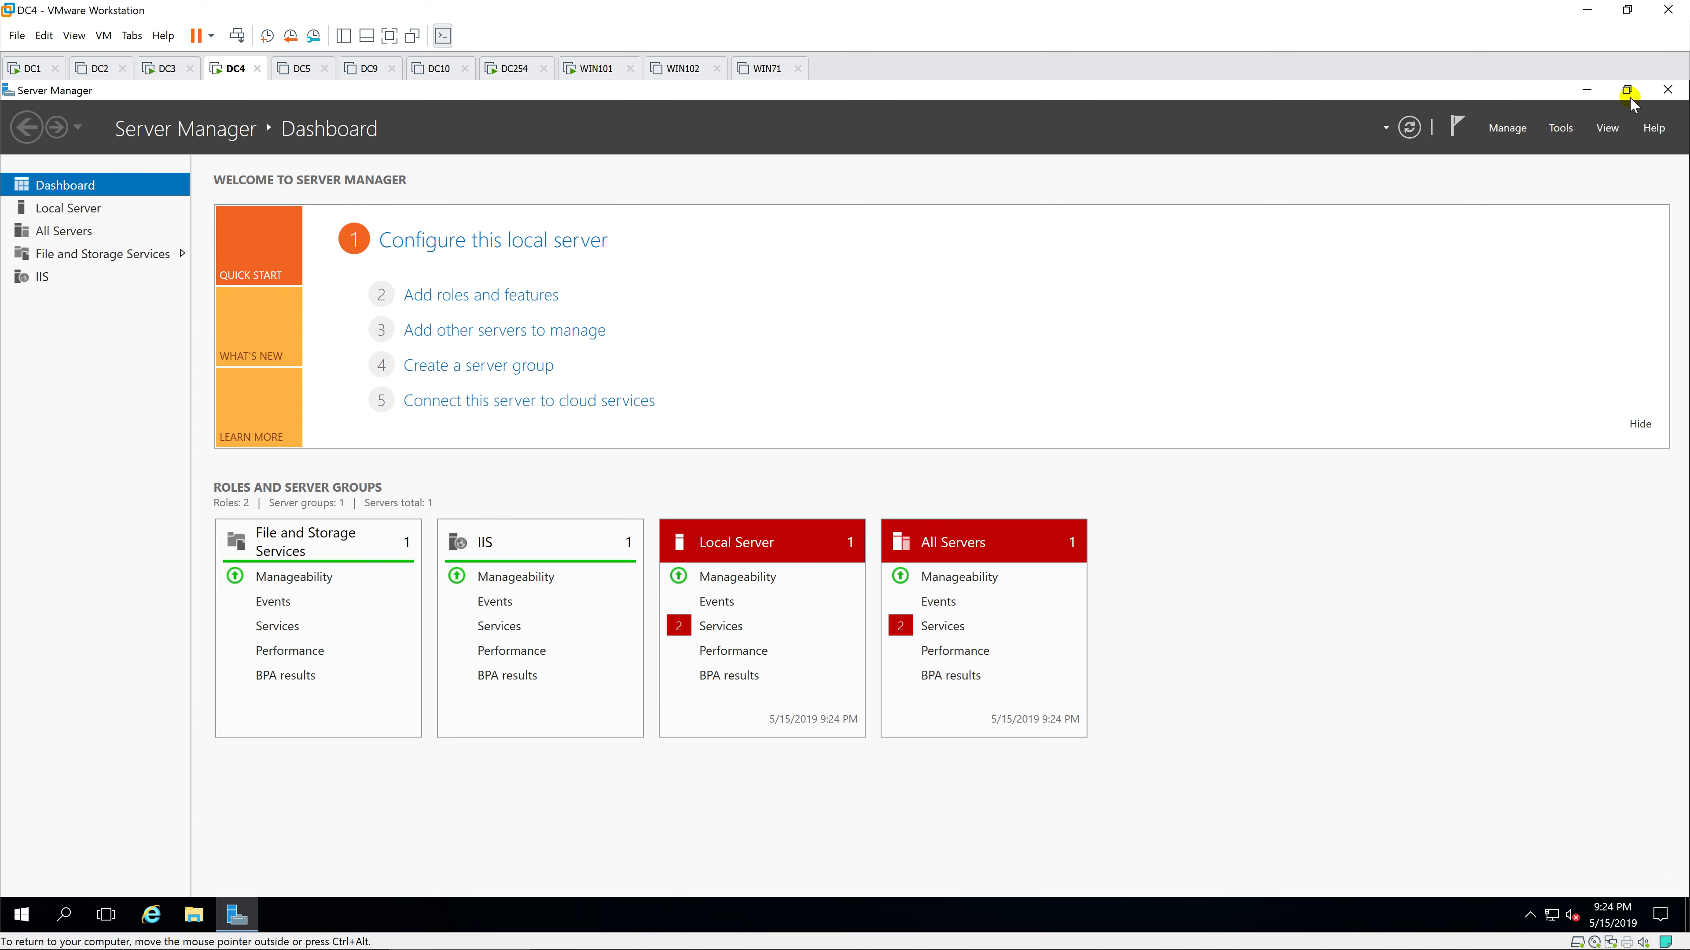
Step: Create a new folder named Softwares on Local Disk (C:)
click(1667, 90)
click(194, 914)
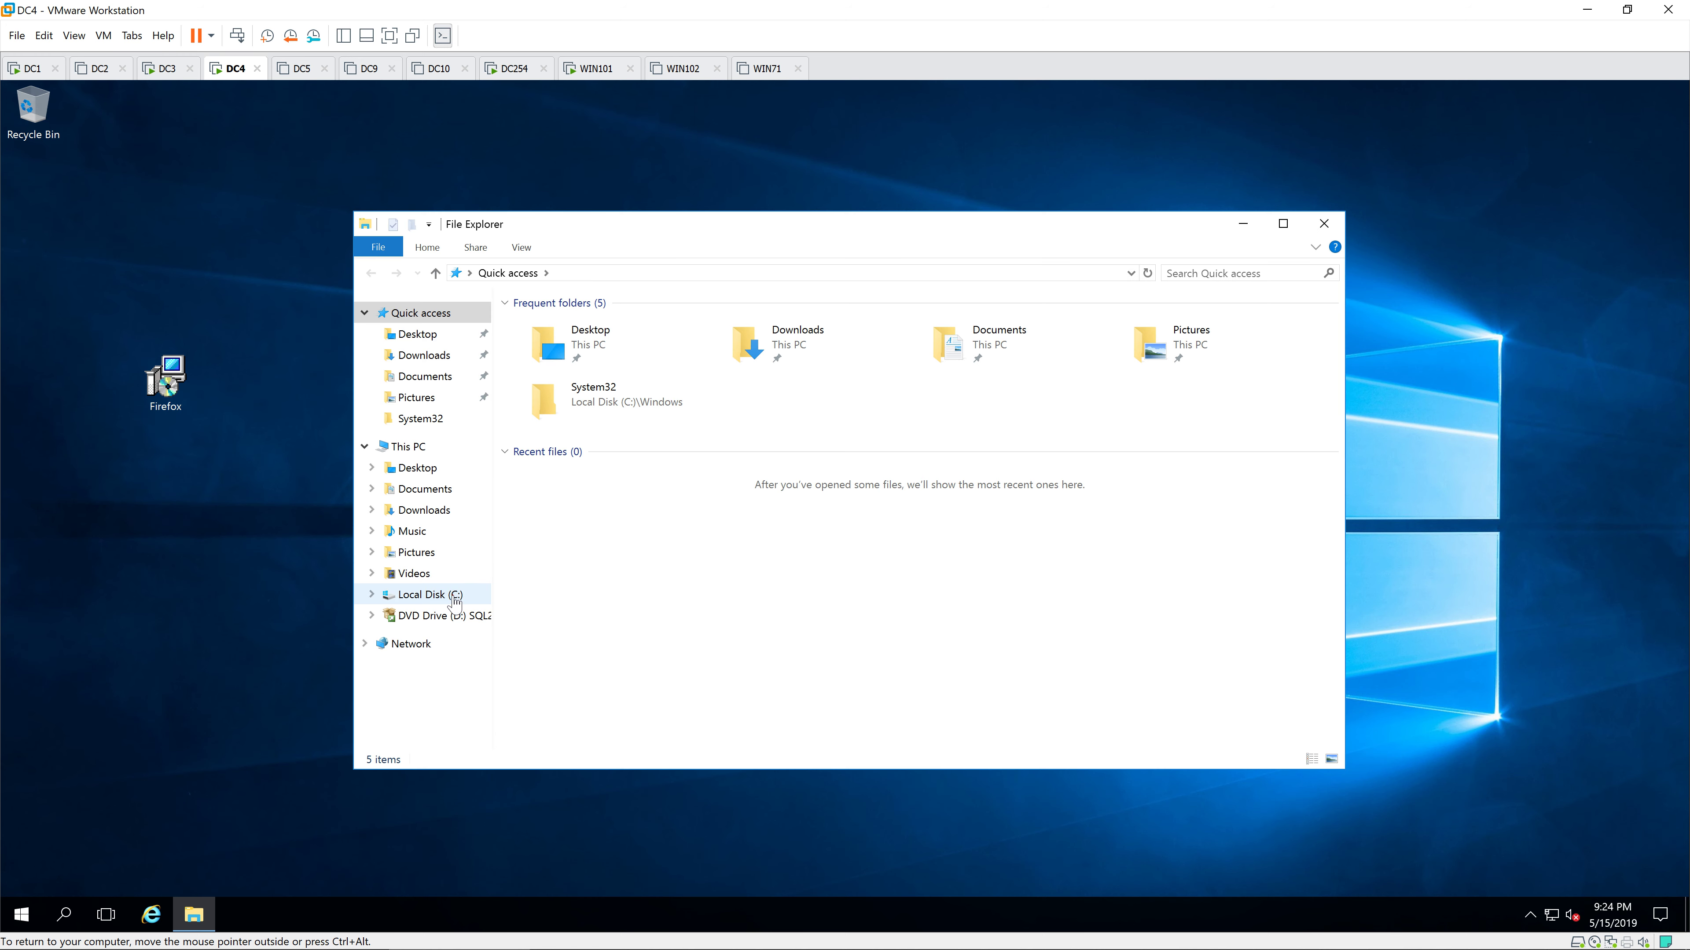
click(444, 594)
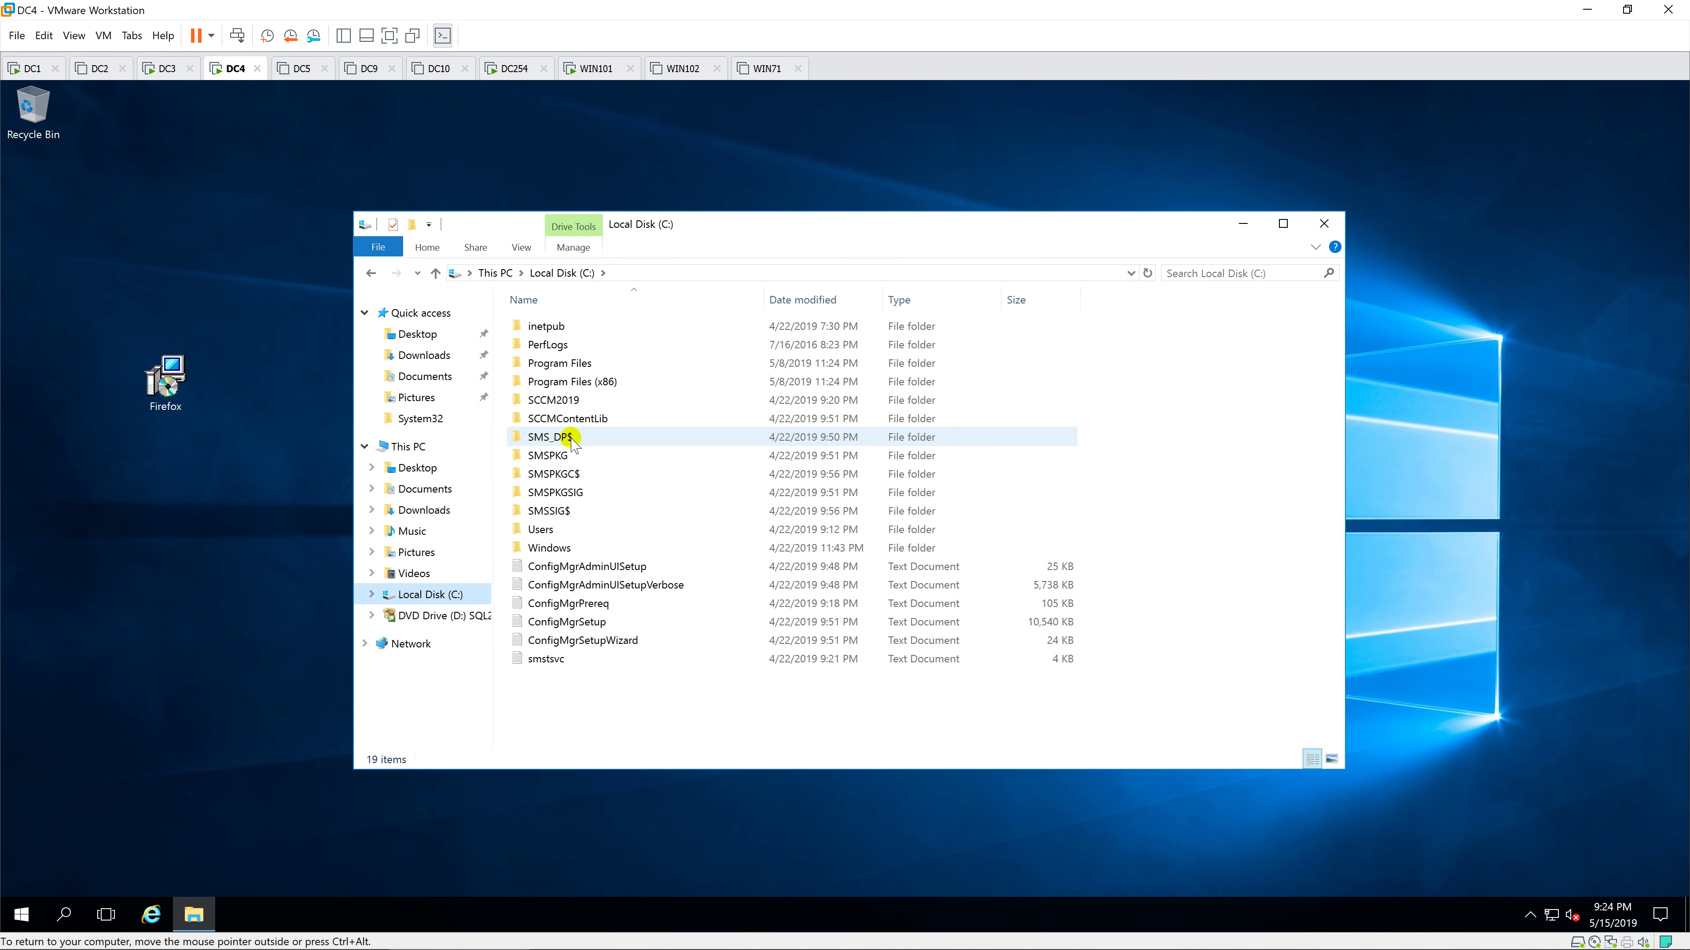
right_click(597, 707)
mouse_move(659, 662)
click(823, 666)
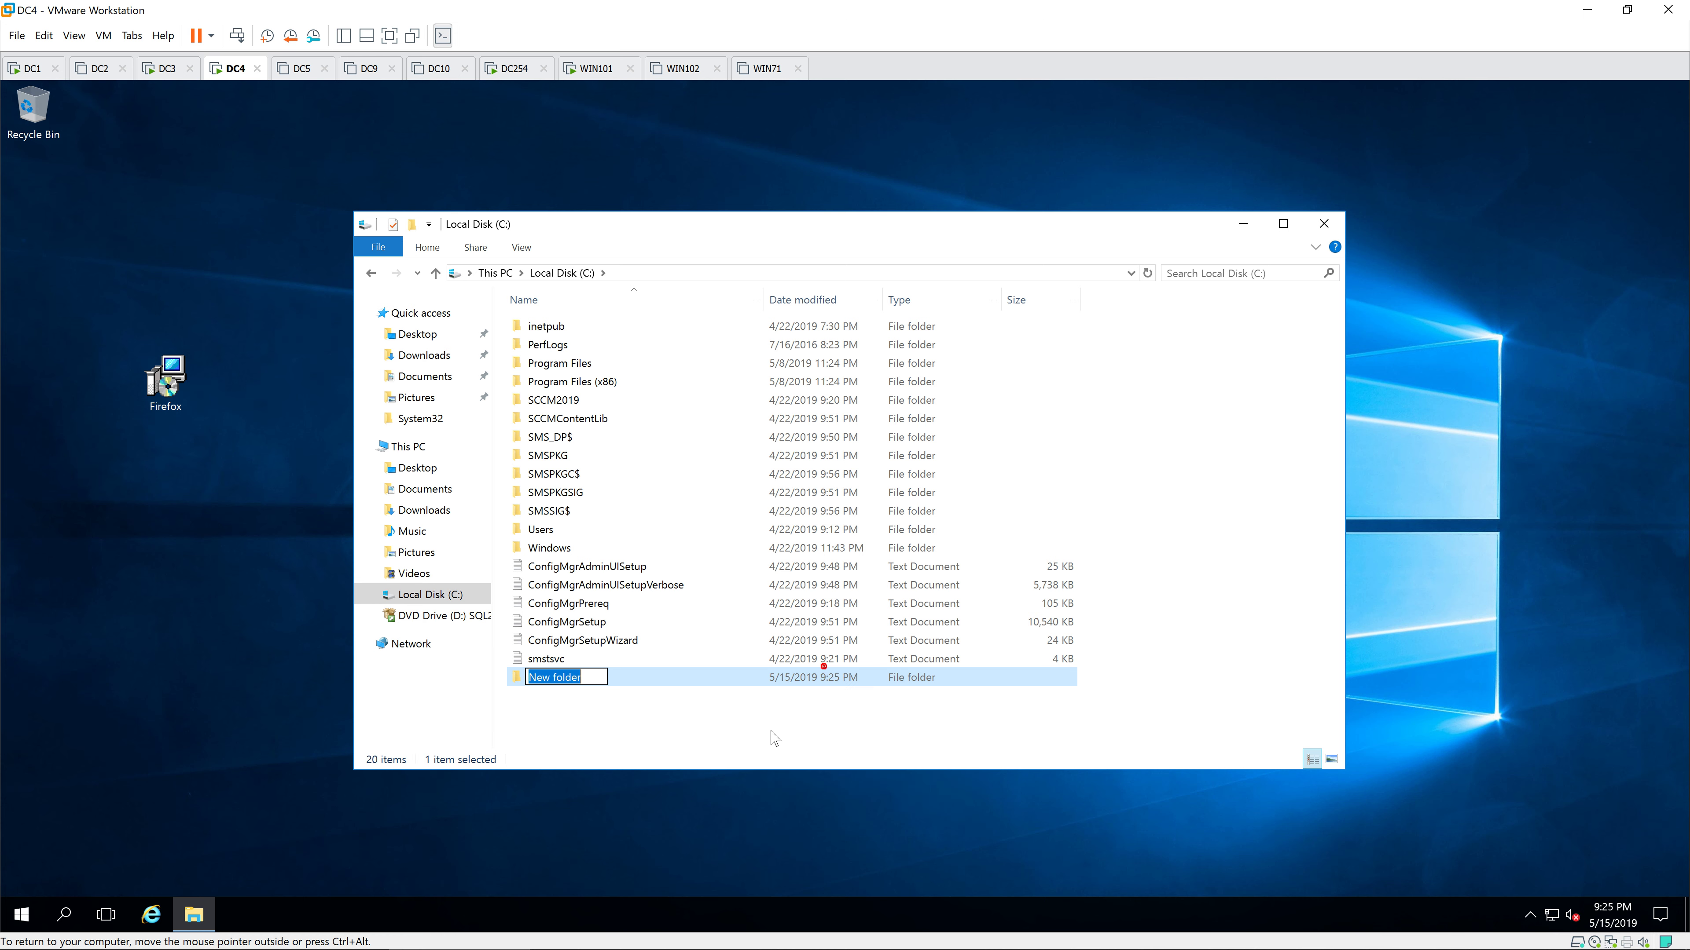
text(Softwares)
click(770, 736)
Step: Share the Softwares folder with Everyone as \\DC4\Softwares
right_click(638, 680)
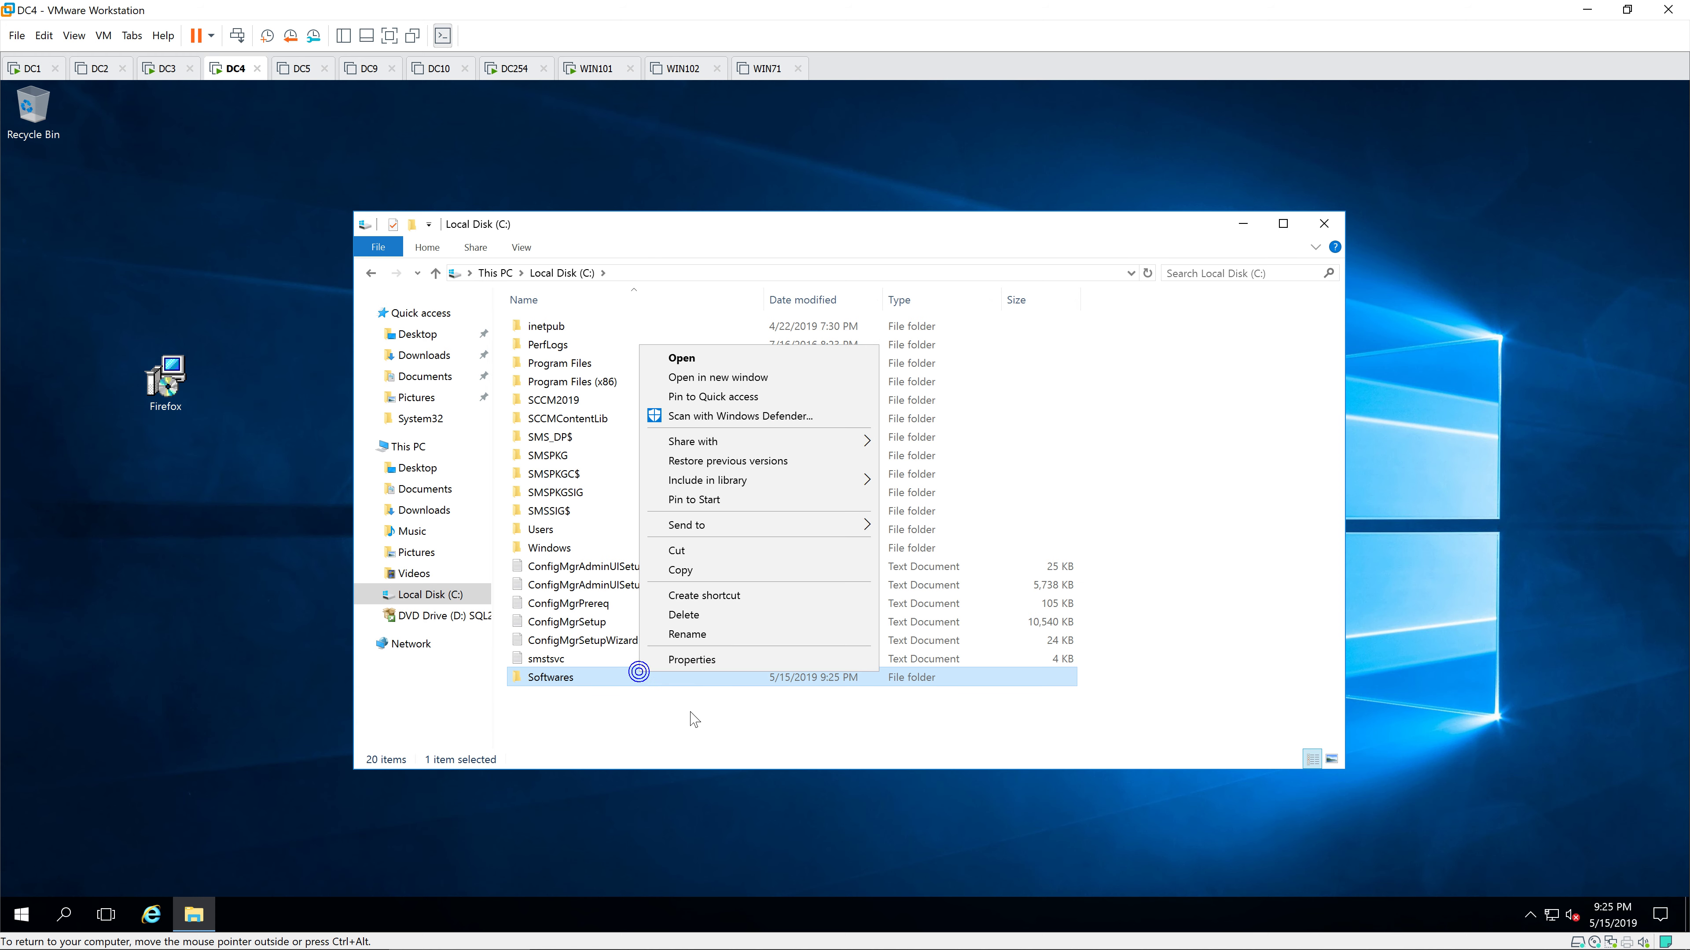
click(728, 665)
click(720, 525)
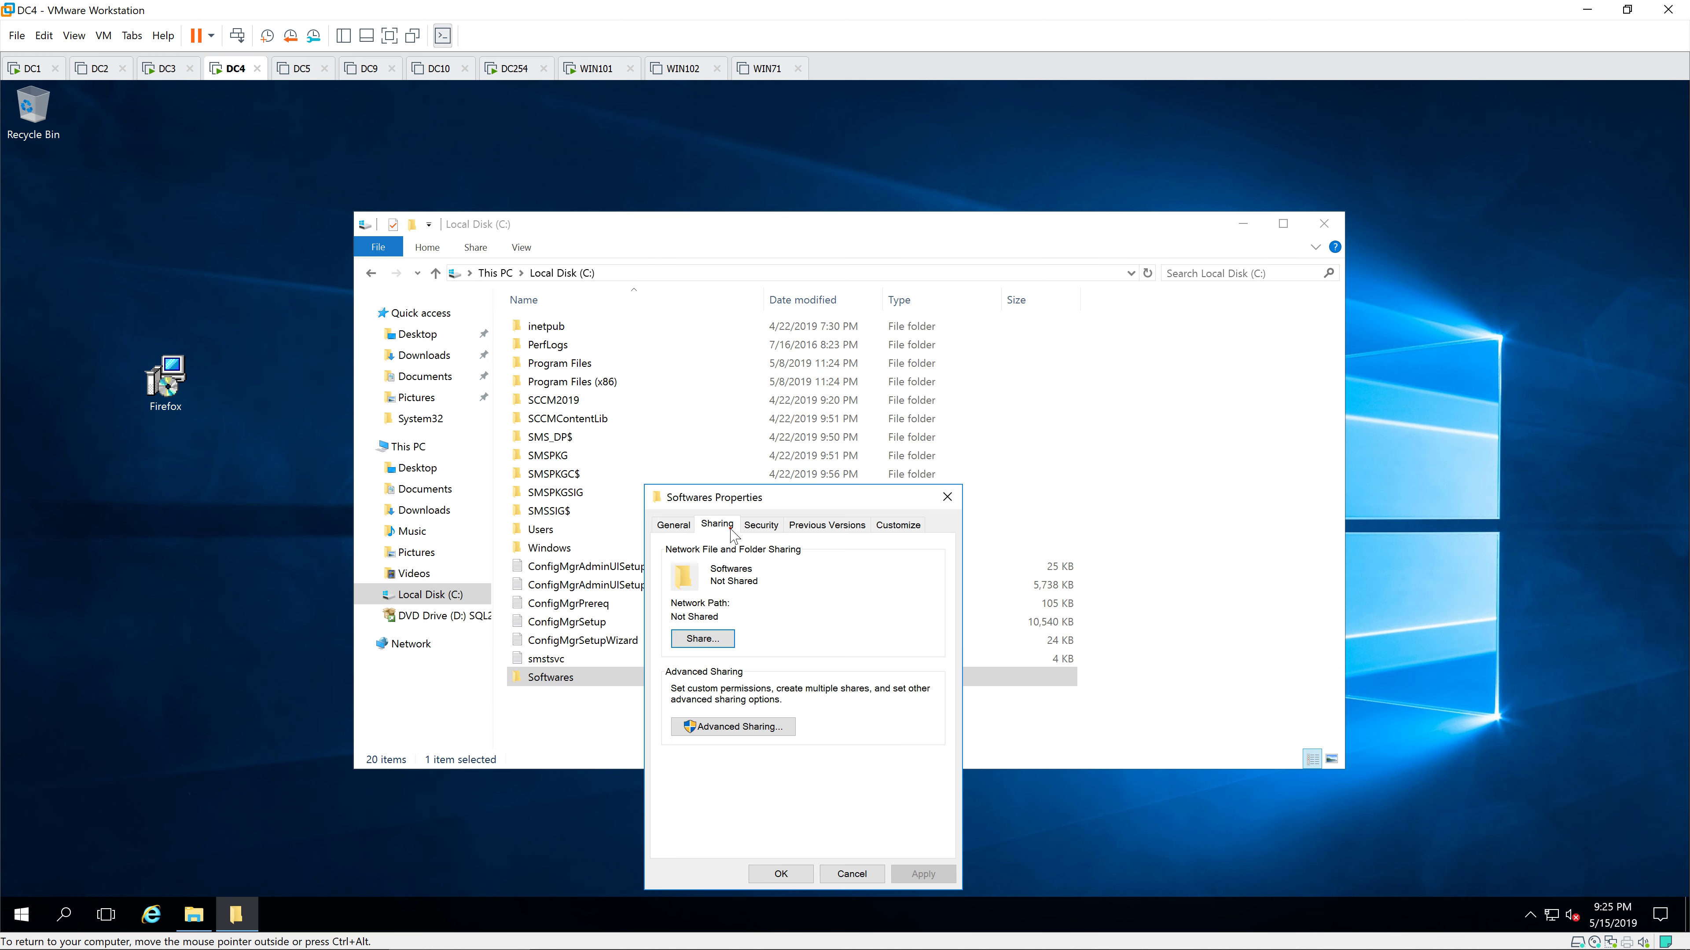
click(672, 641)
click(922, 643)
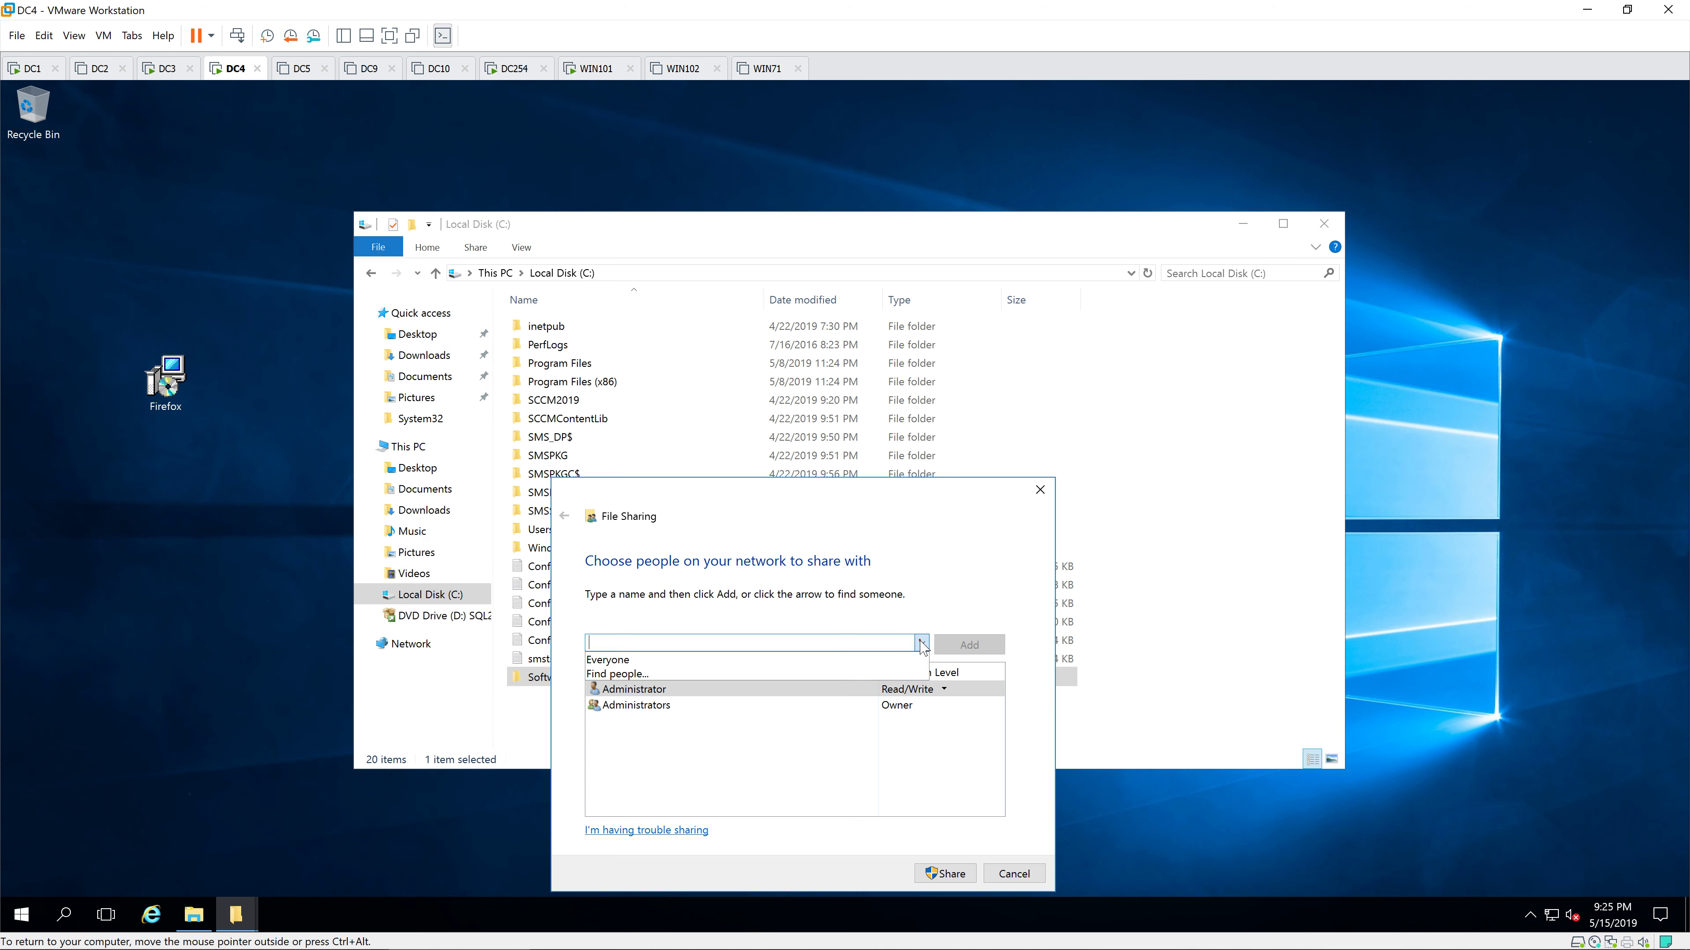
click(840, 661)
click(969, 644)
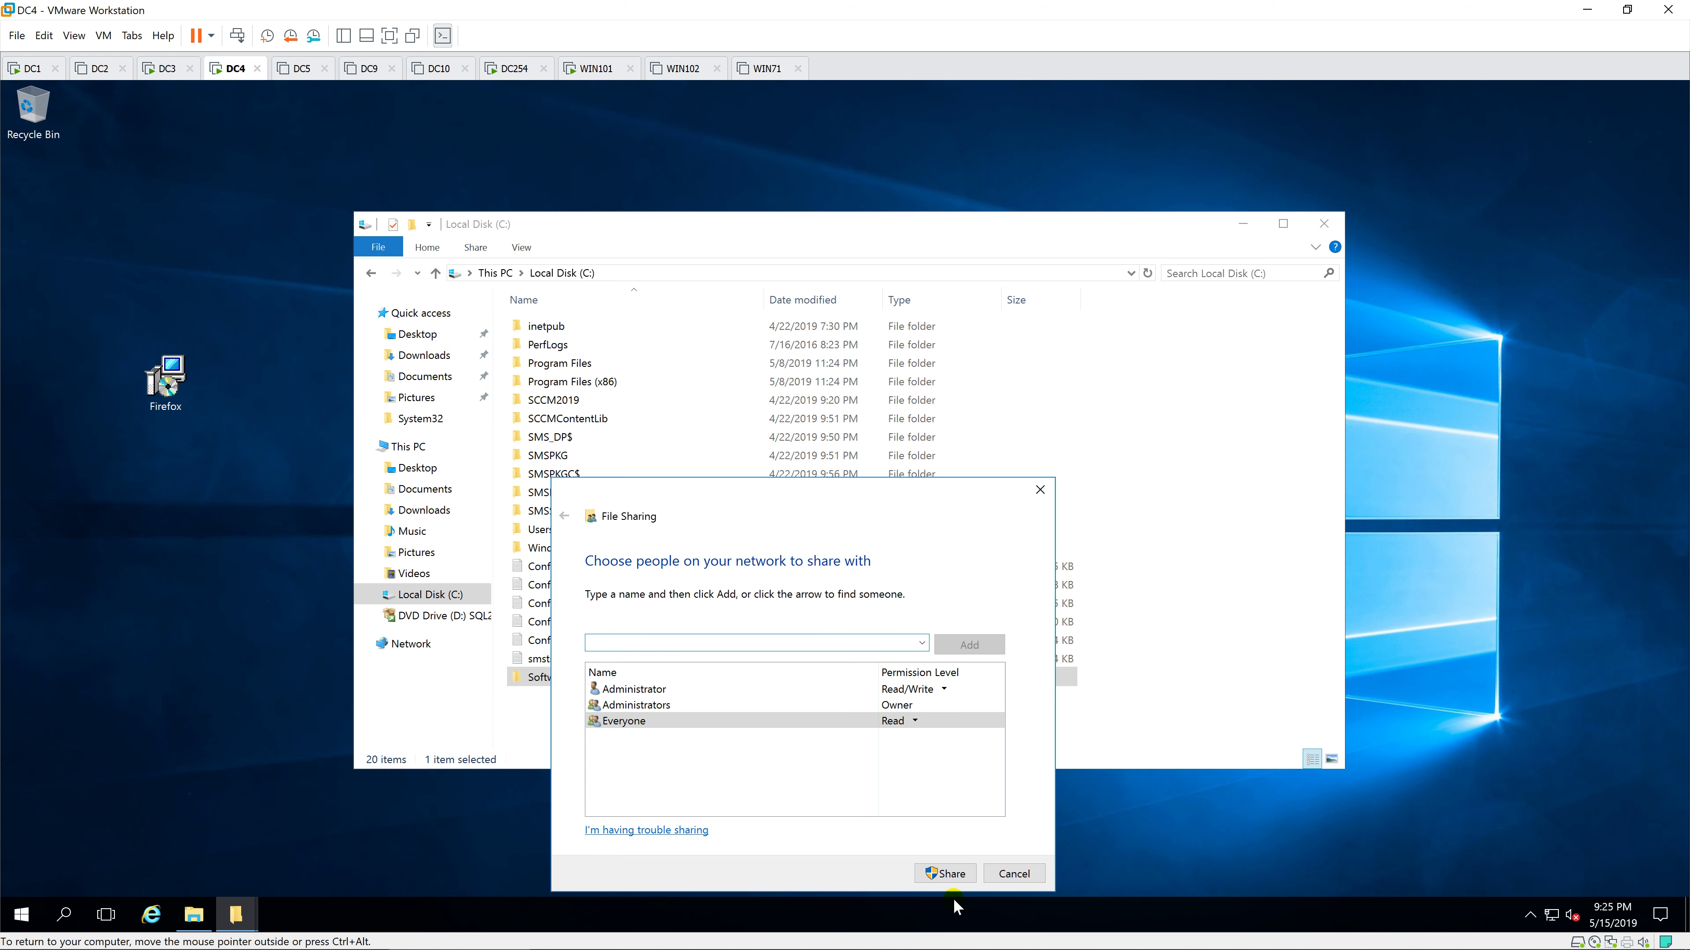
click(946, 874)
click(996, 873)
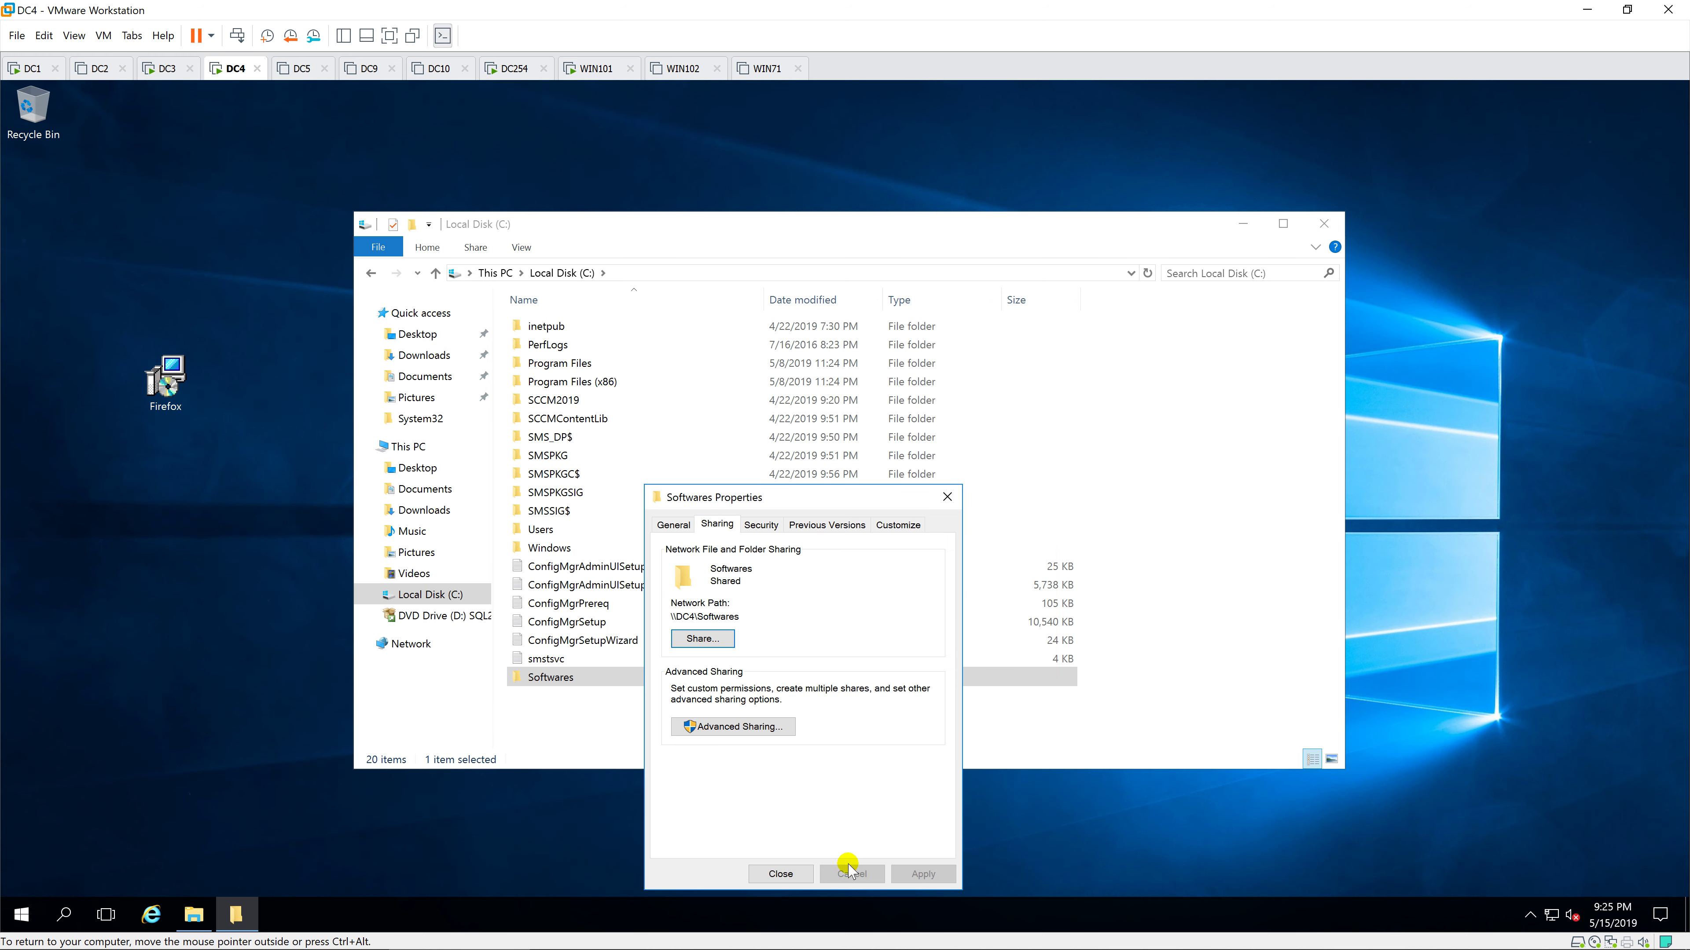
click(781, 874)
Step: Move the Firefox .msi into C:\Softwares, verify it's a Windows Installer package, and close Explorer
double_click(642, 678)
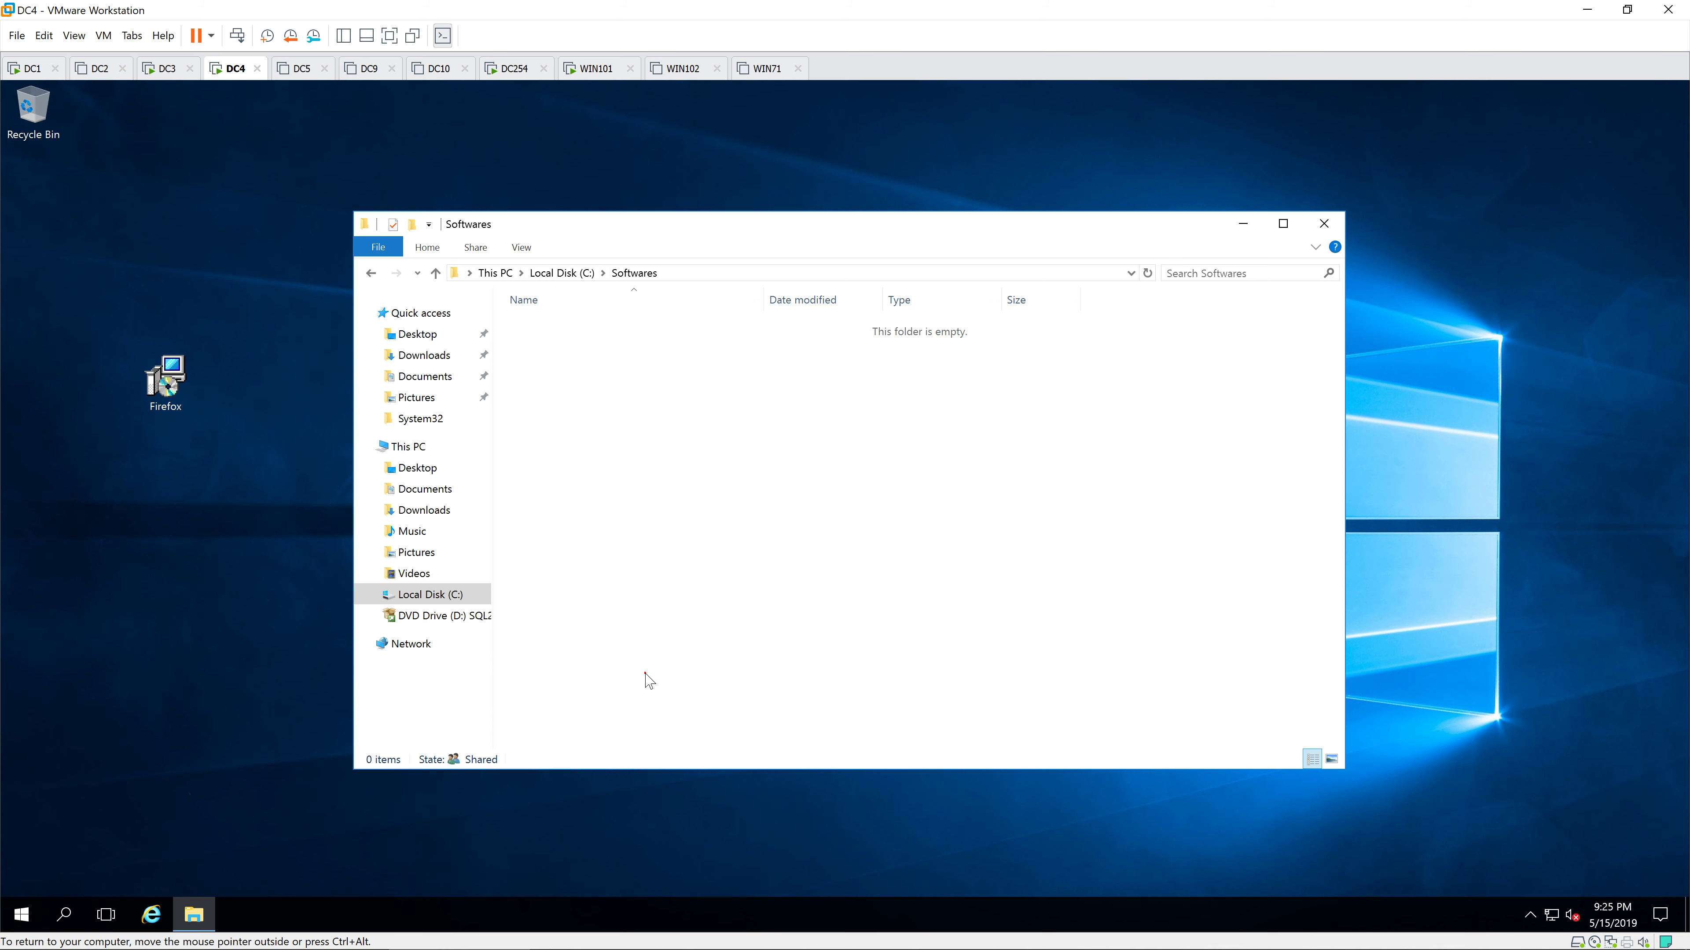
drag(170, 395, 589, 550)
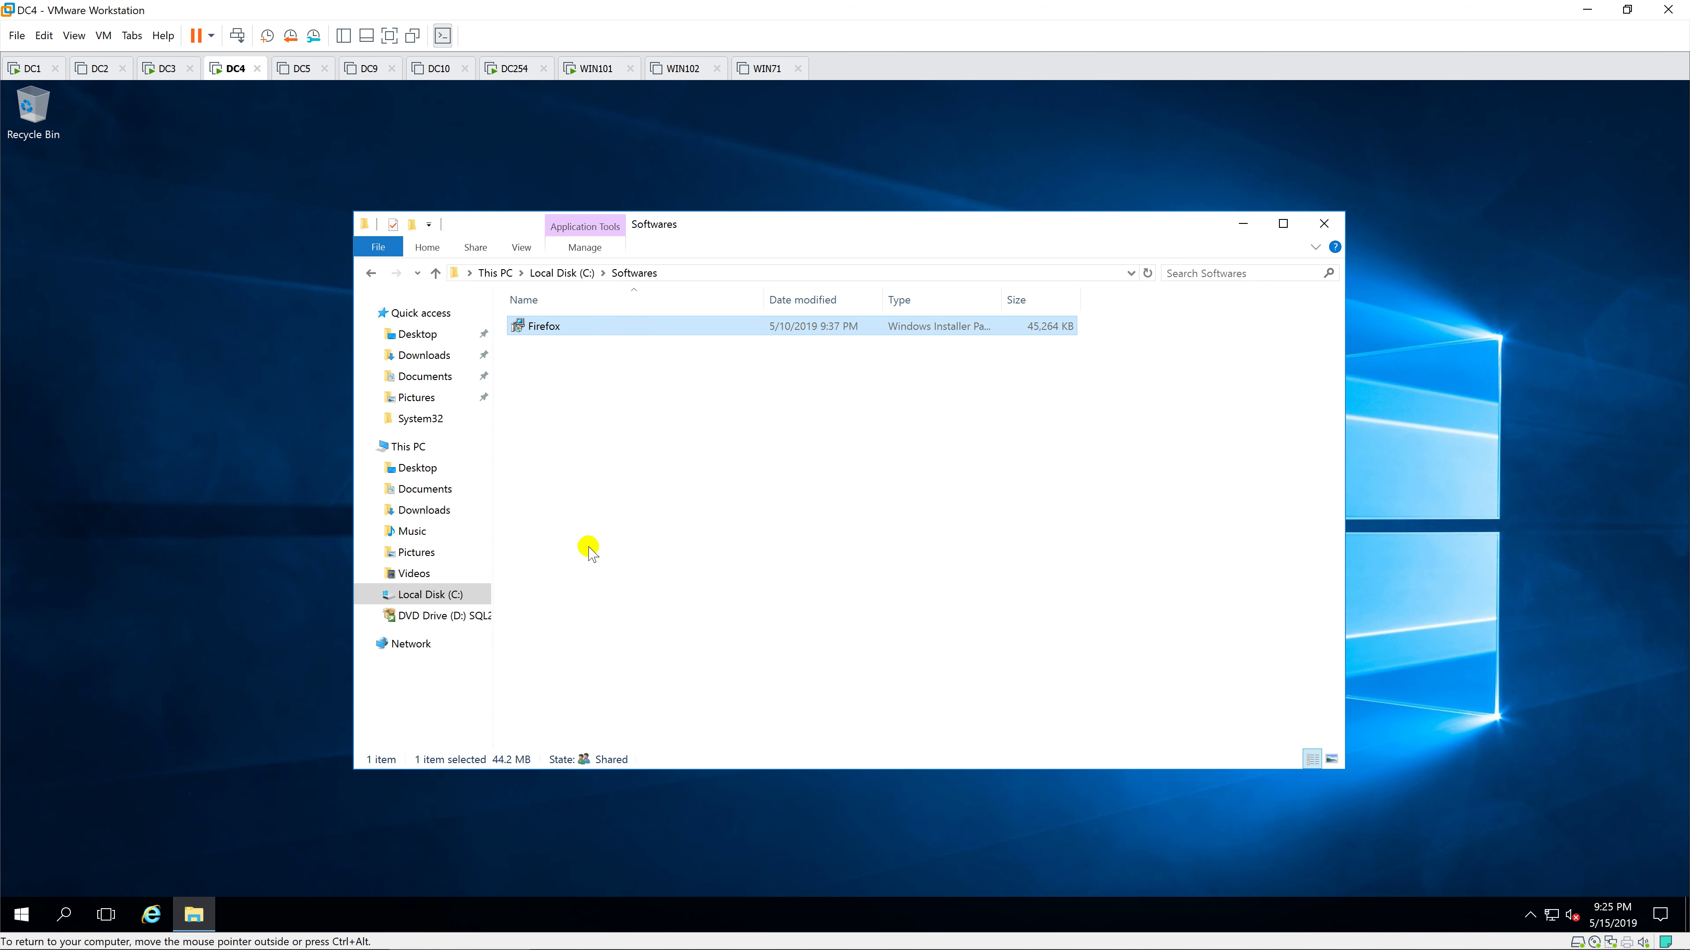
right_click(585, 326)
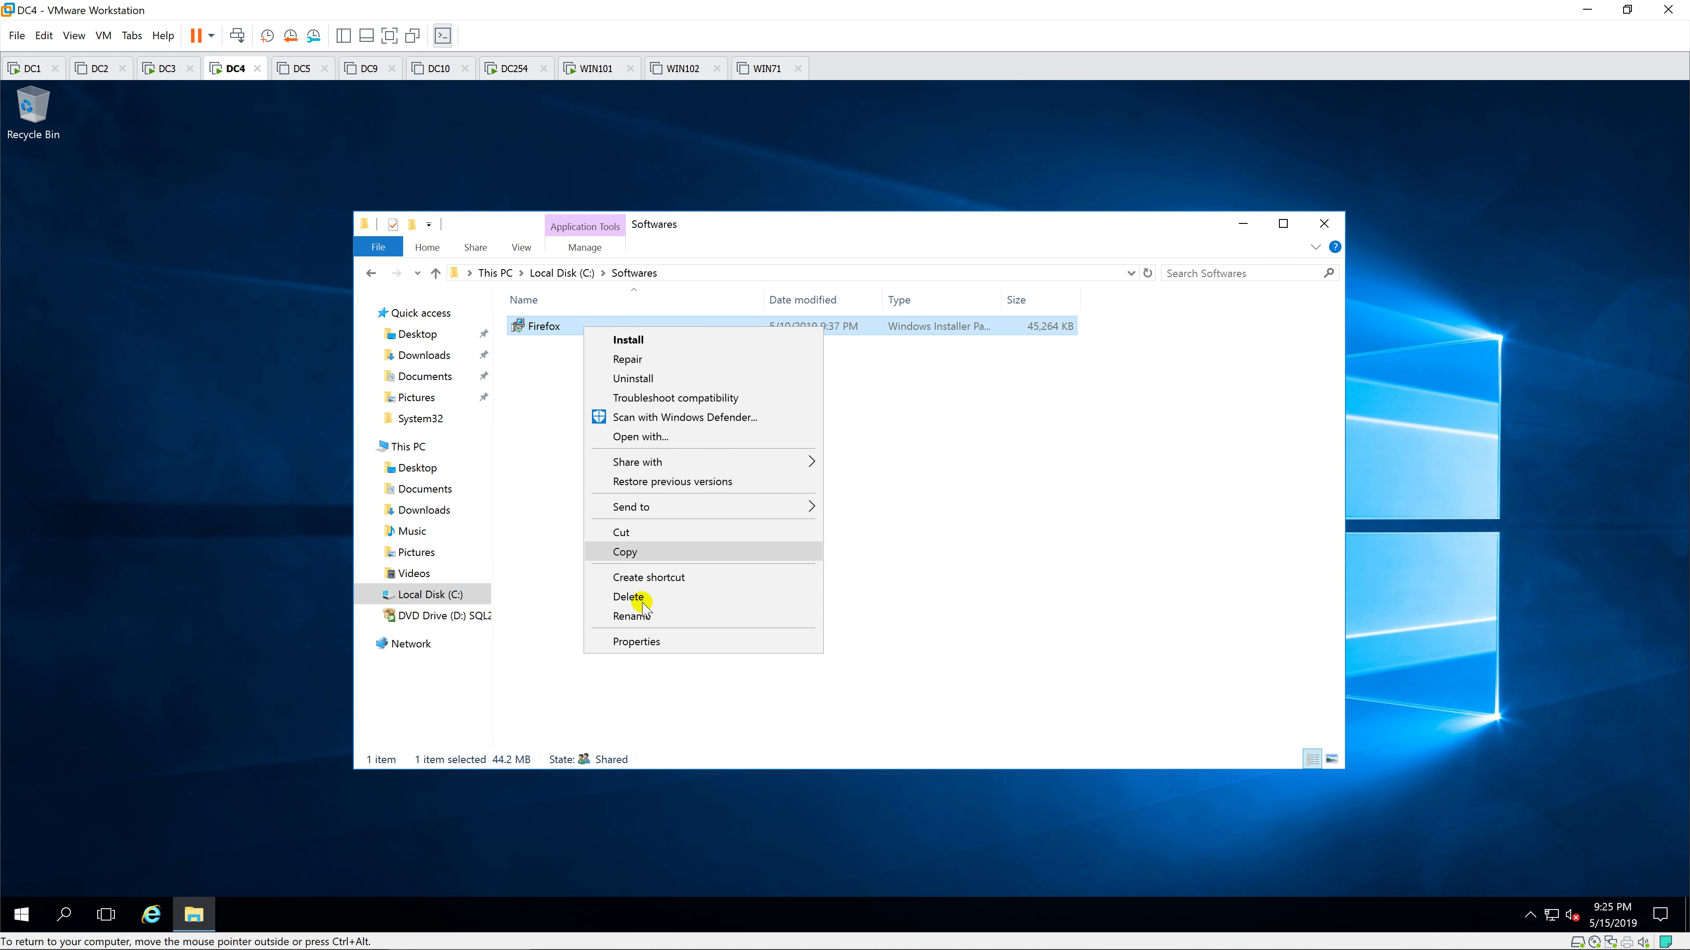
click(639, 642)
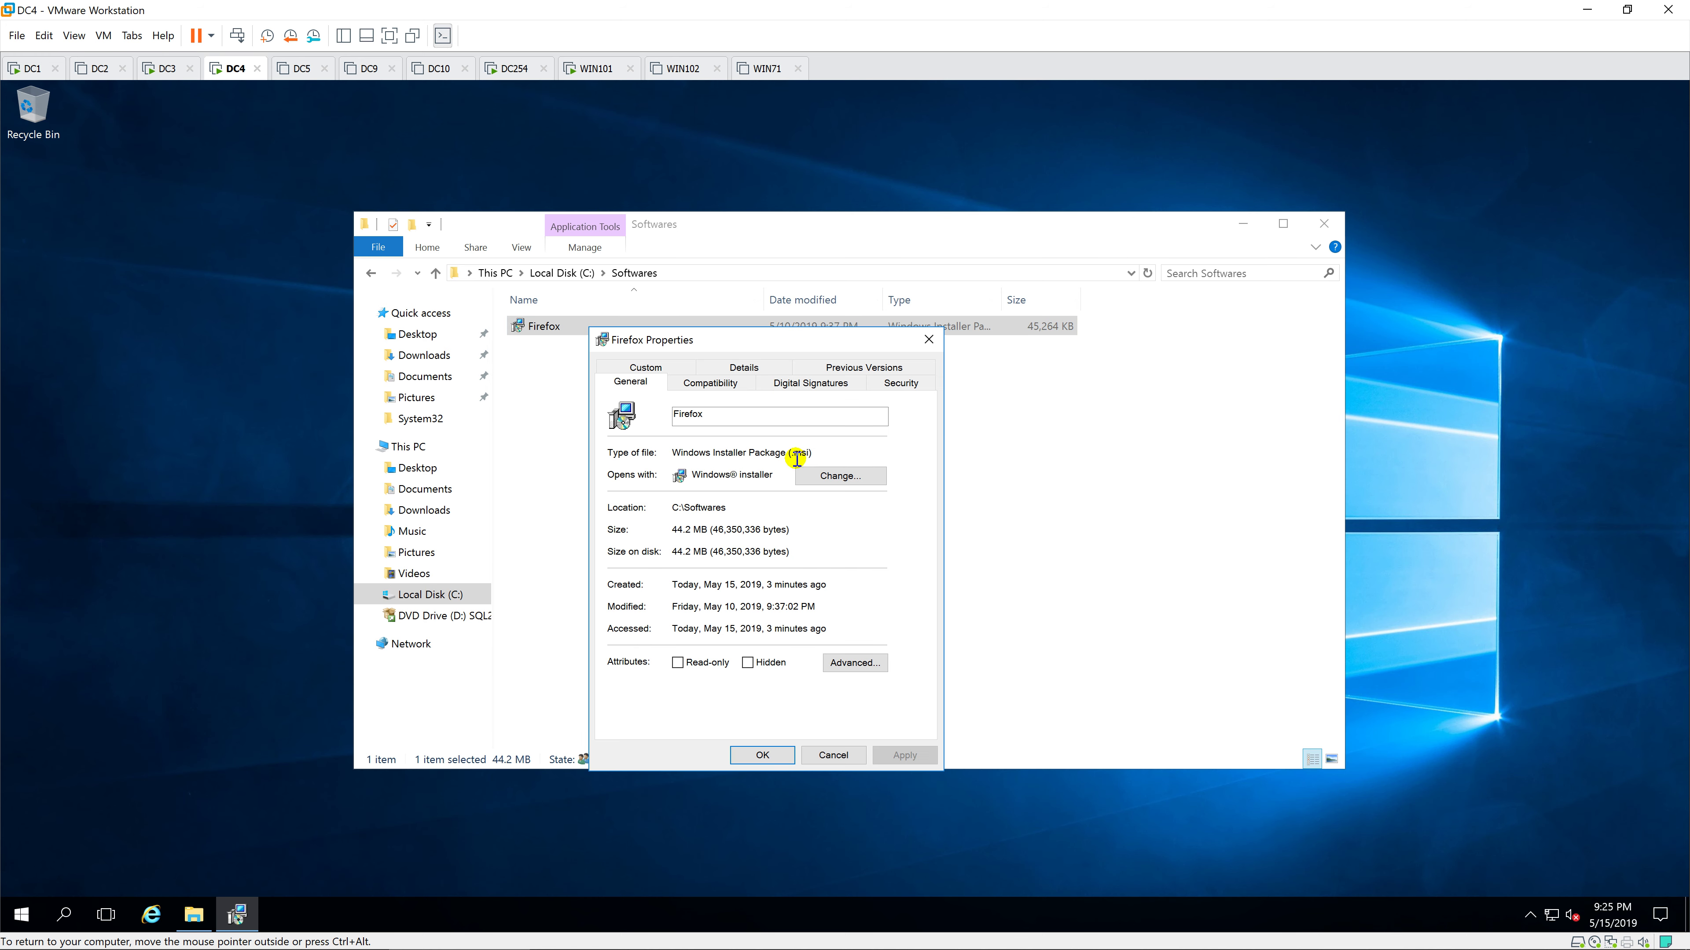
drag(808, 453, 649, 453)
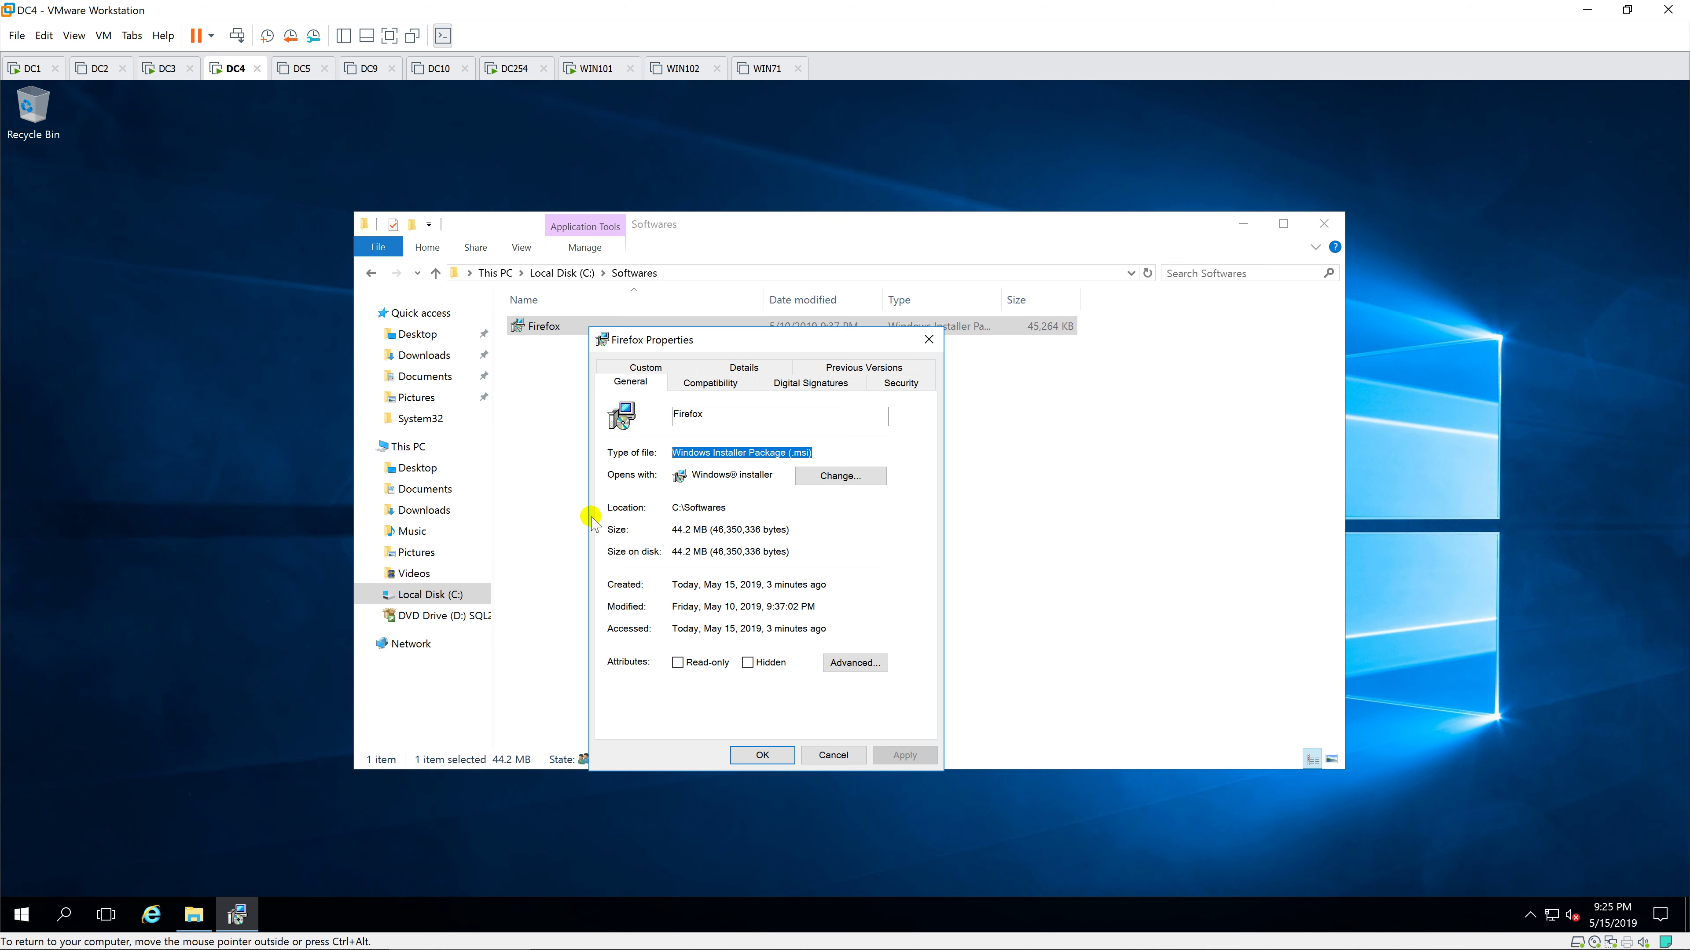
click(832, 754)
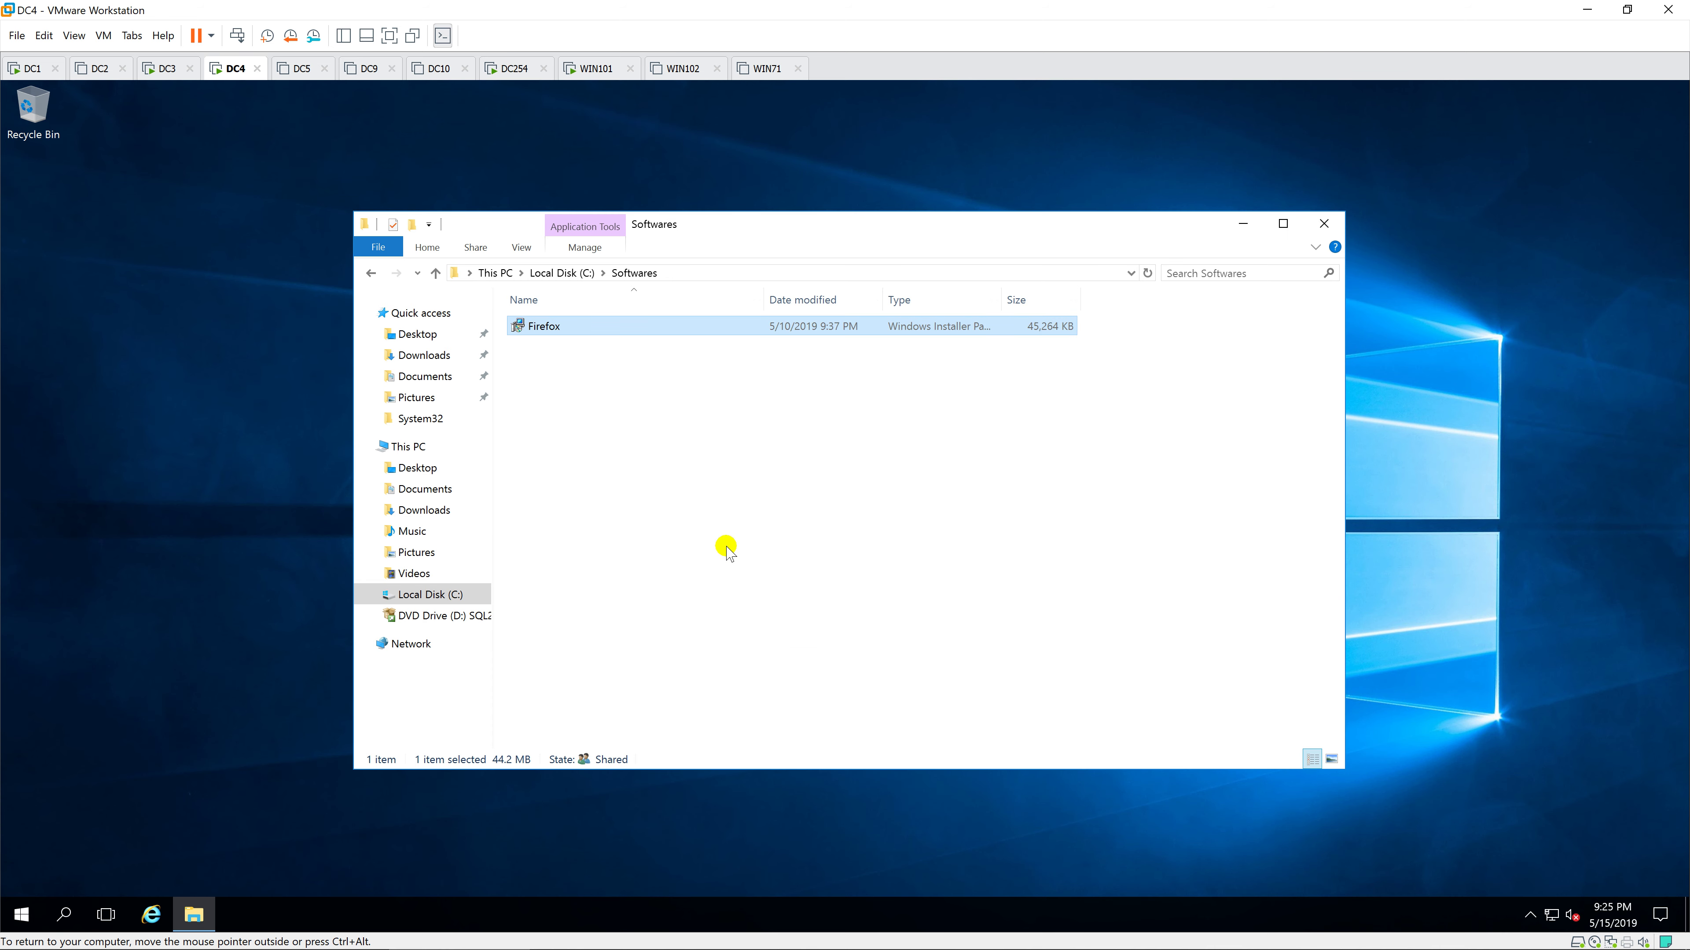
click(725, 545)
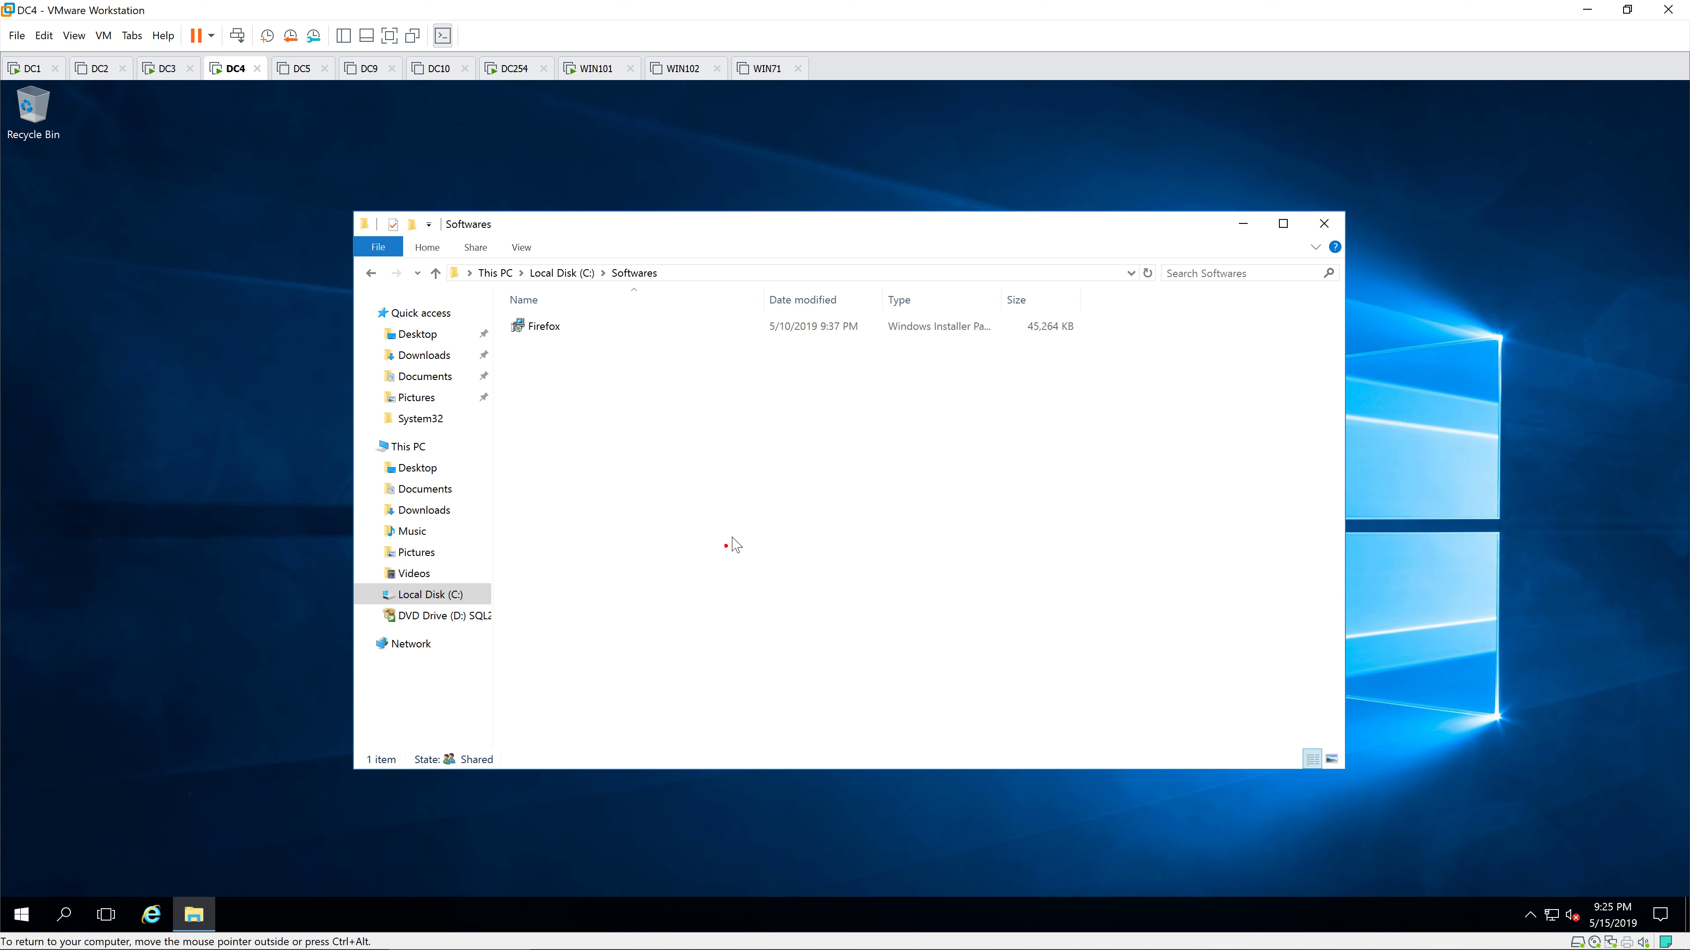
click(1324, 223)
Step: Launch the Configuration Manager Console and start Create Application from Software Library > Applications
click(21, 914)
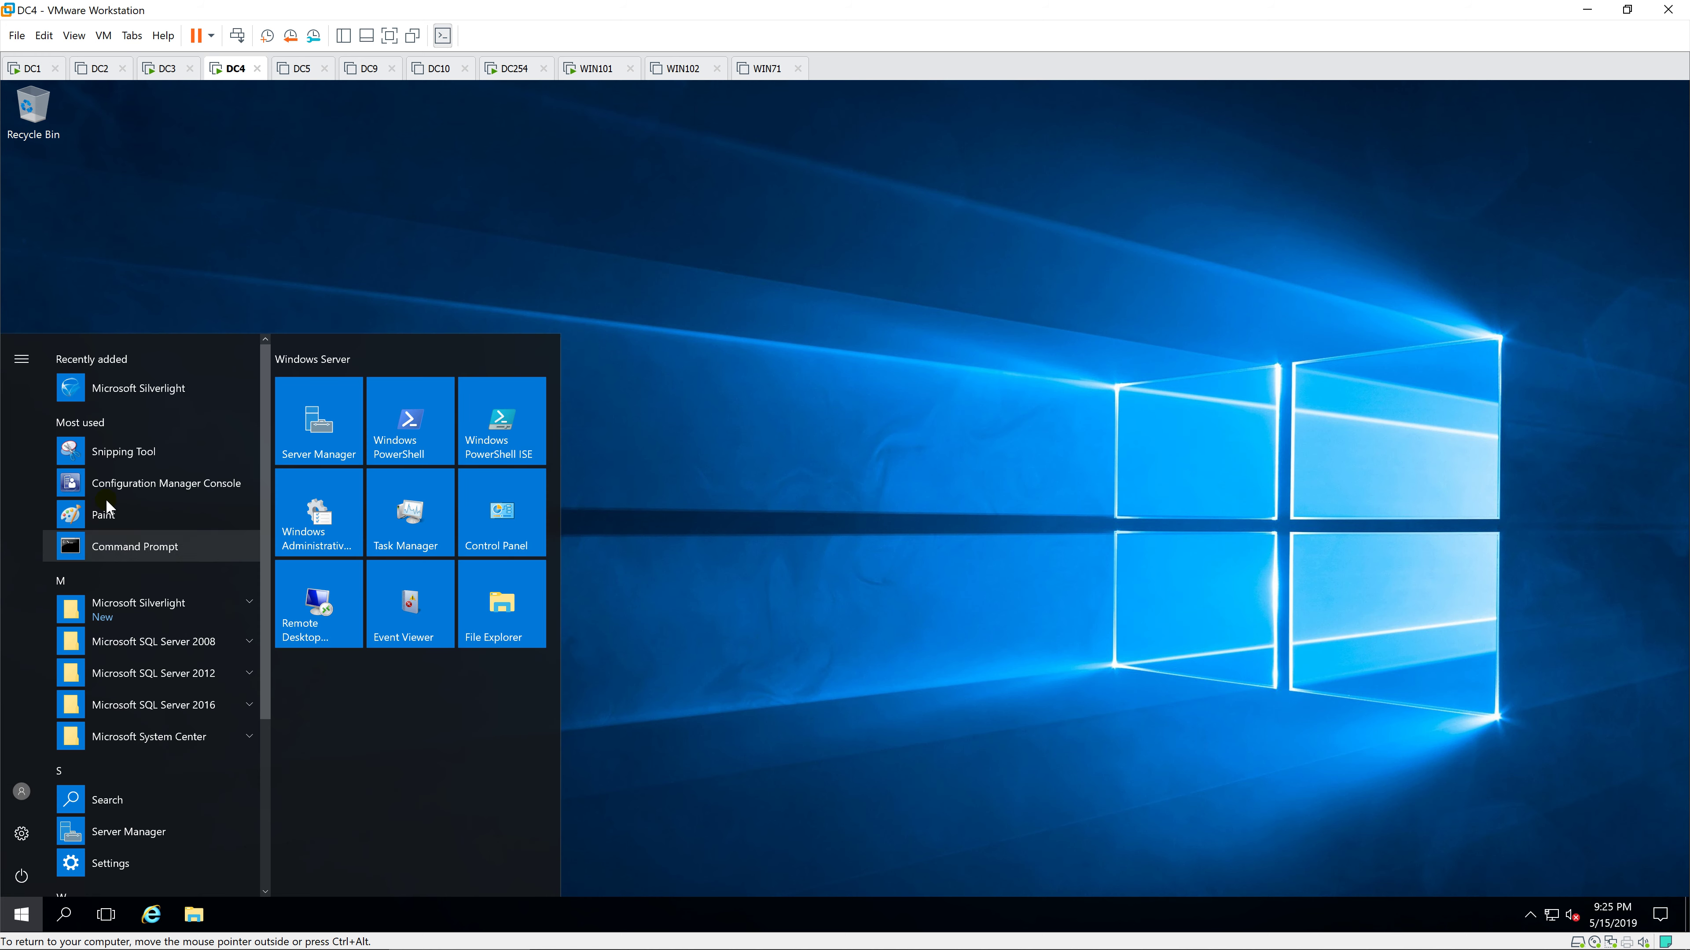
click(133, 480)
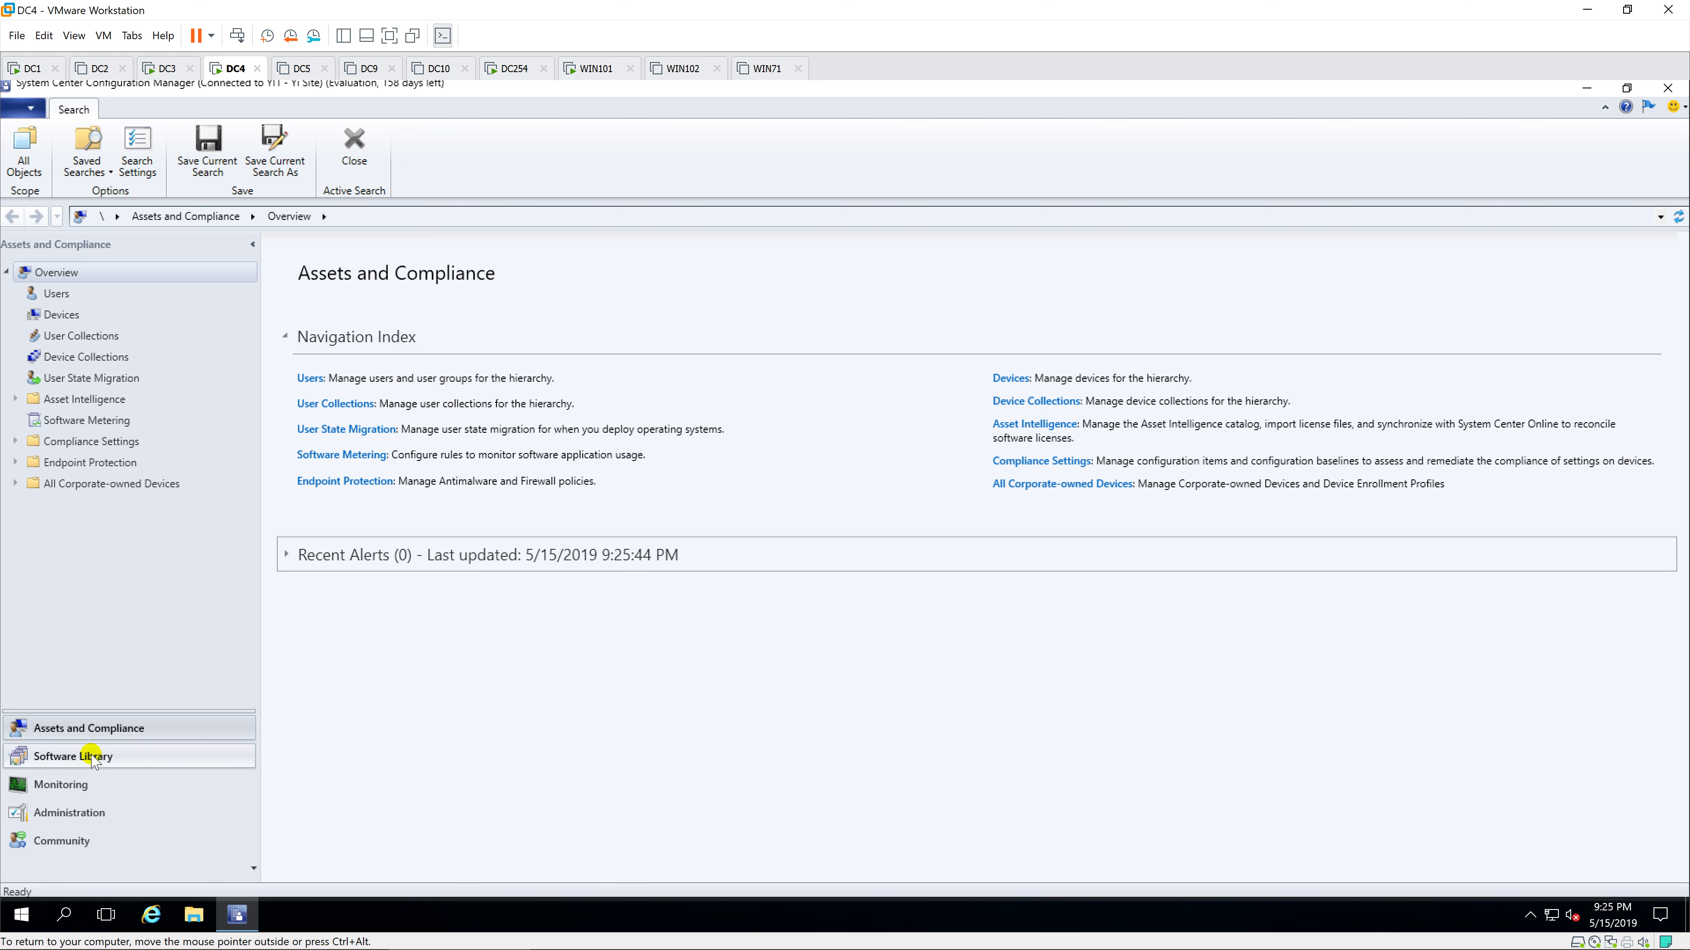
click(126, 758)
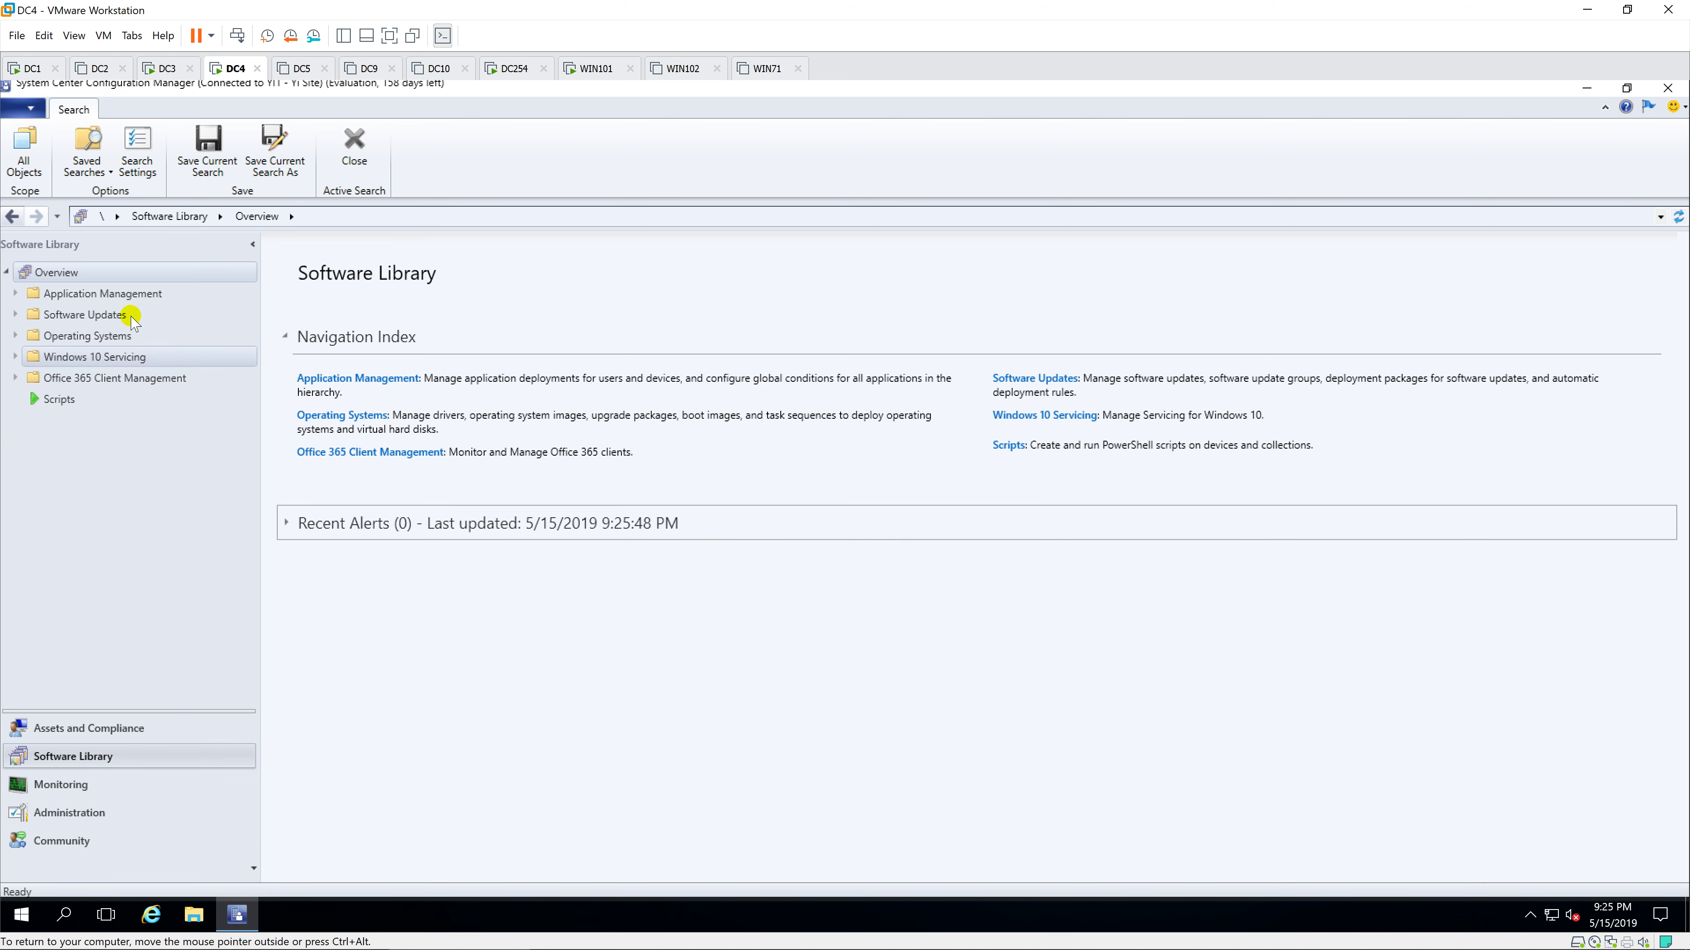
click(123, 295)
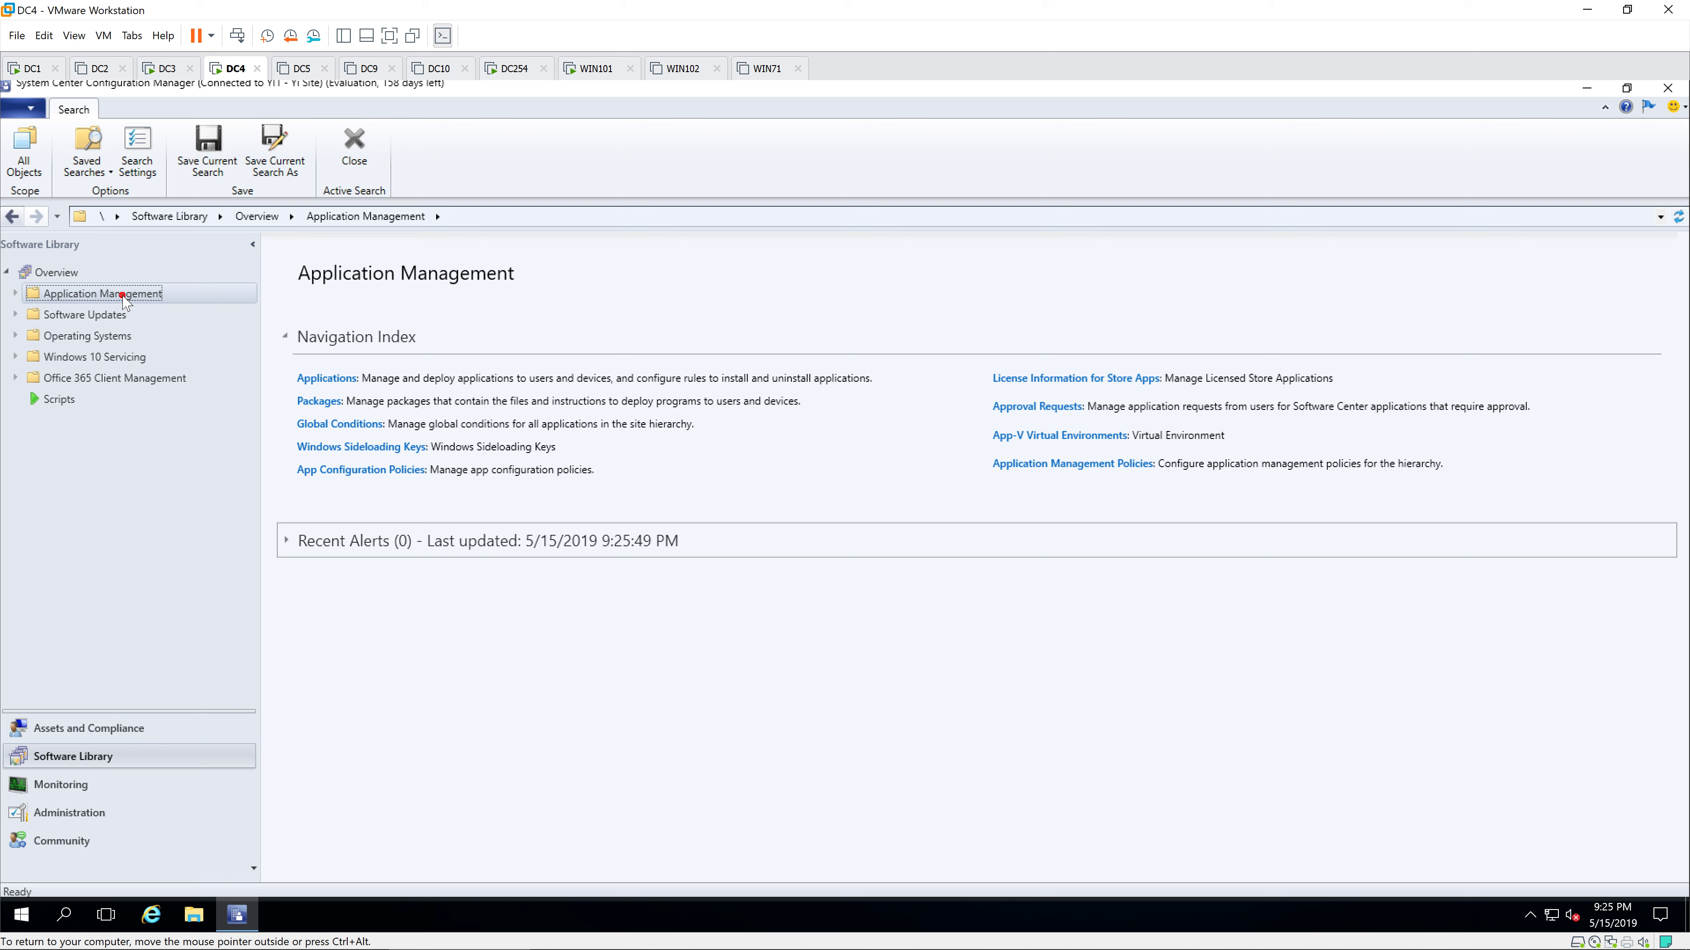
click(14, 293)
click(100, 314)
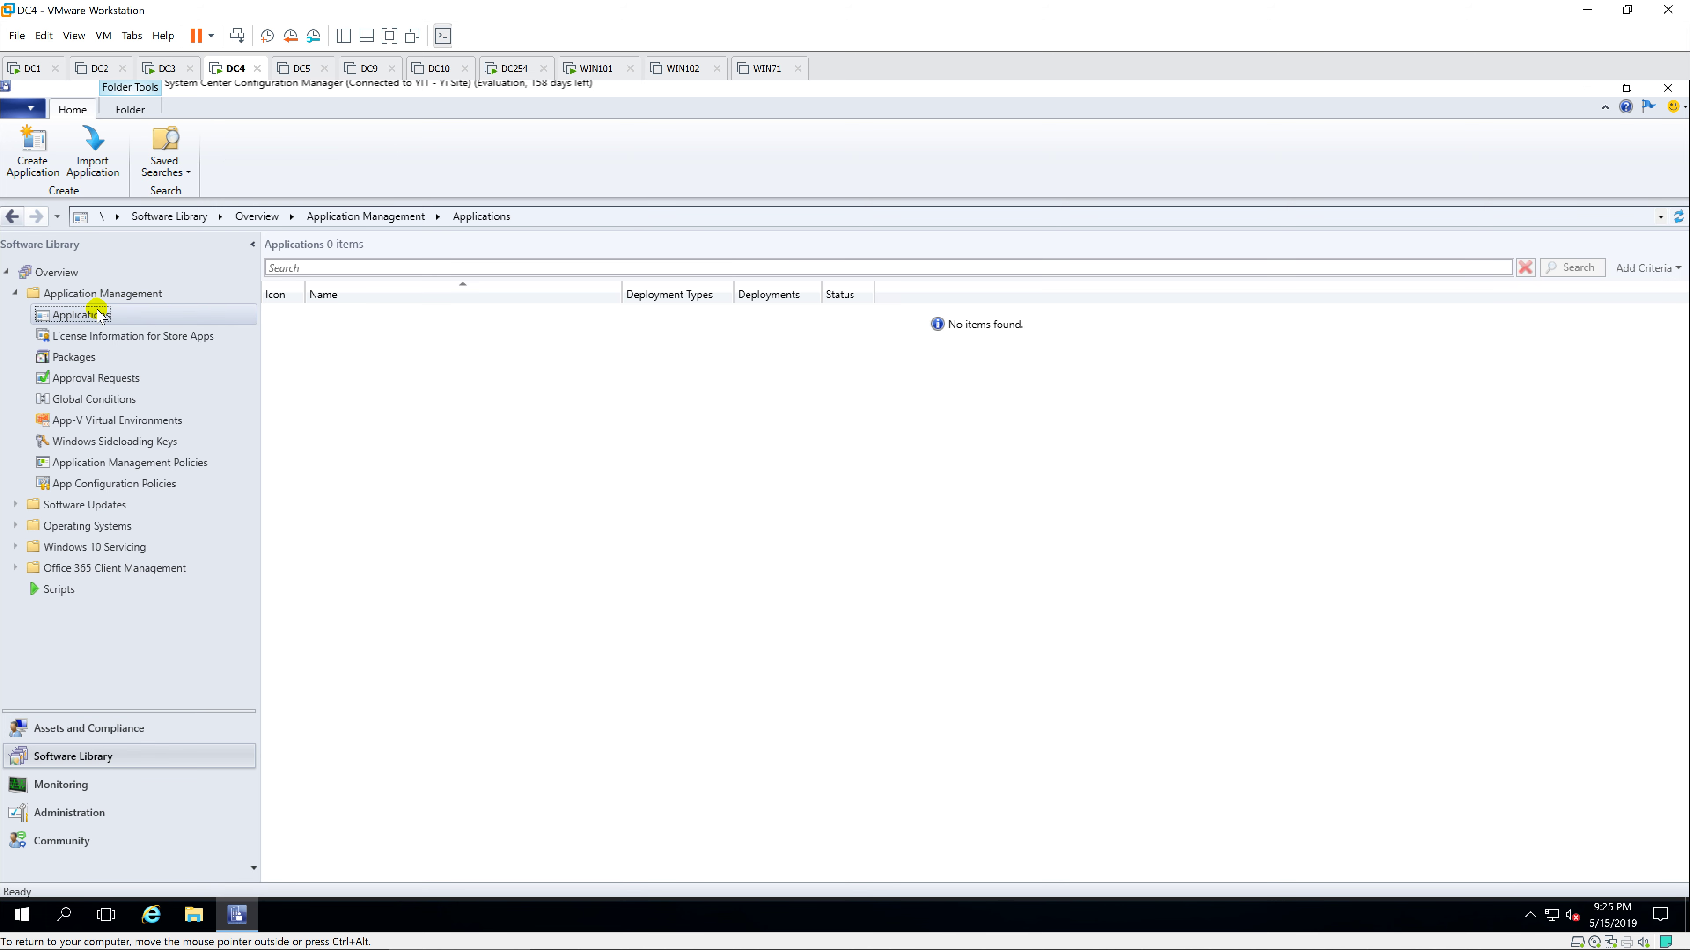
right_click(130, 315)
click(226, 322)
Step: Import application details from the installer at \\DC4\Softwares\Firefox.msi
click(892, 491)
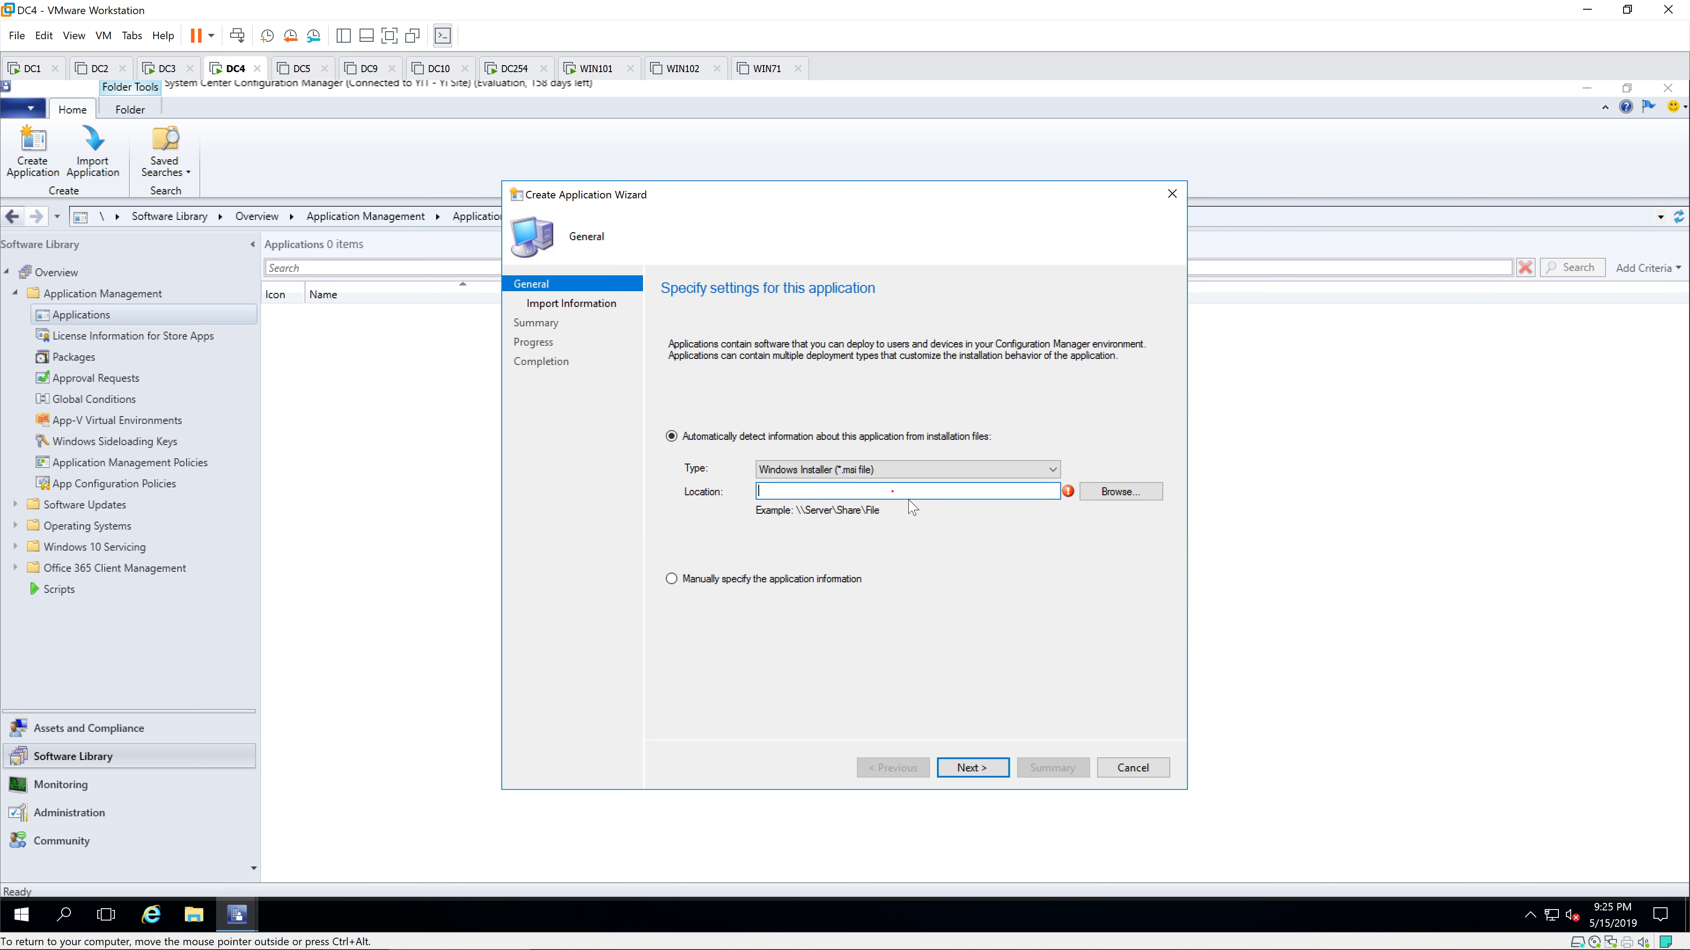
text(\DC4\S)
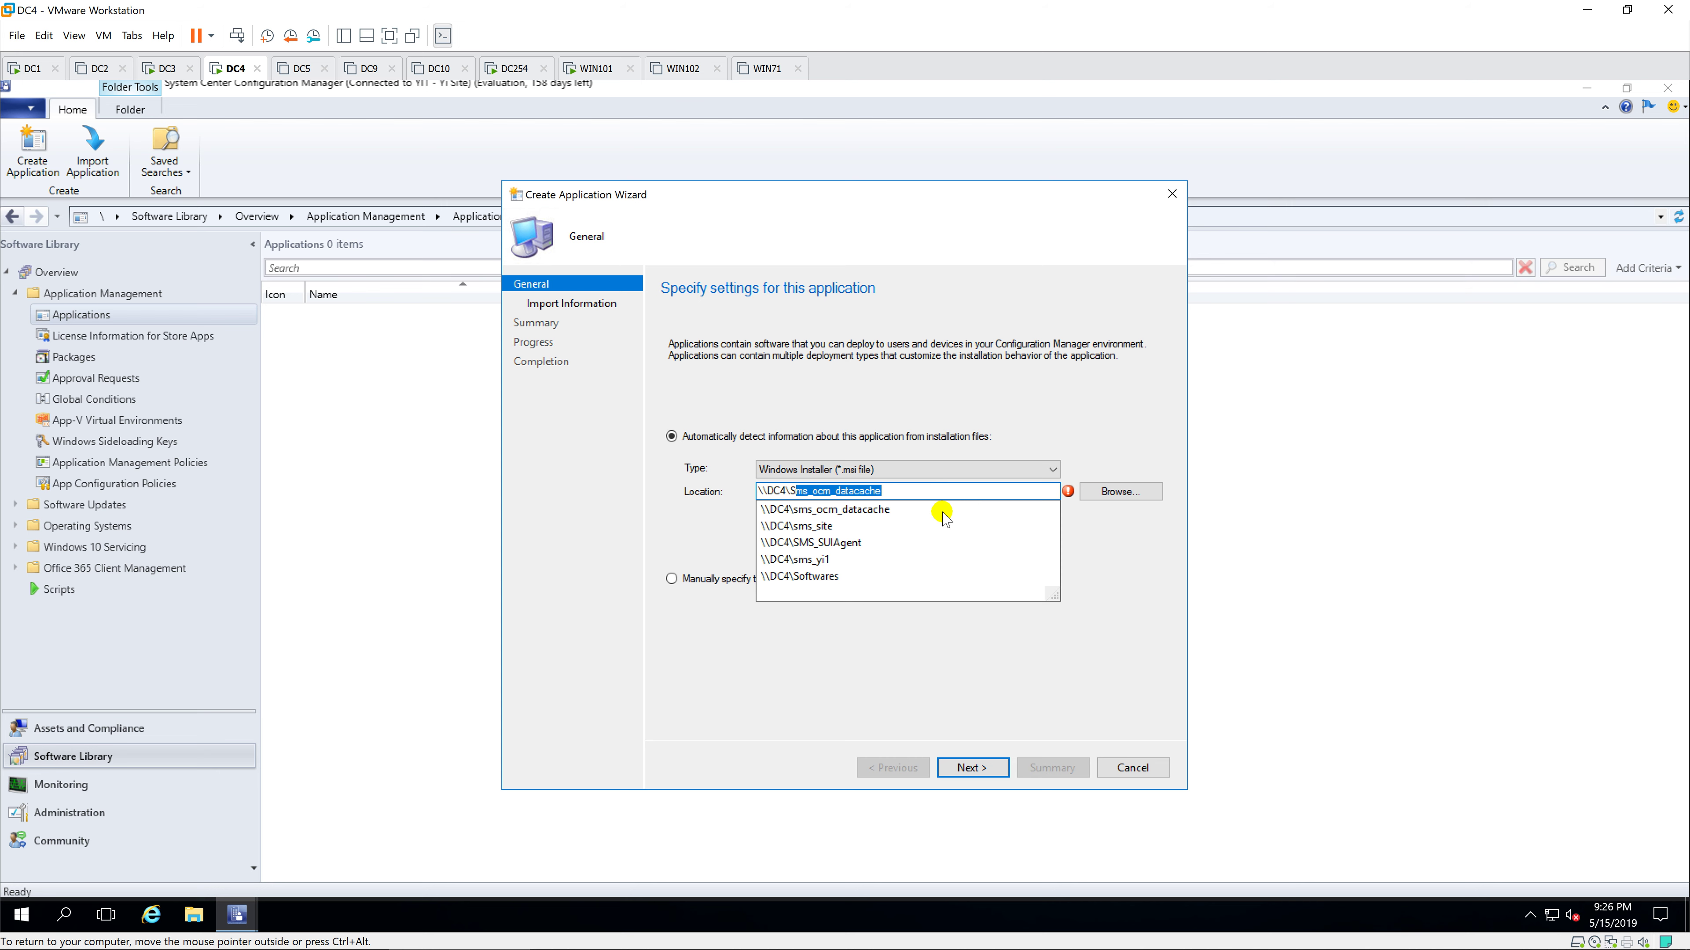
text(oftwares)
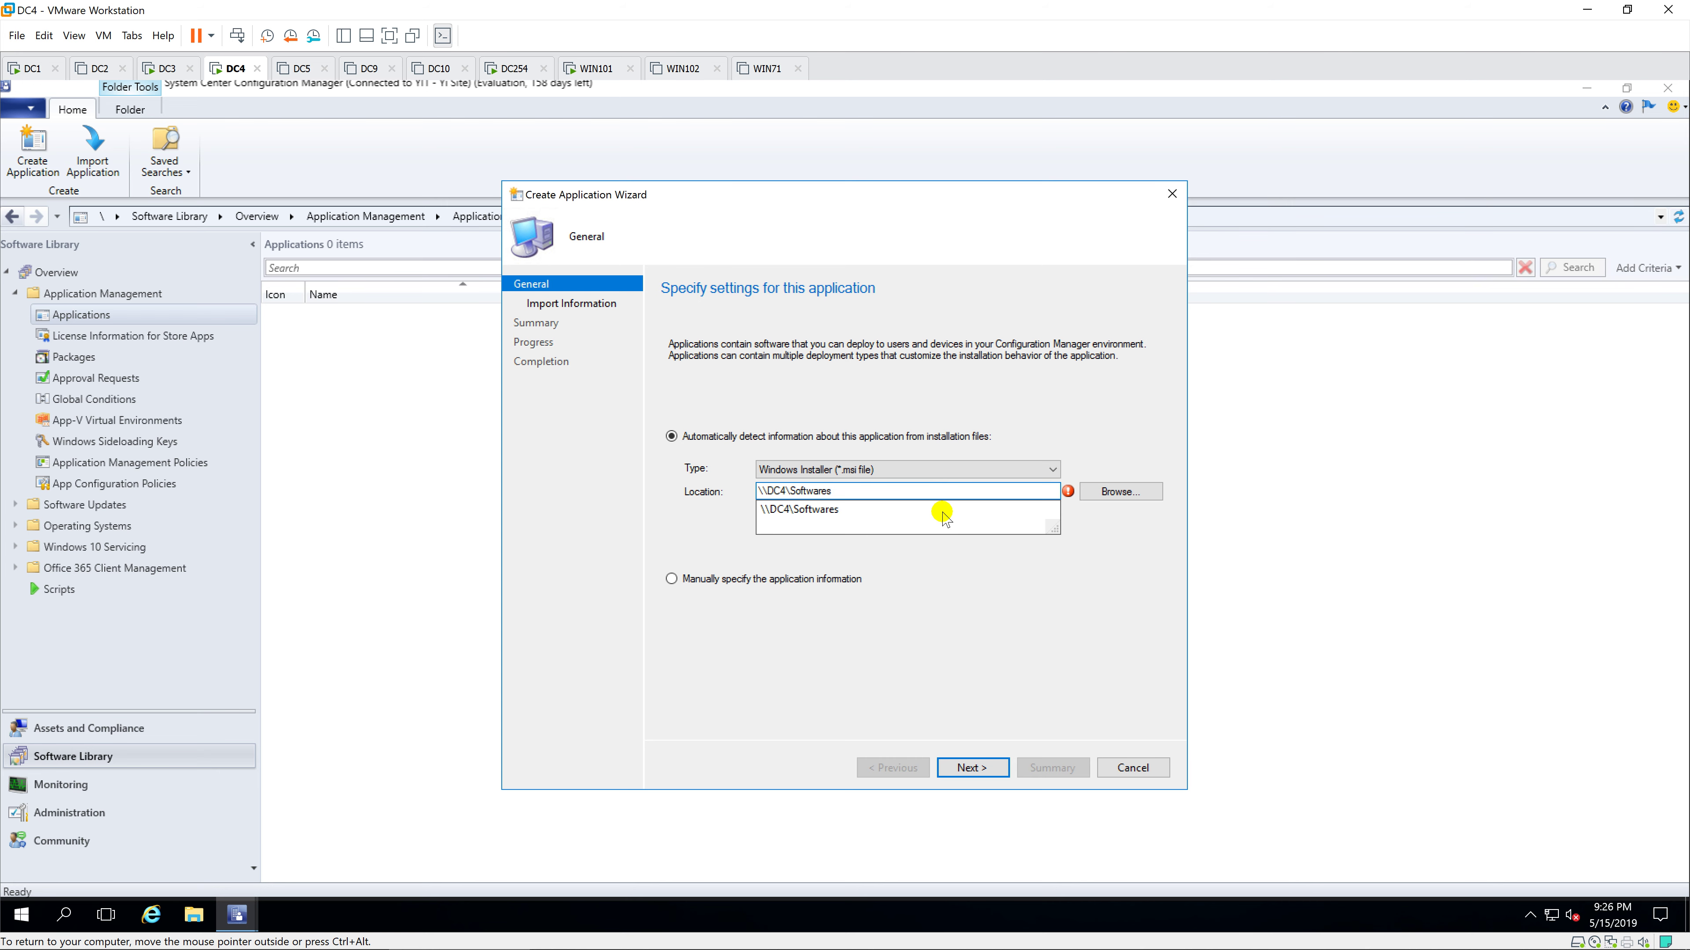
text(\)
click(936, 514)
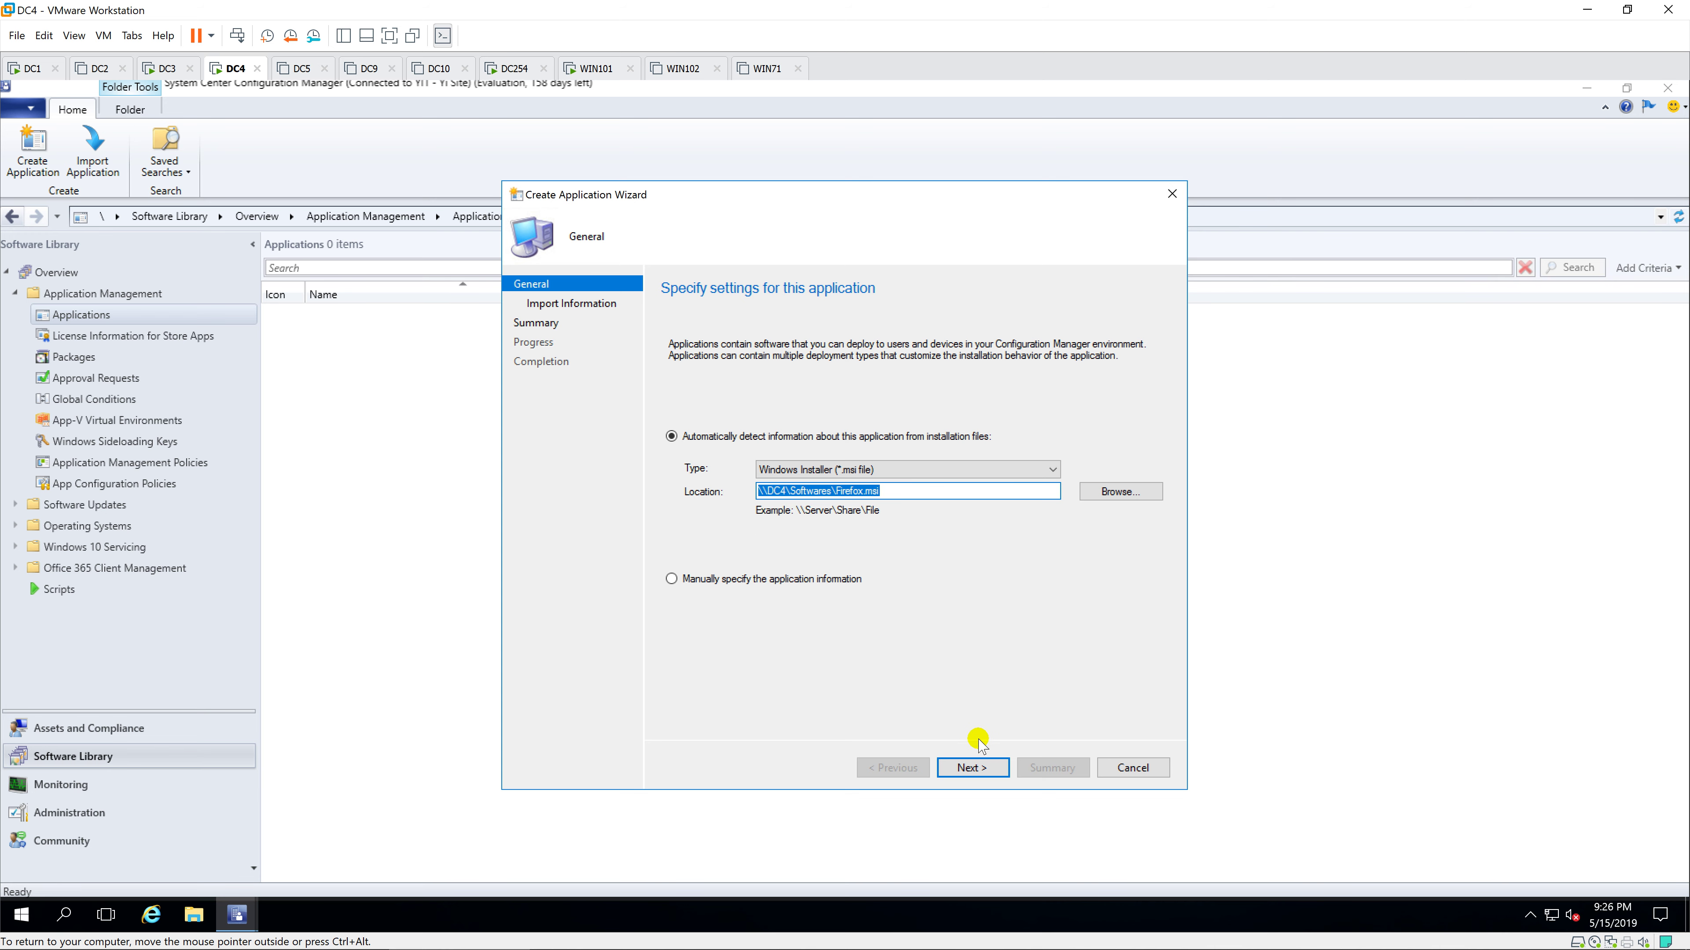
click(979, 770)
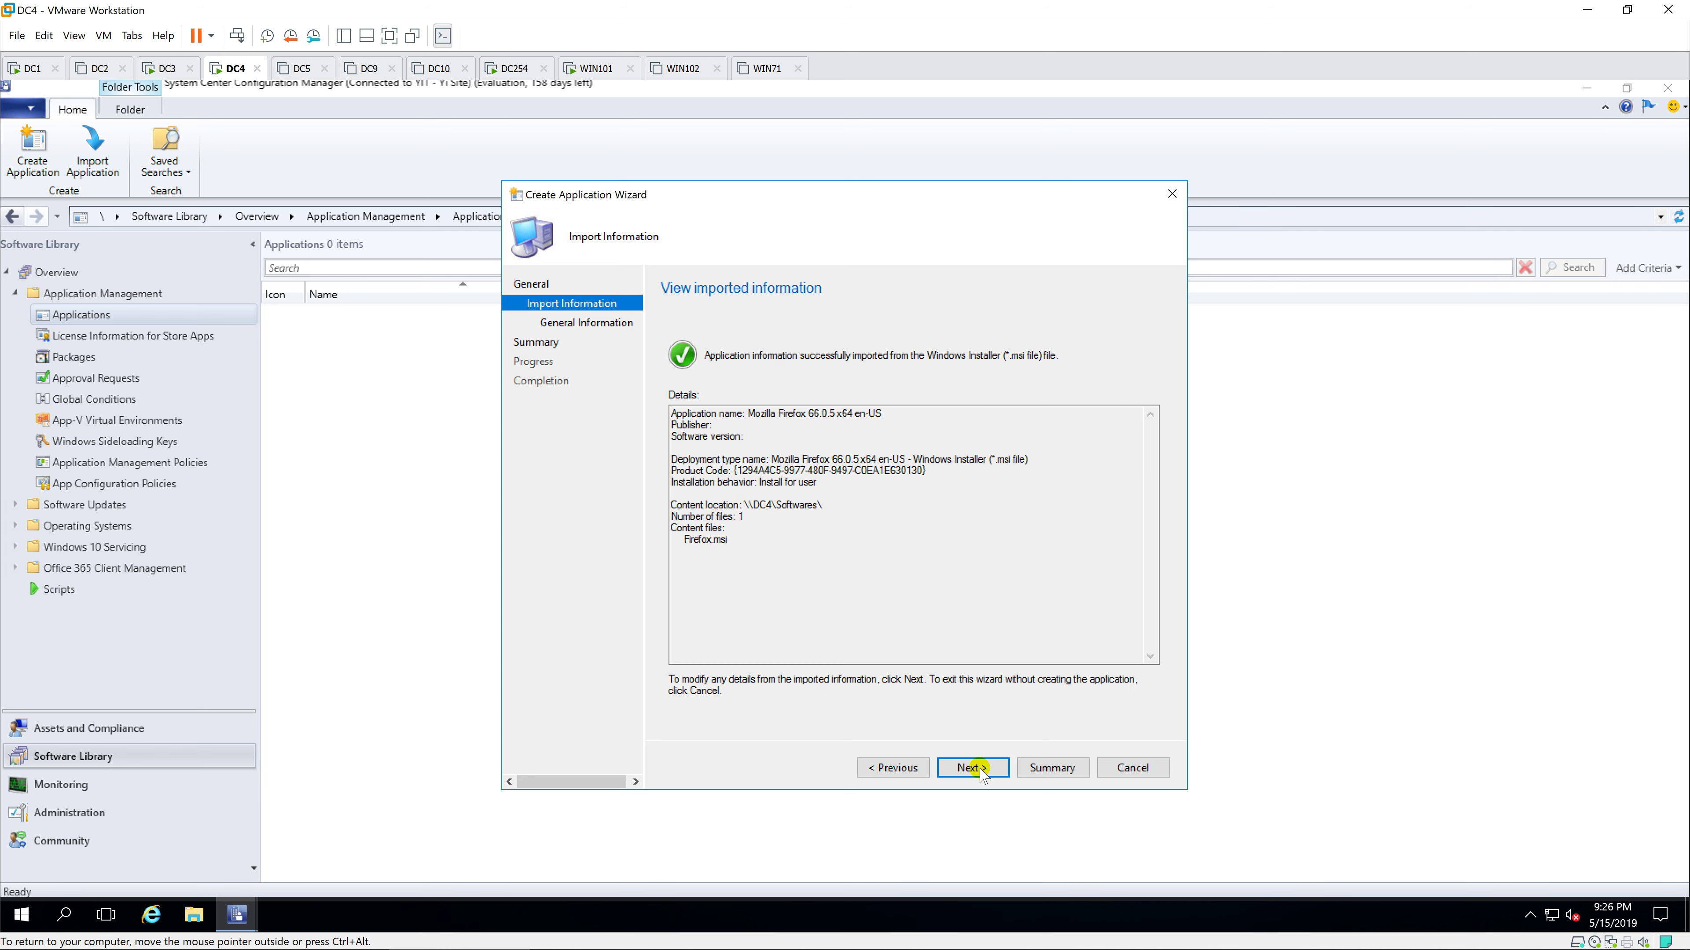
Step: Trim the version text from the application name and set publisher Mozilla with version 66
click(979, 768)
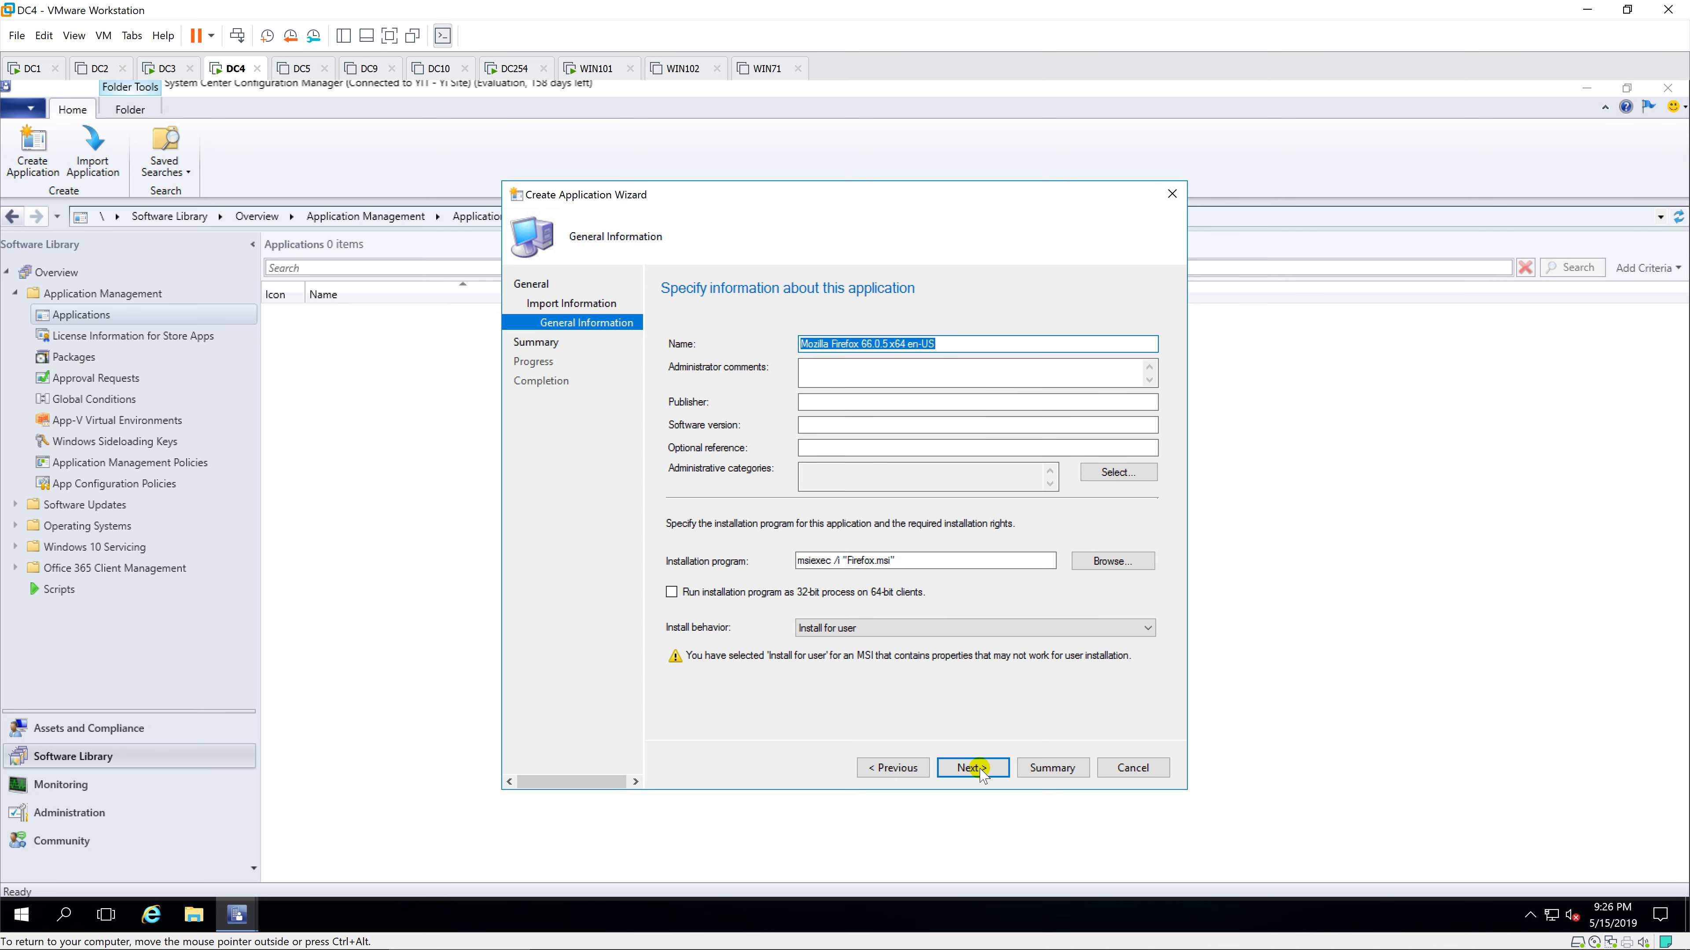
drag(966, 343, 862, 344)
key(BackSpace)
click(841, 399)
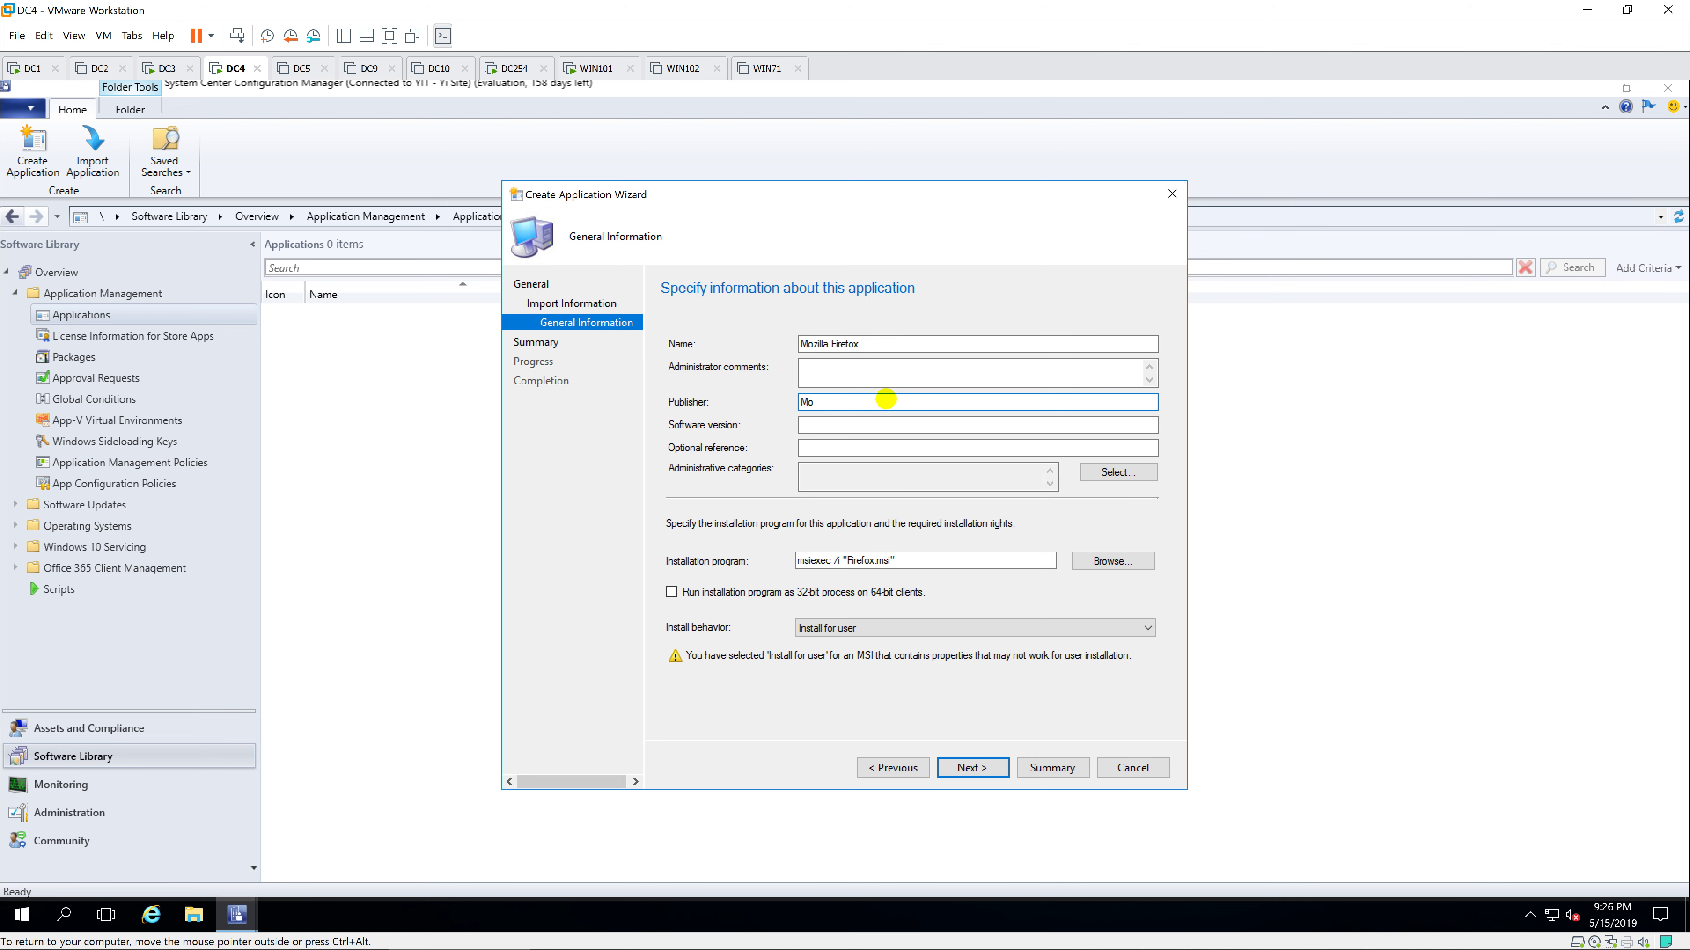
text(Mozilla)
key(Tab)
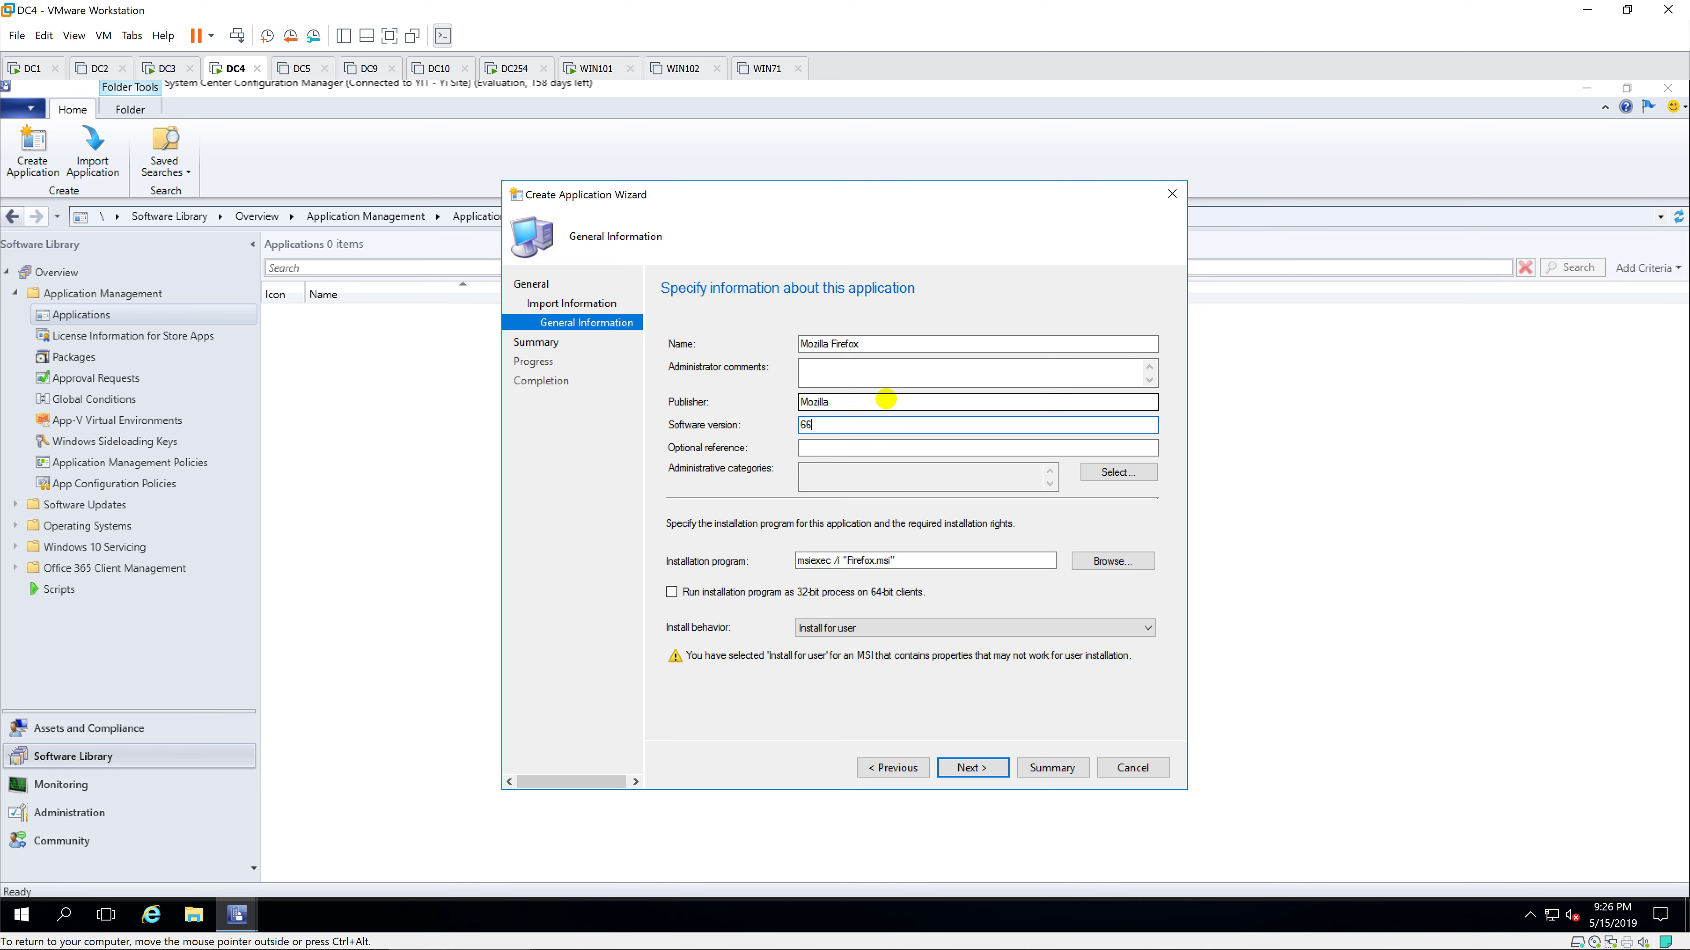
Step: Create the administrative category Firefox and assign it to the application
click(1091, 472)
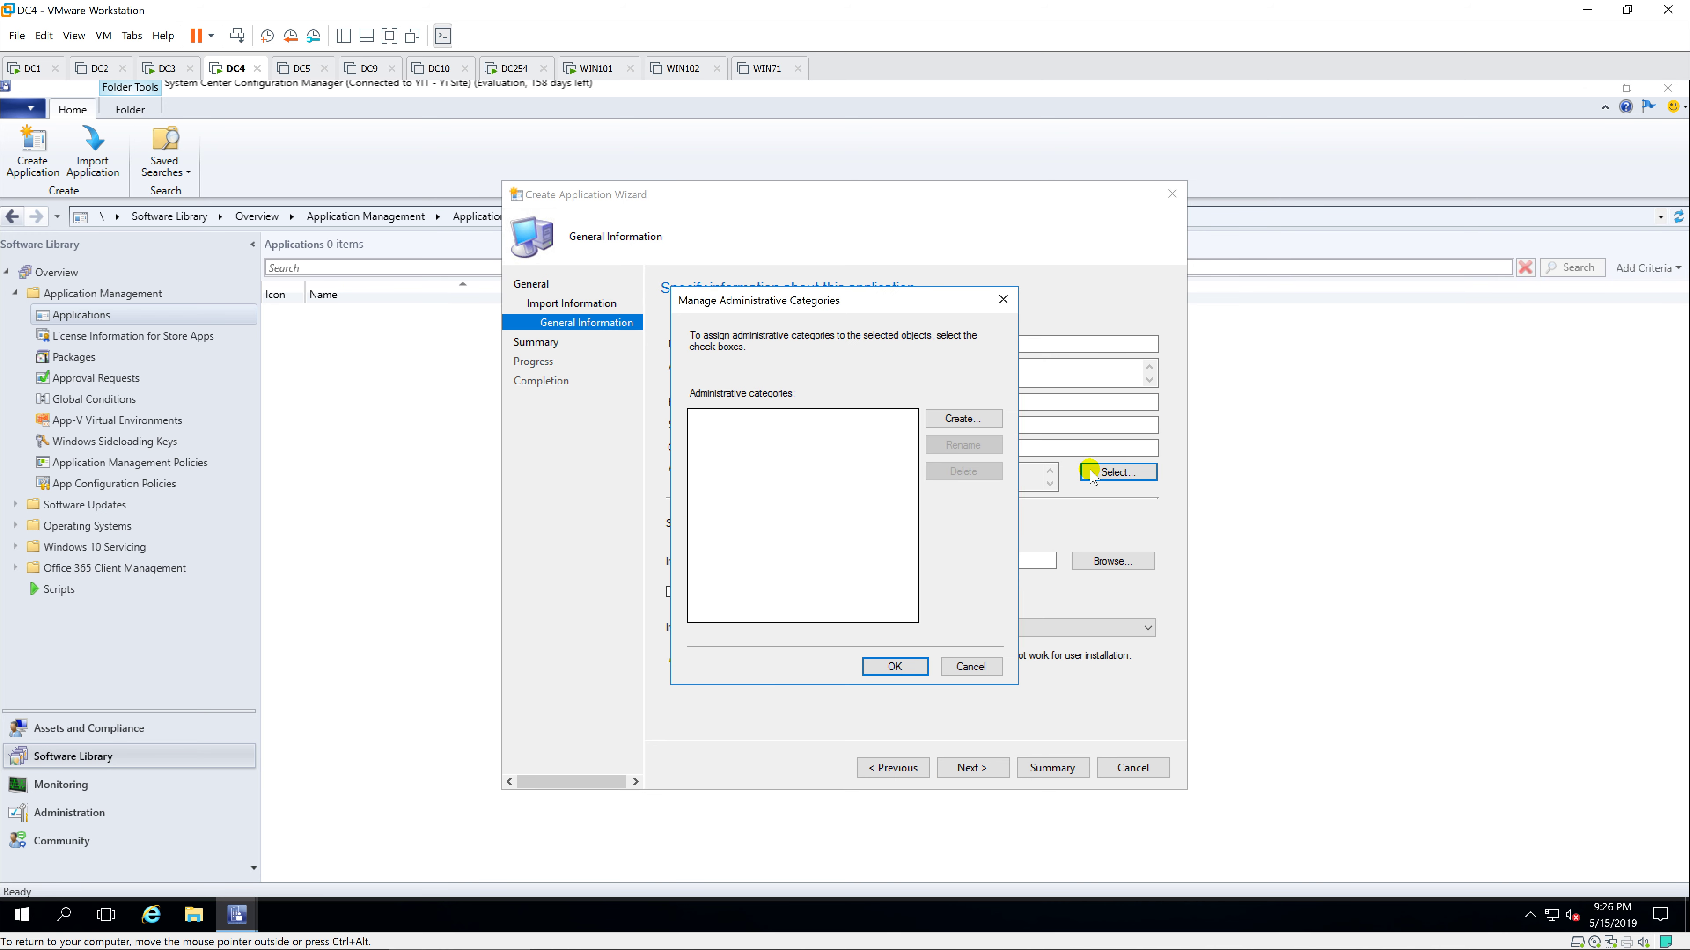
click(962, 420)
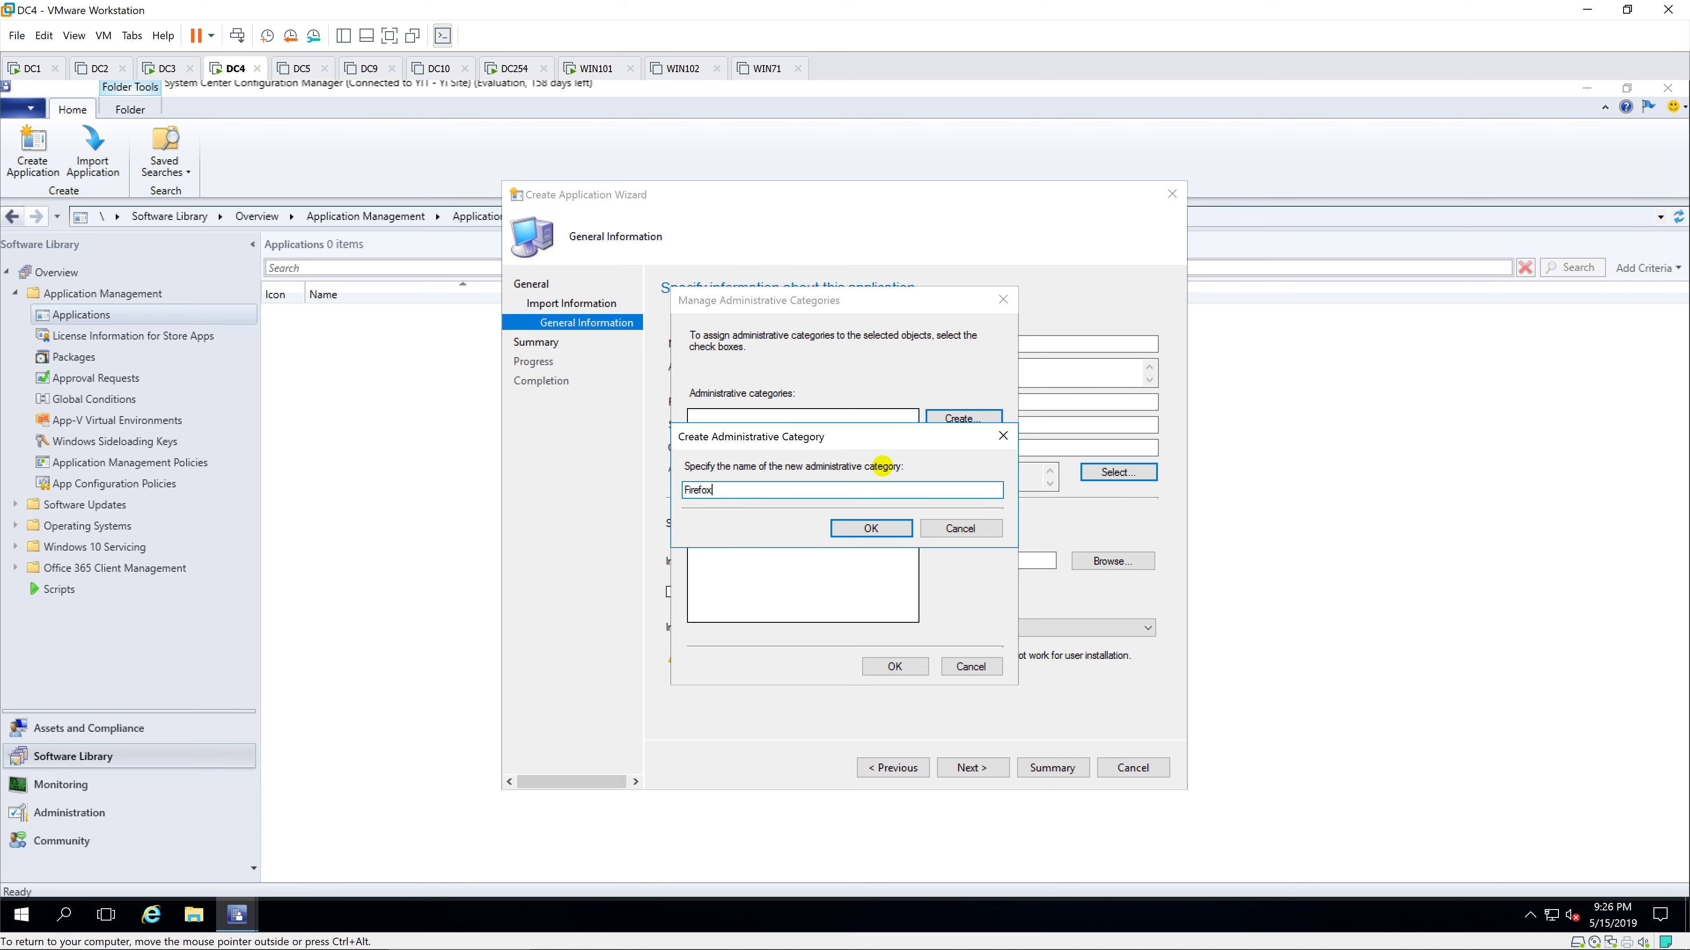
click(870, 527)
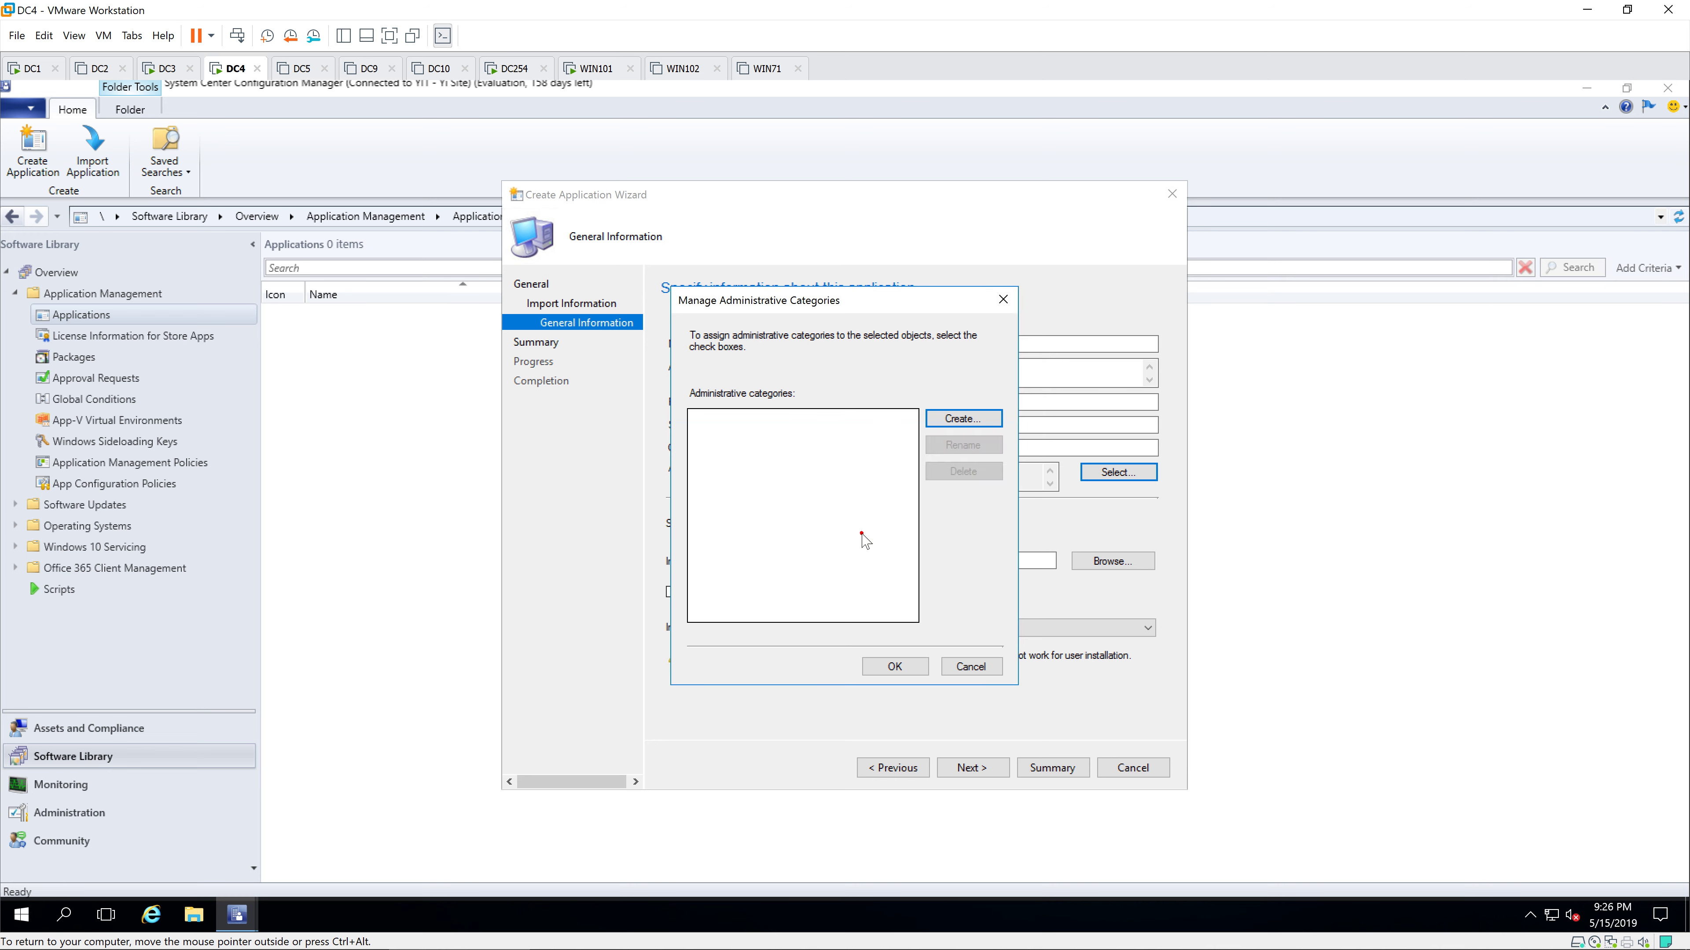
click(902, 667)
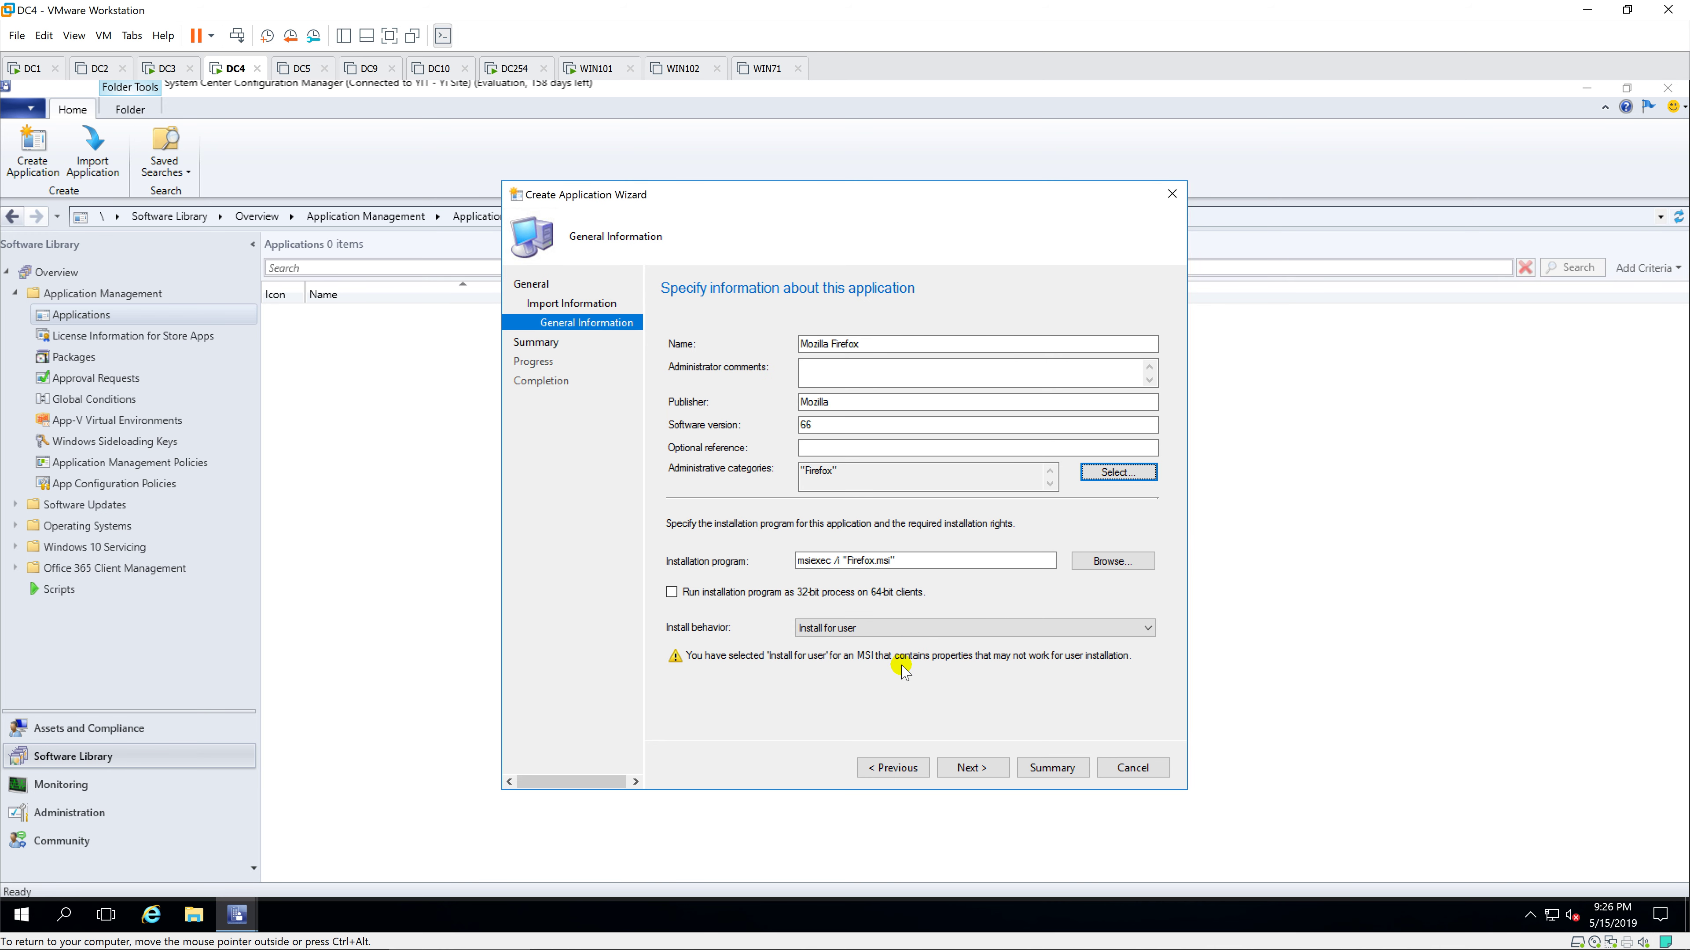
Step: Set install behavior to Install for system and finish creating the application
drag(905, 560, 788, 561)
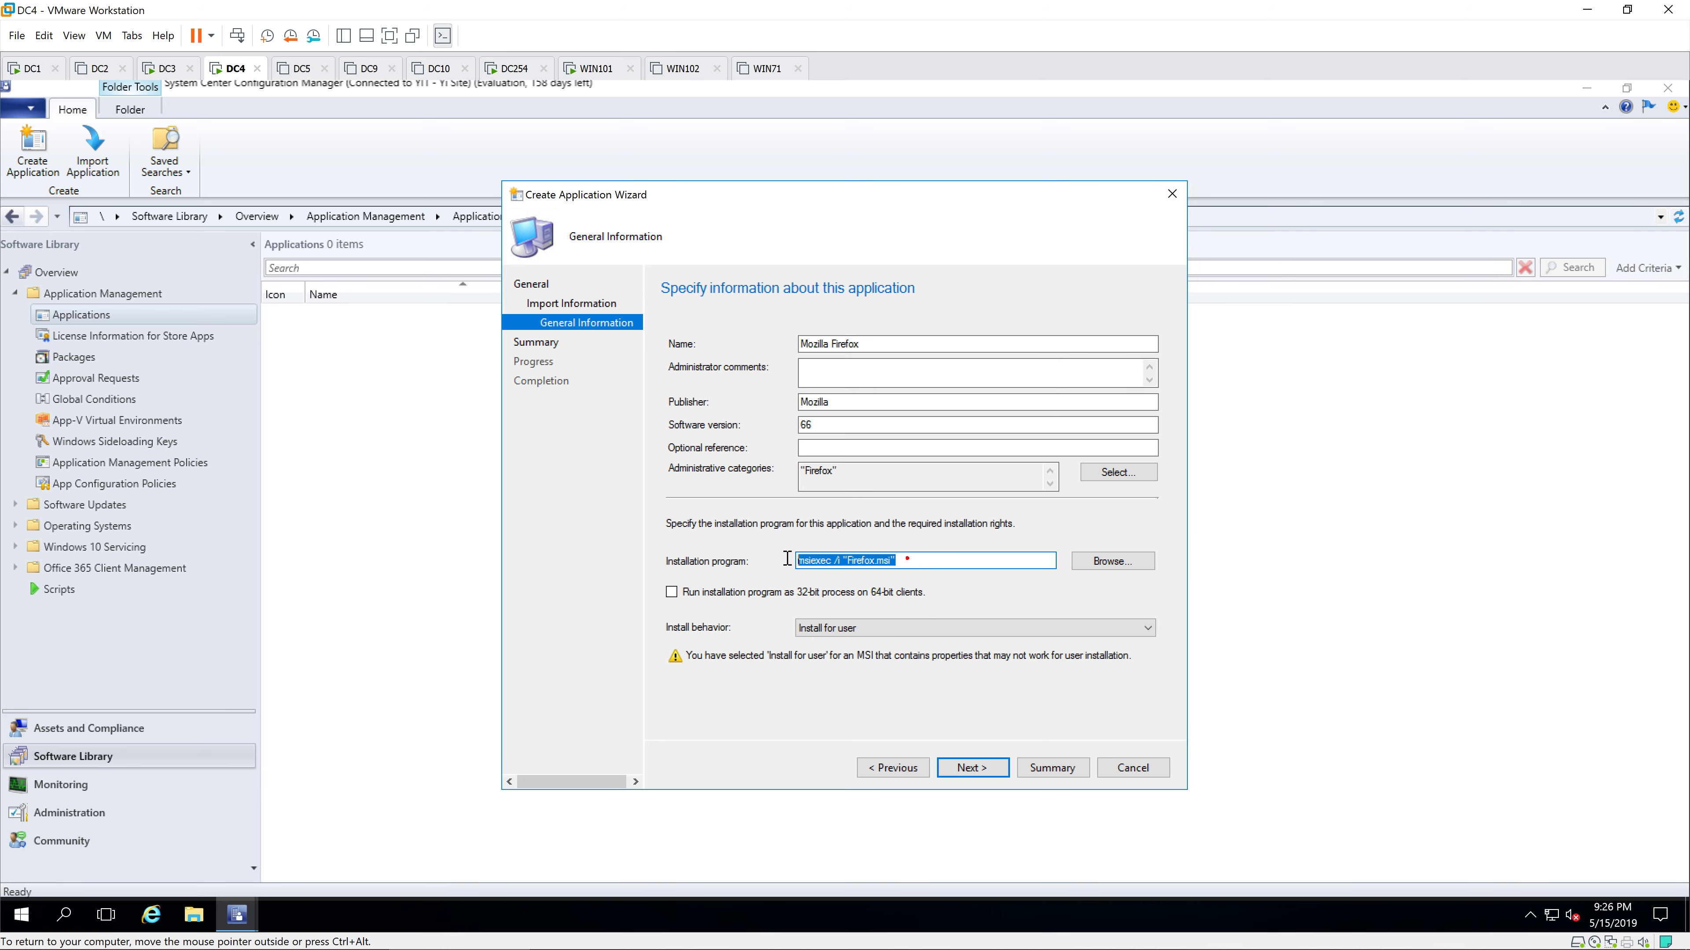
click(952, 559)
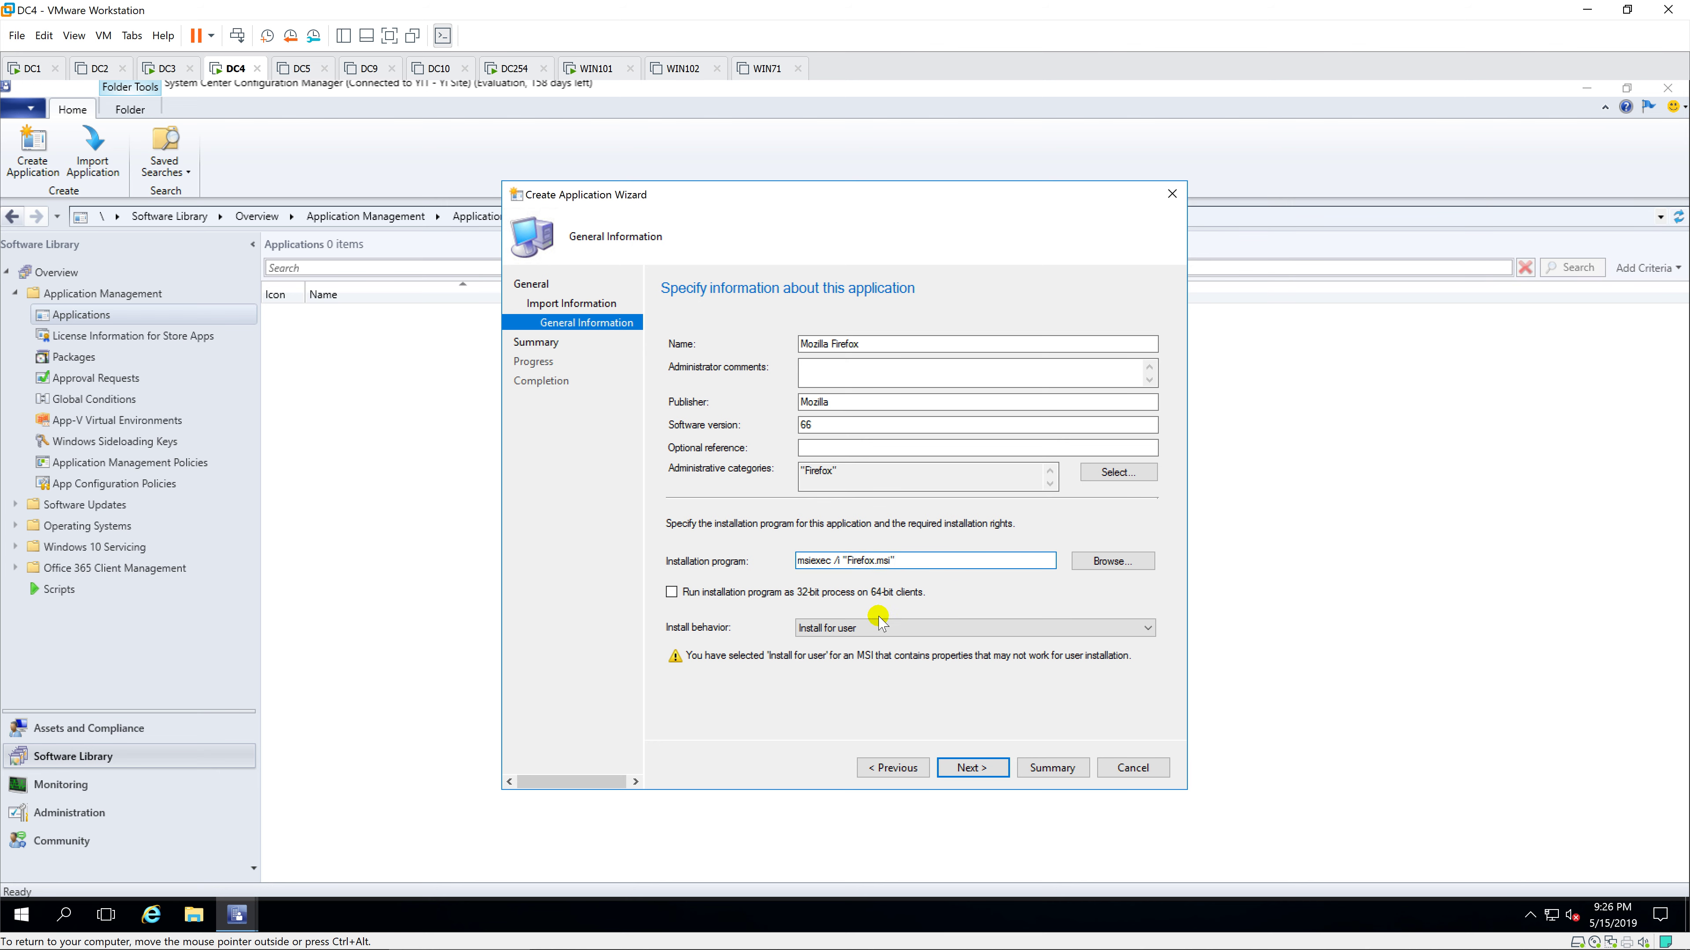
click(877, 627)
click(875, 651)
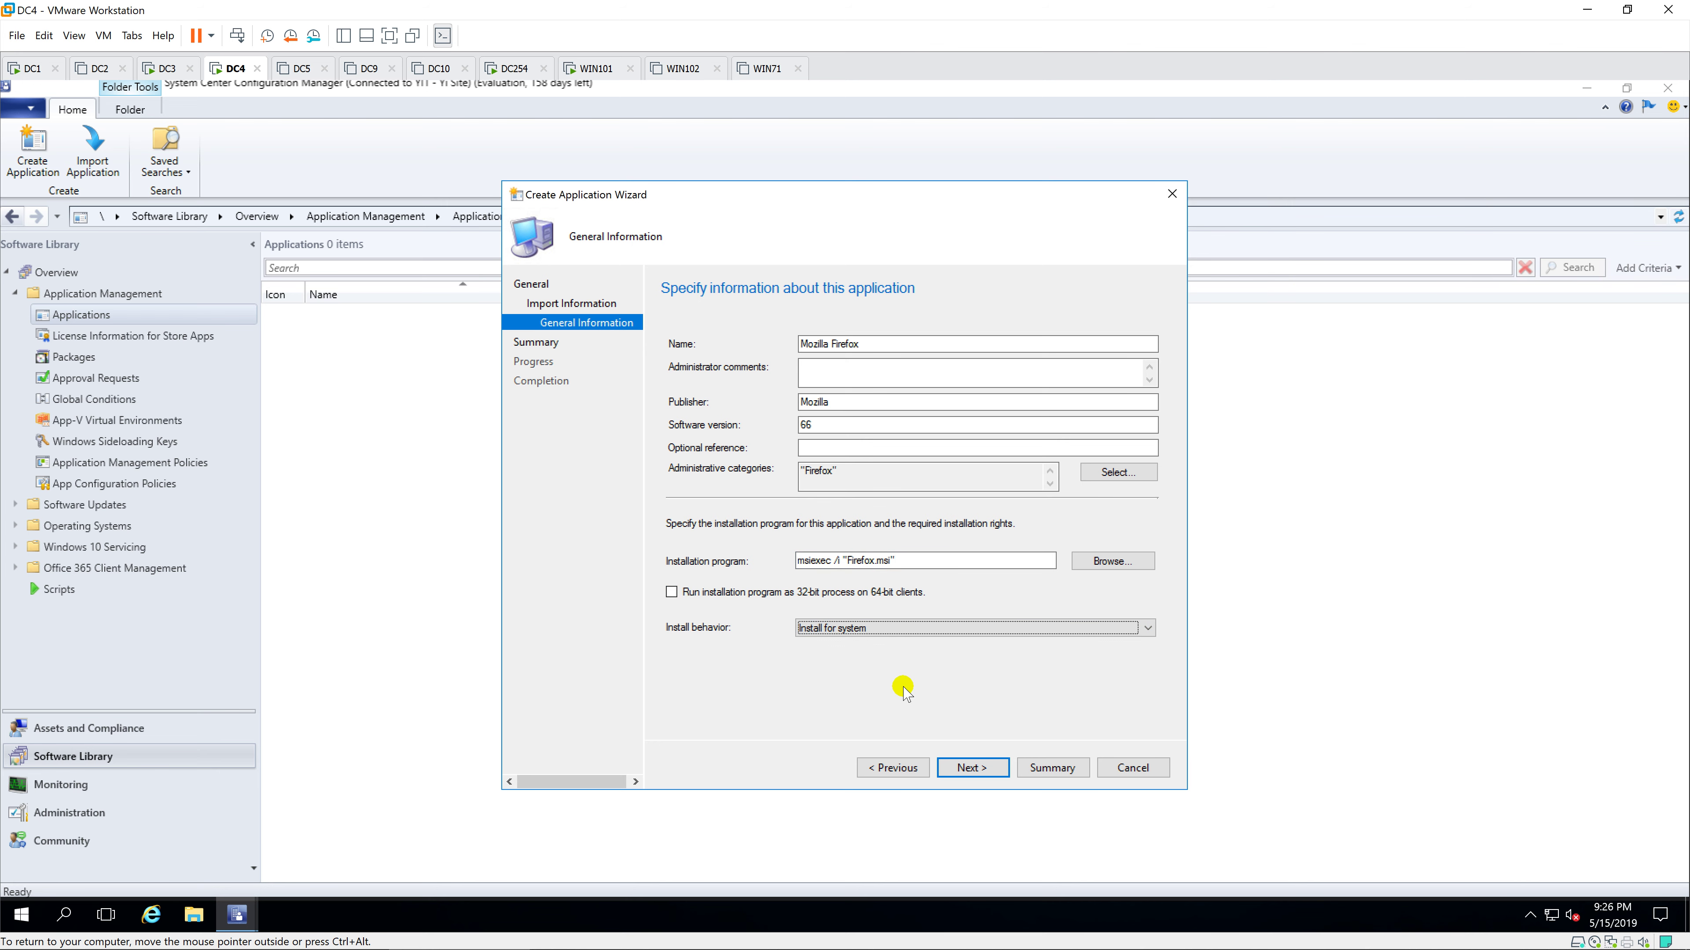
click(984, 767)
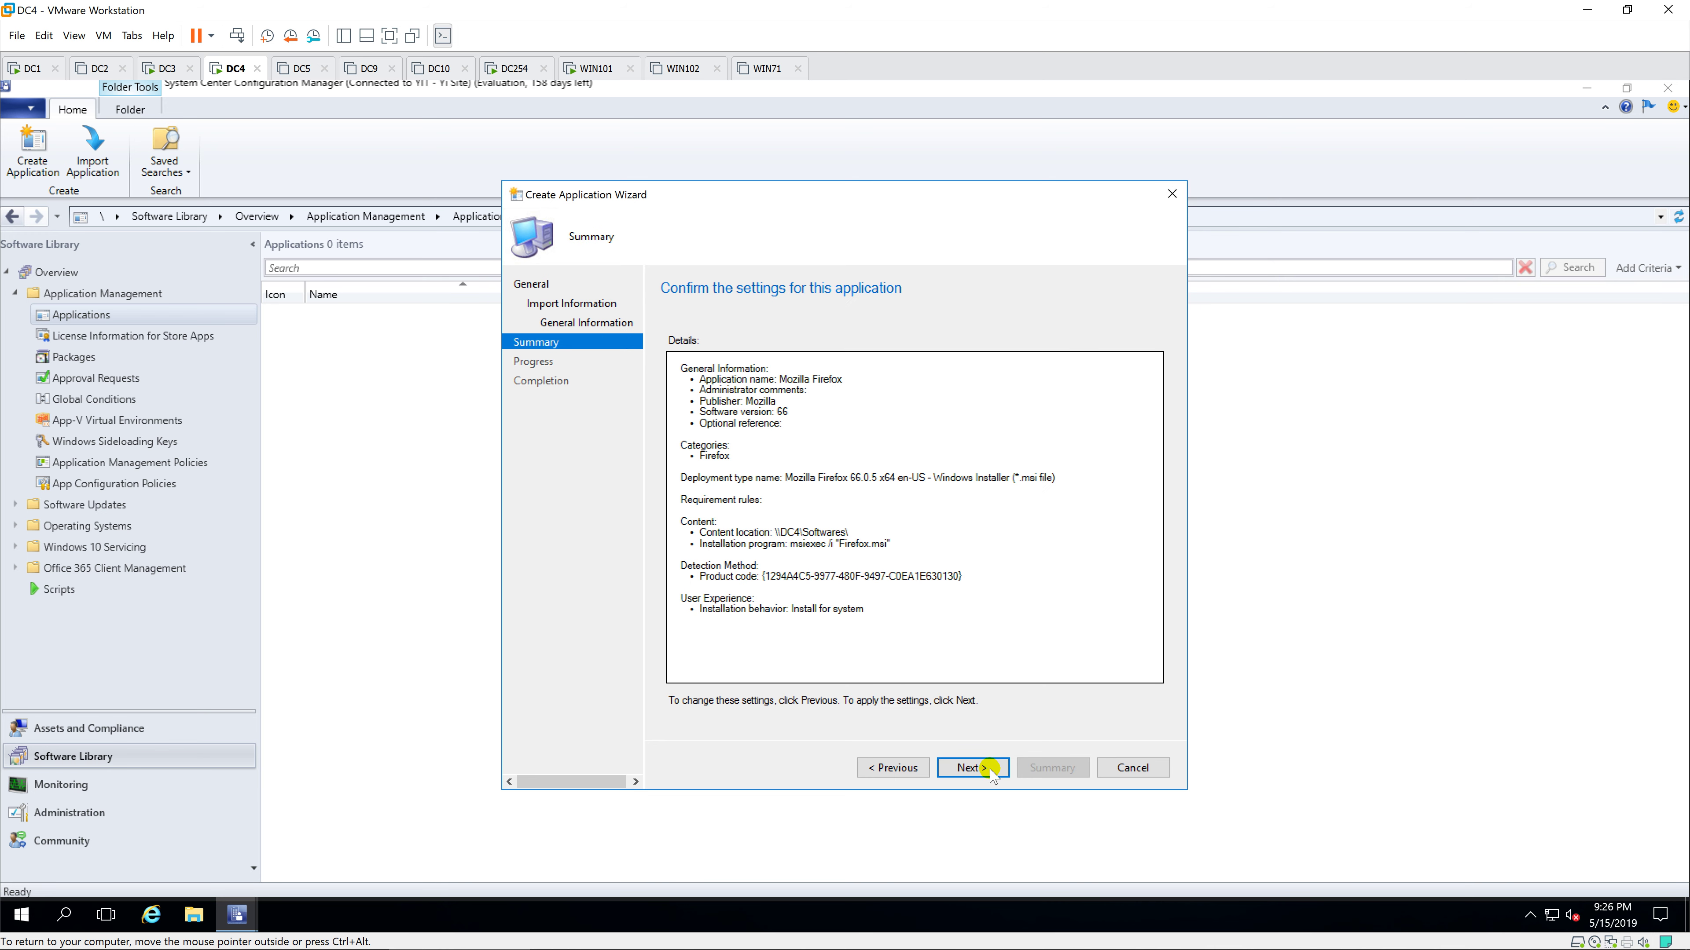
click(989, 769)
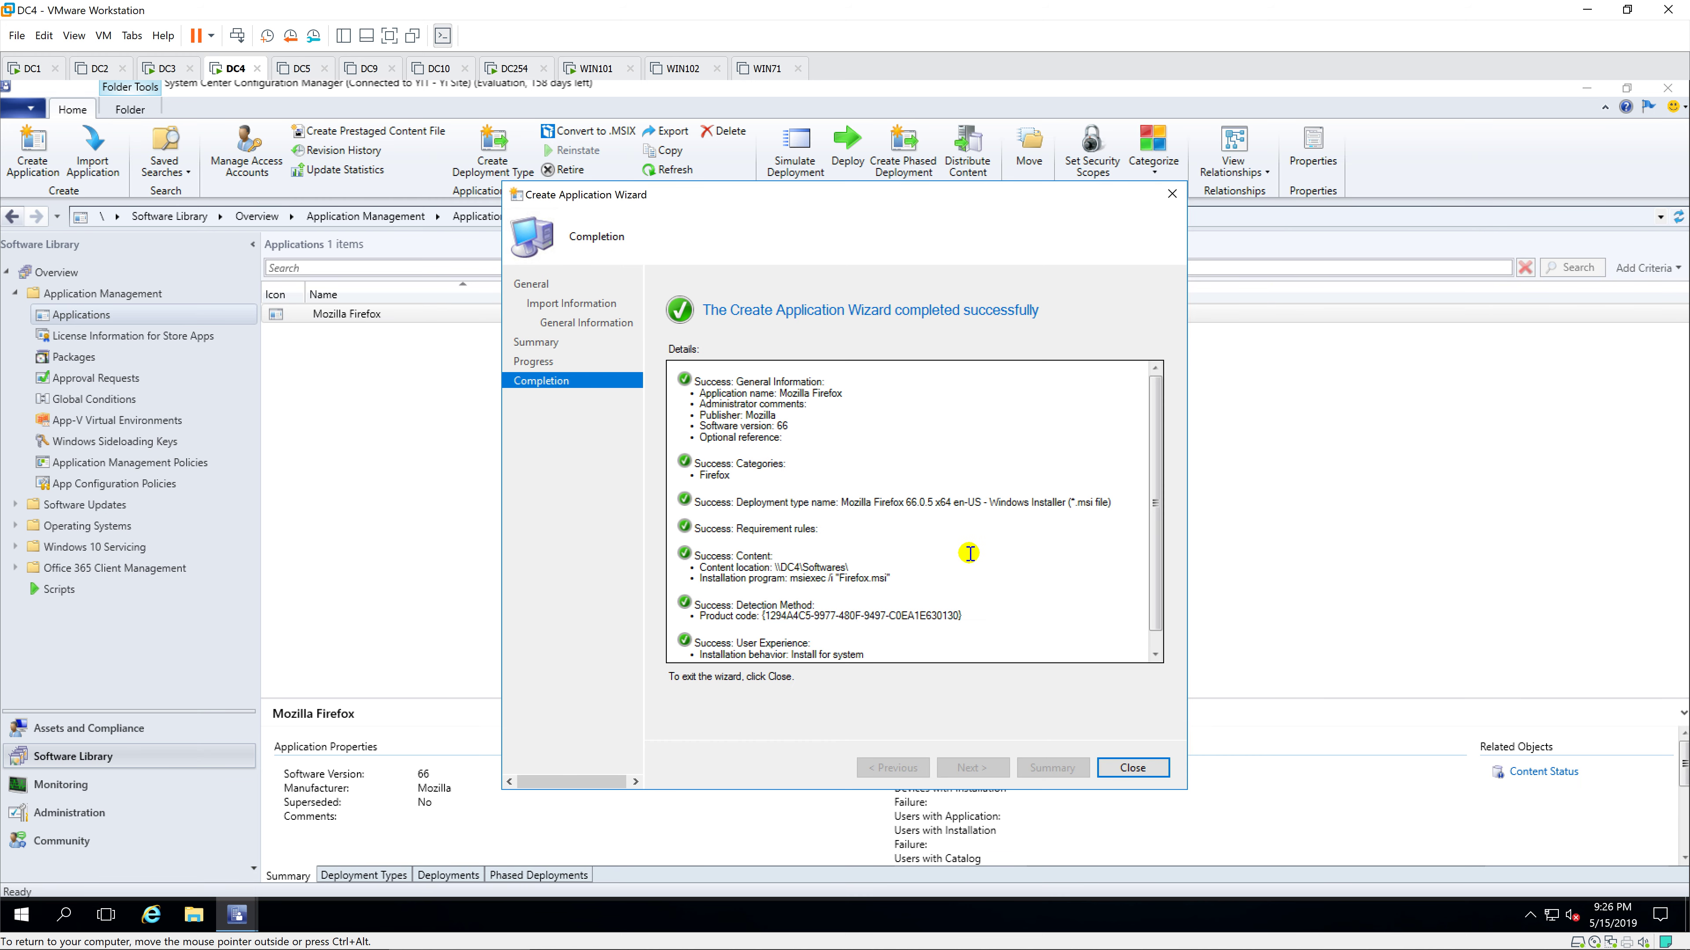
mouse_move(1153, 483)
mouse_down()
mouse_move(1154, 527)
mouse_move(1151, 489)
mouse_up()
click(1146, 773)
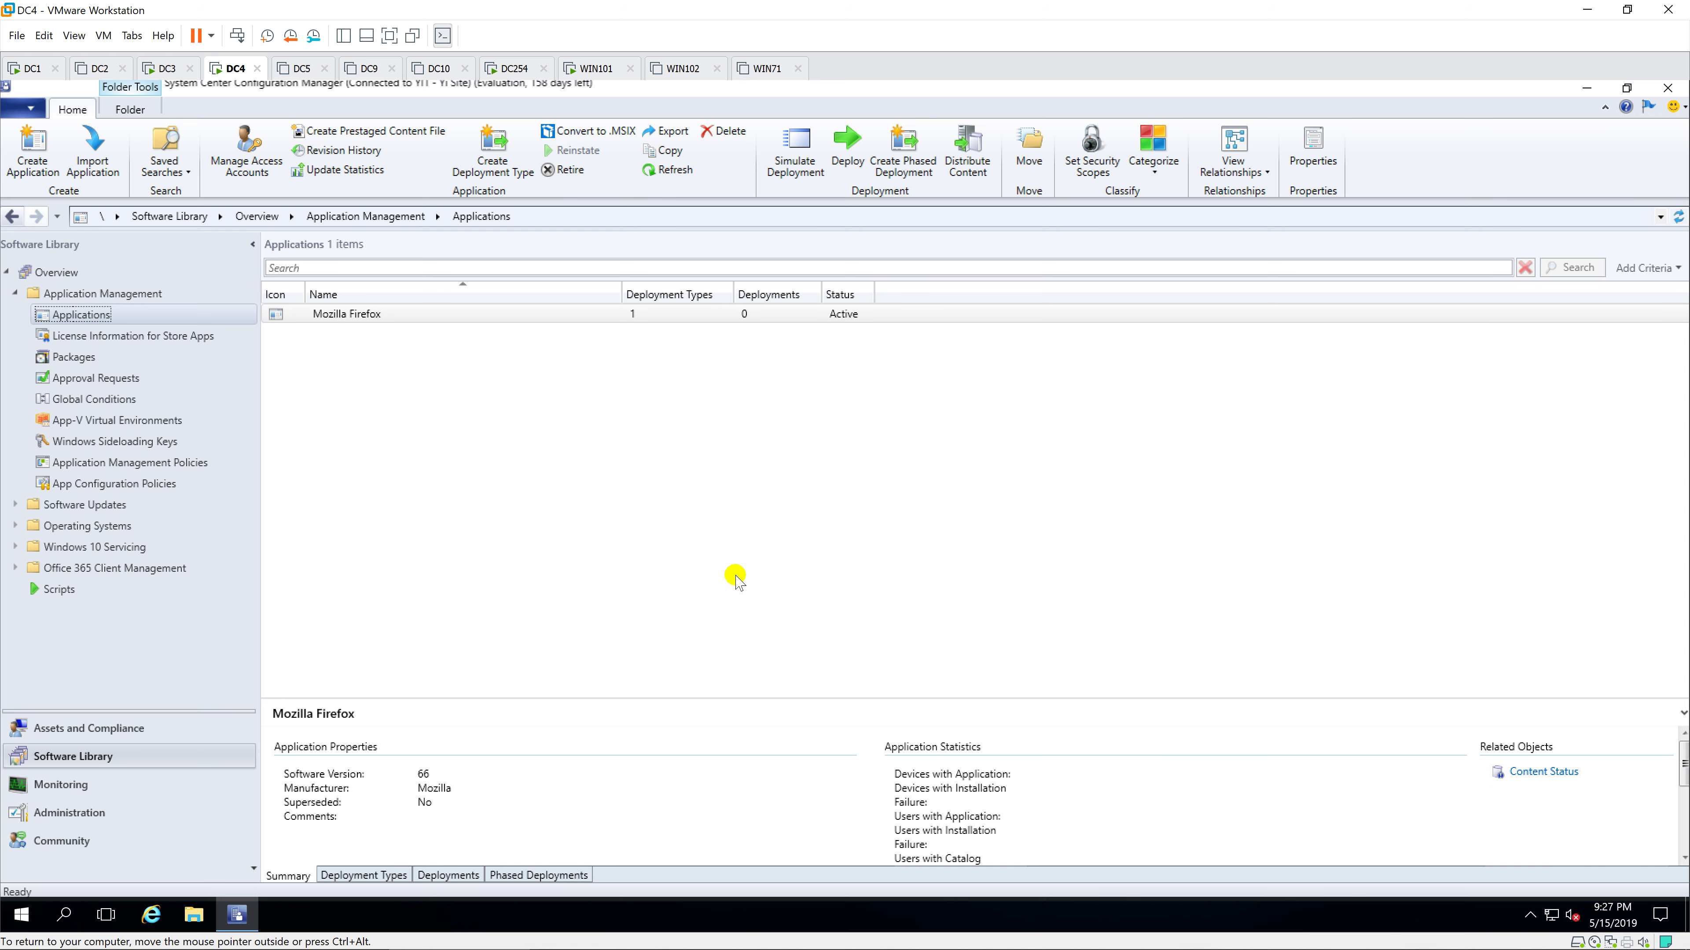
Step: Open the Requirements page of the Firefox MSI deployment type to add a requirement
click(632, 318)
right_click(632, 321)
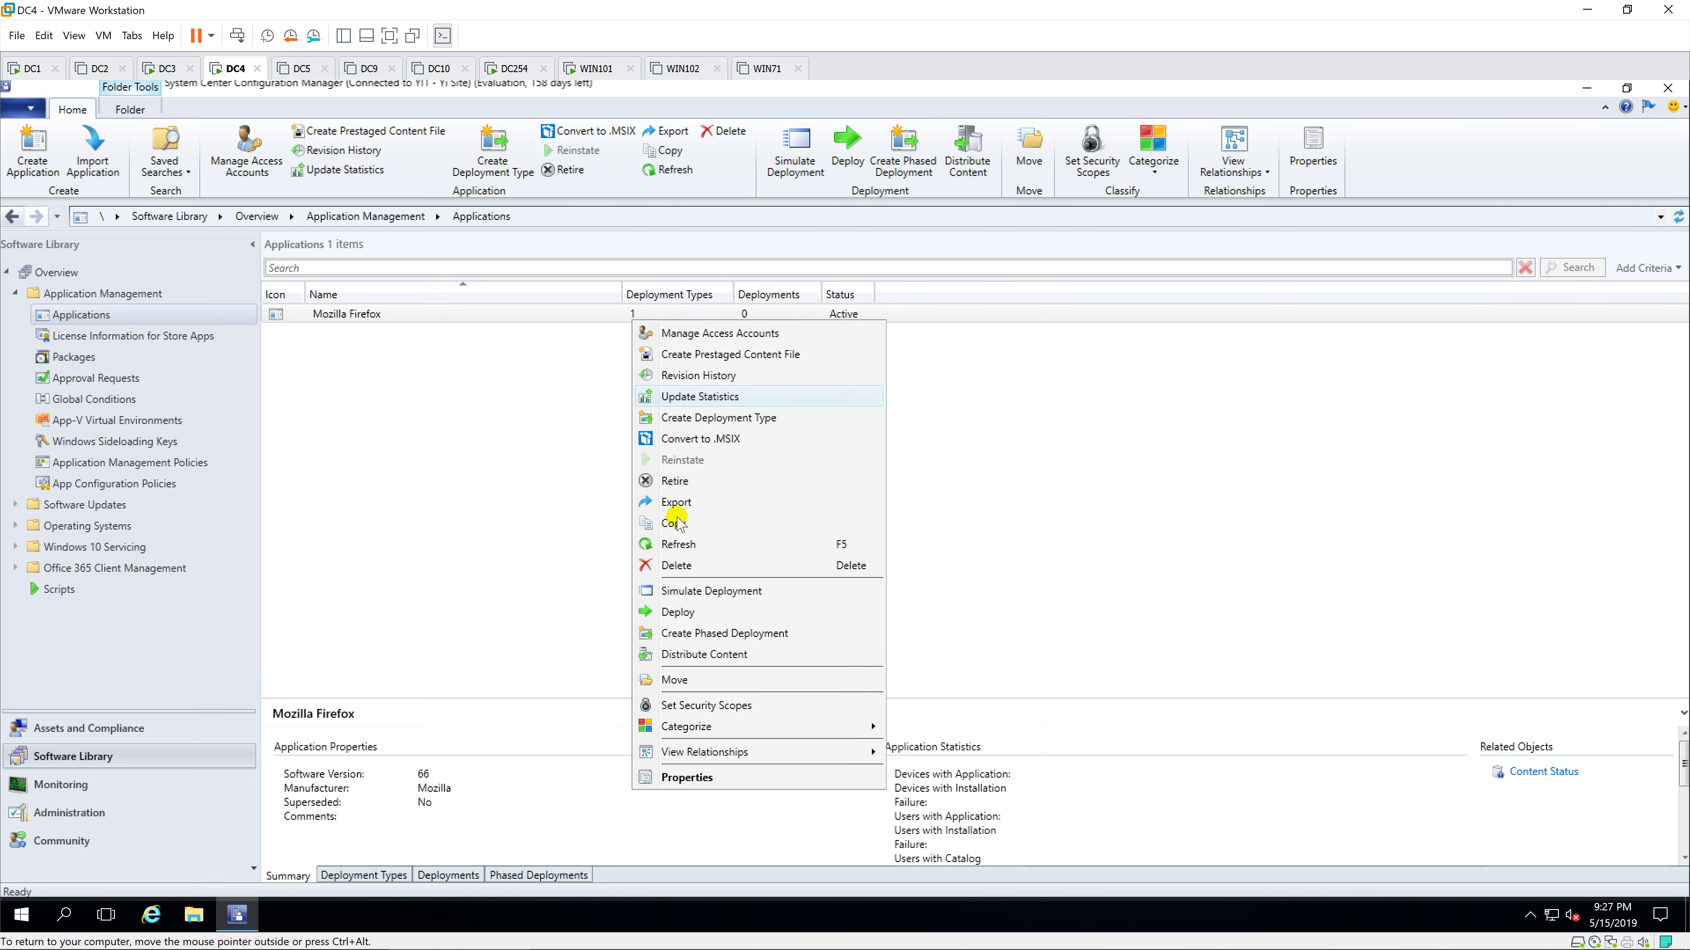
click(696, 782)
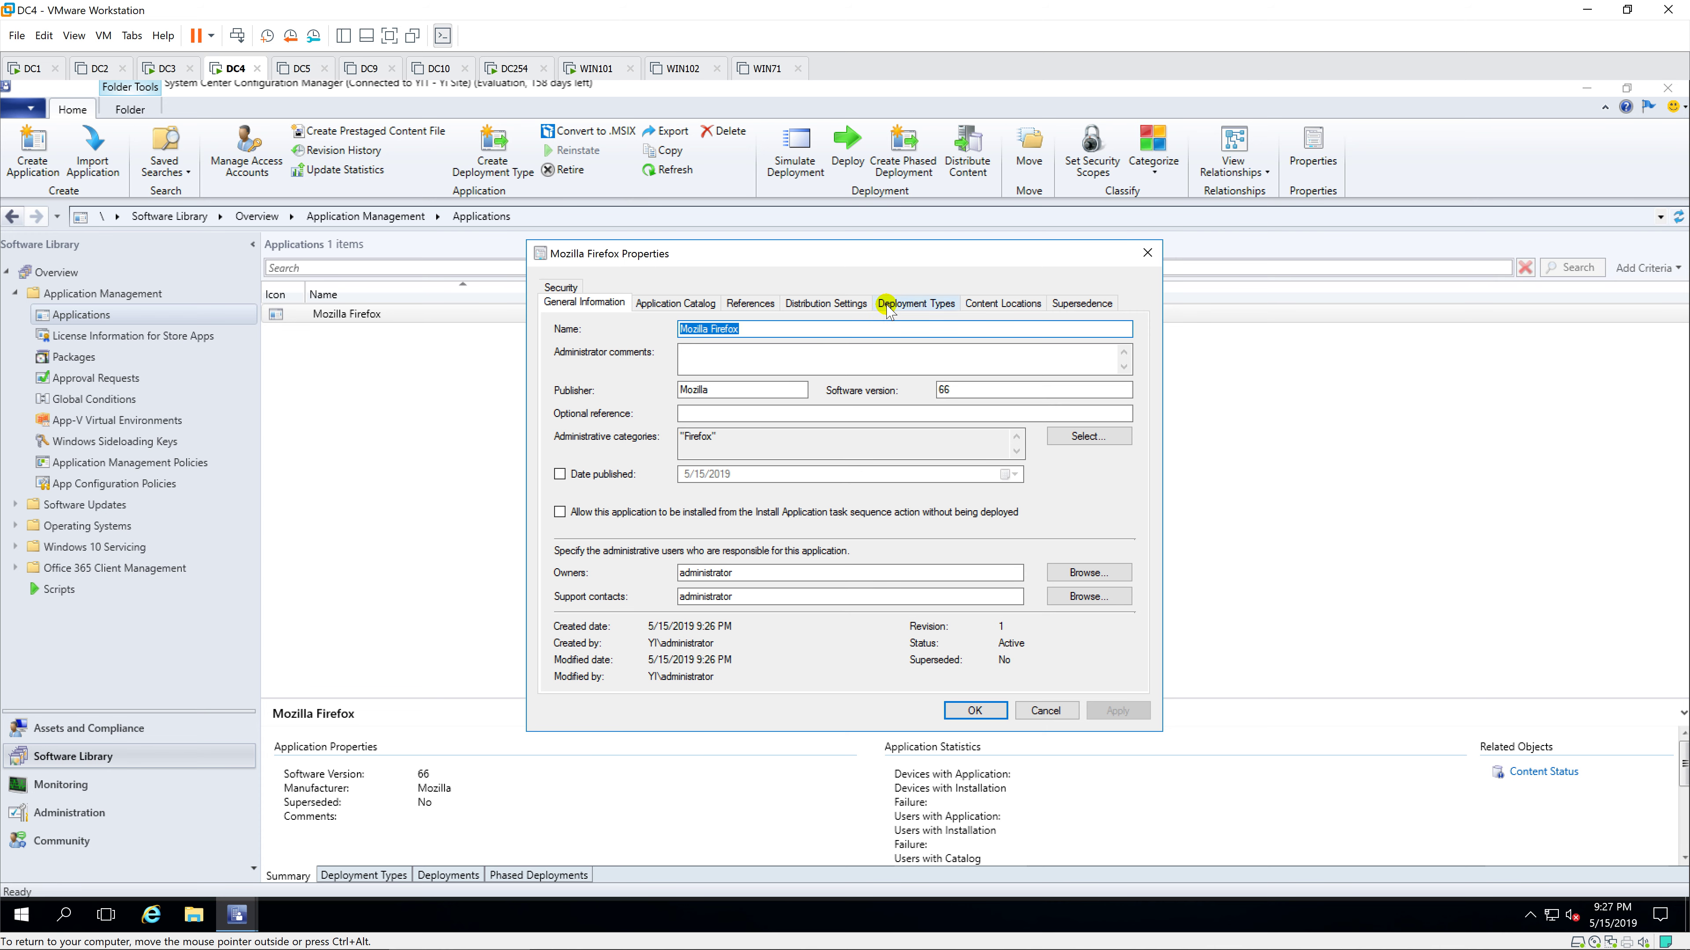
click(892, 304)
click(799, 440)
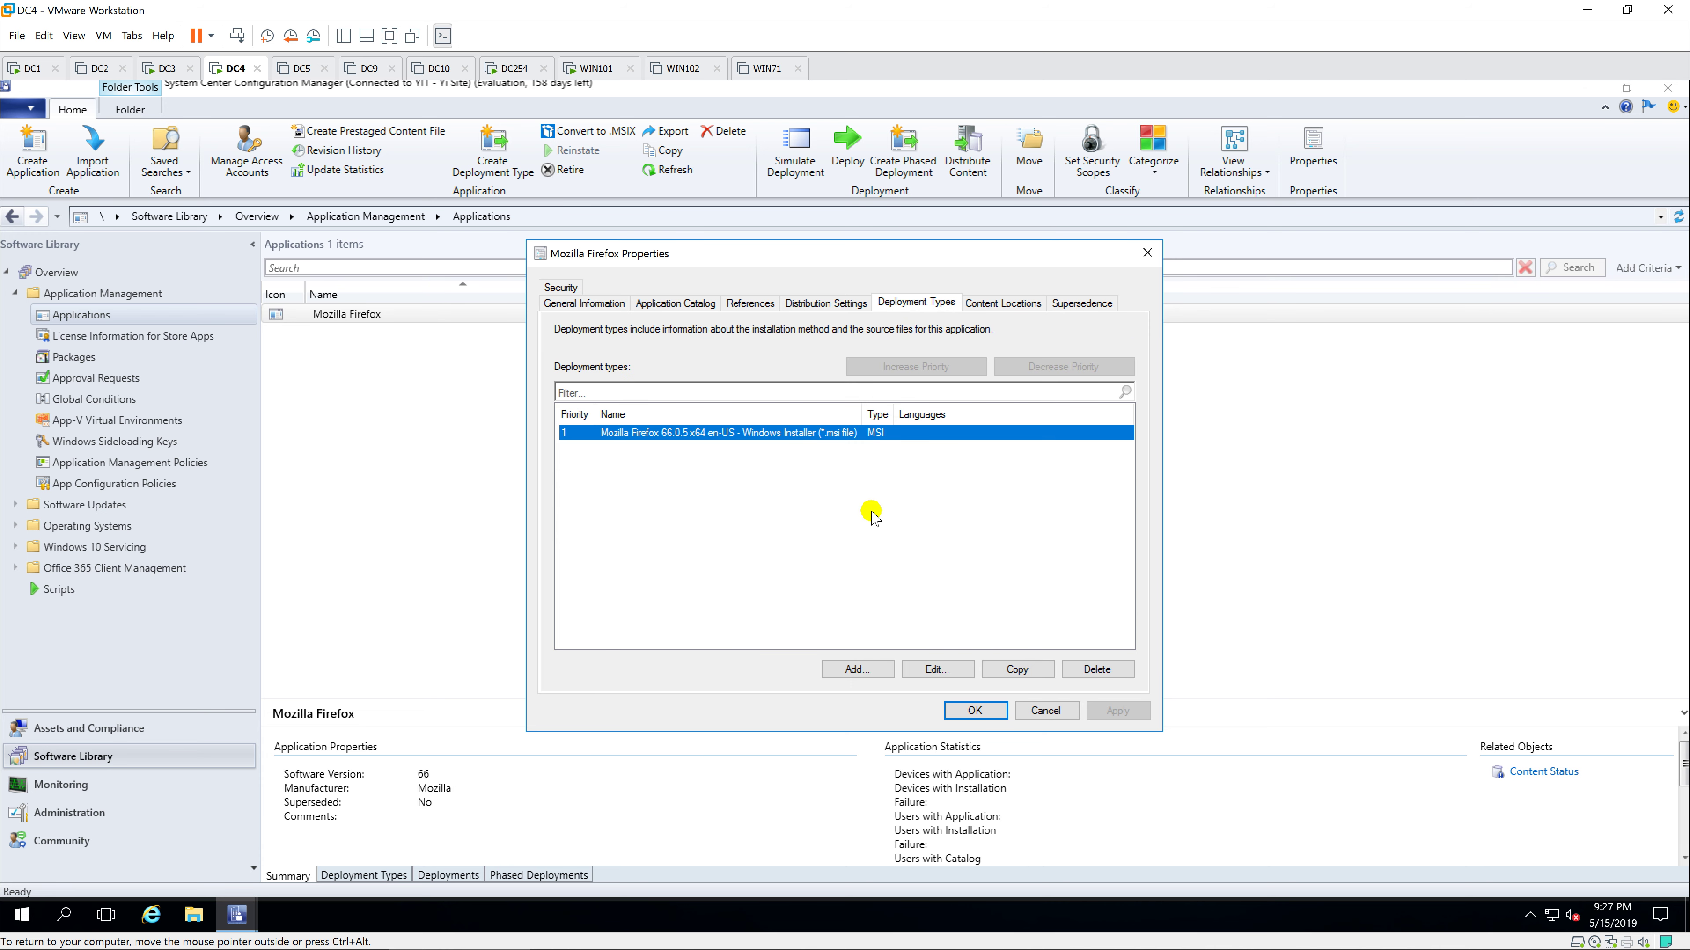
click(937, 669)
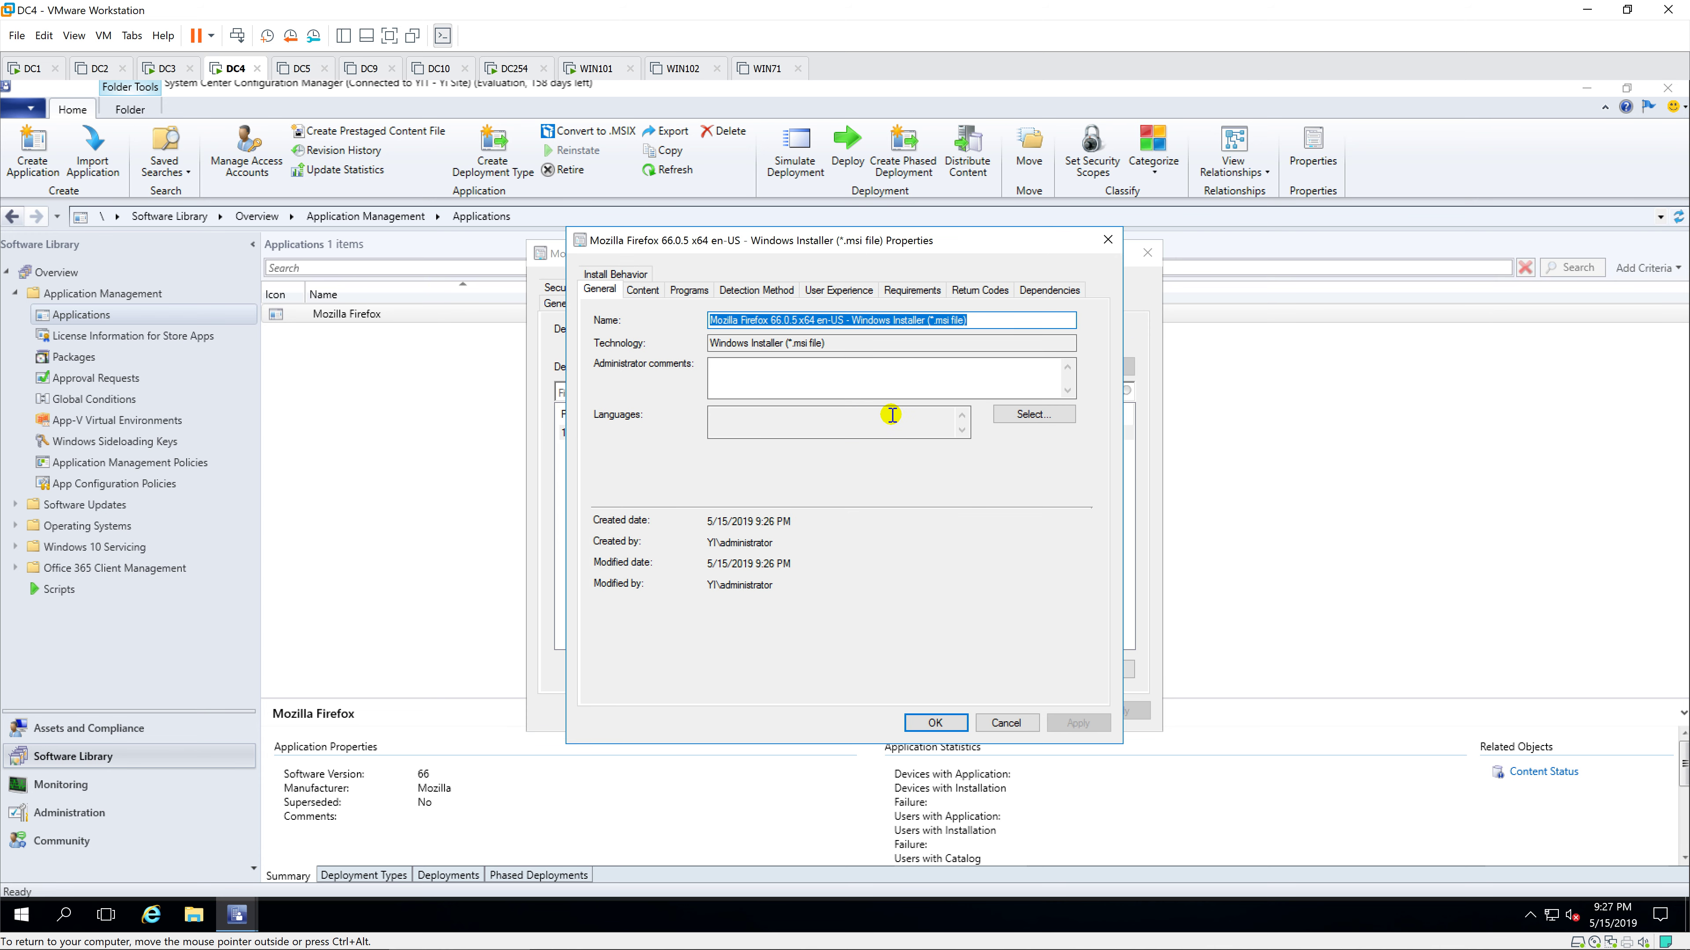
click(913, 290)
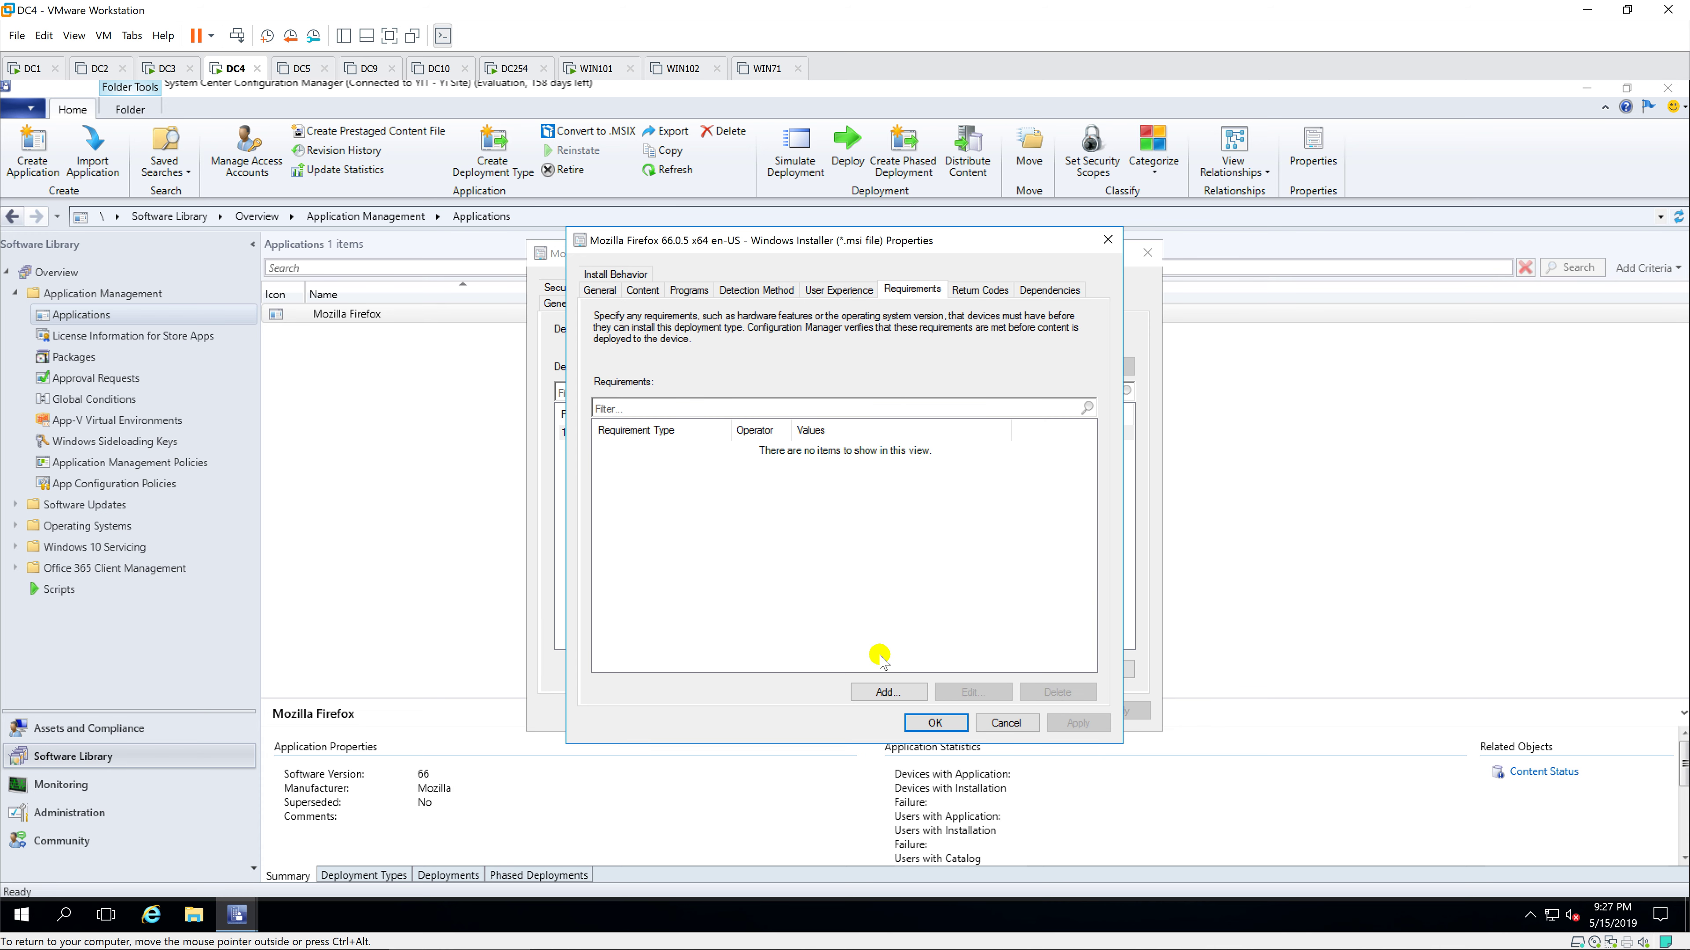
click(895, 693)
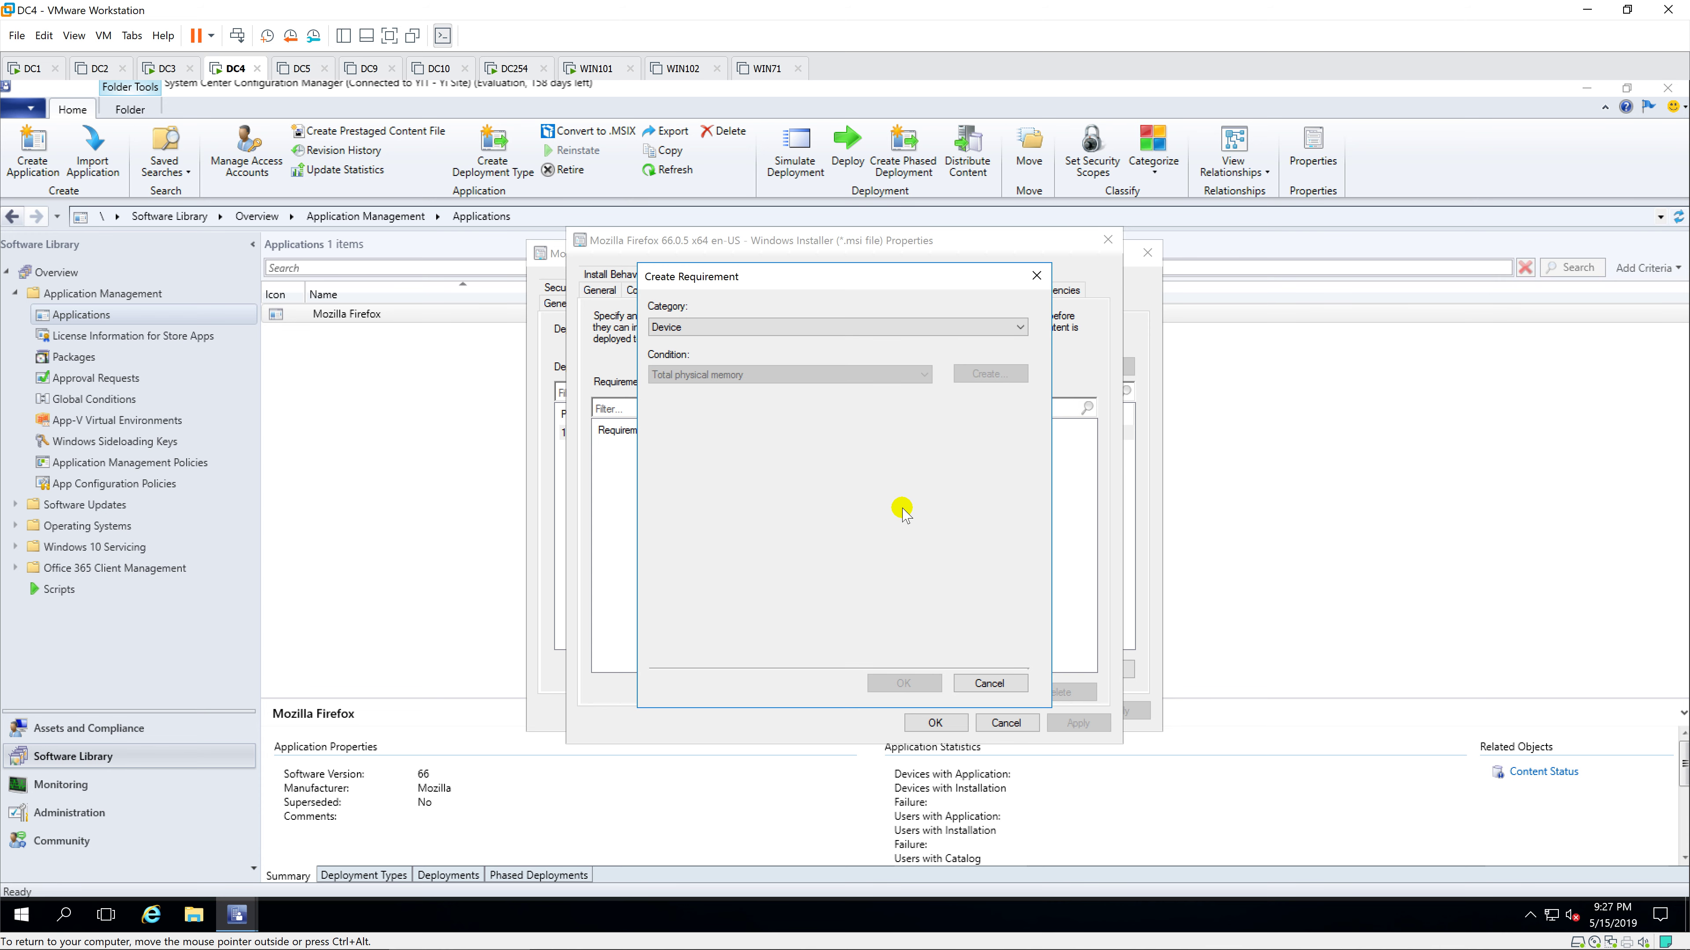
Step: Require total physical memory greater than or equal to 1500 MB and save all dialogs
click(853, 375)
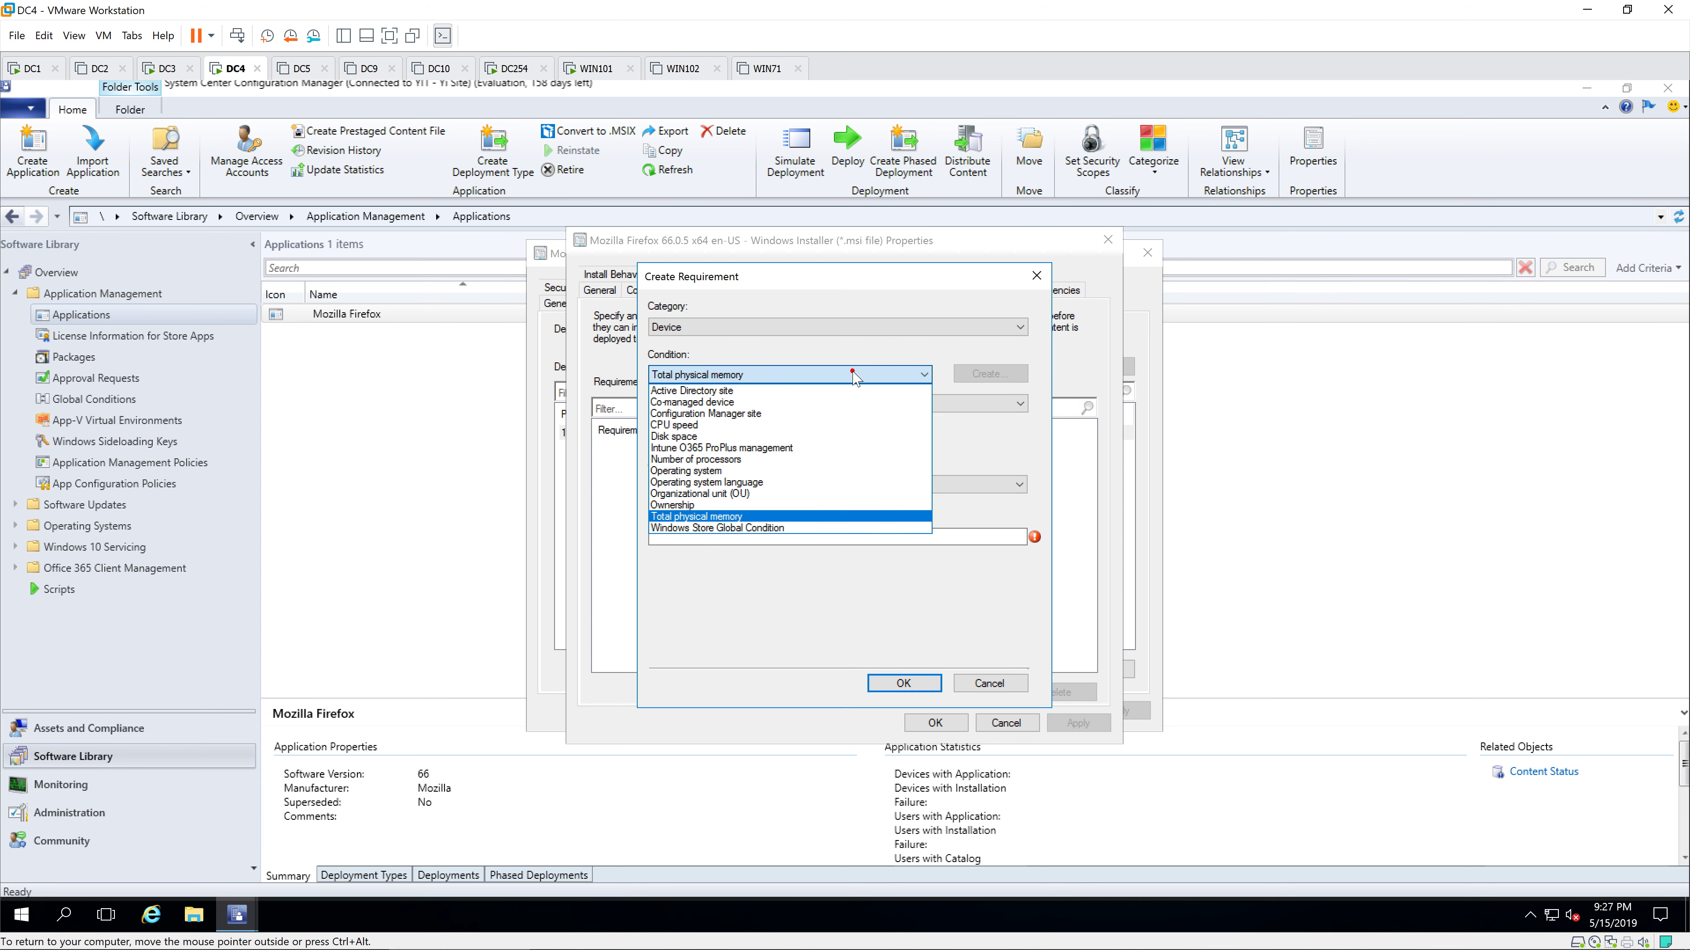
click(775, 516)
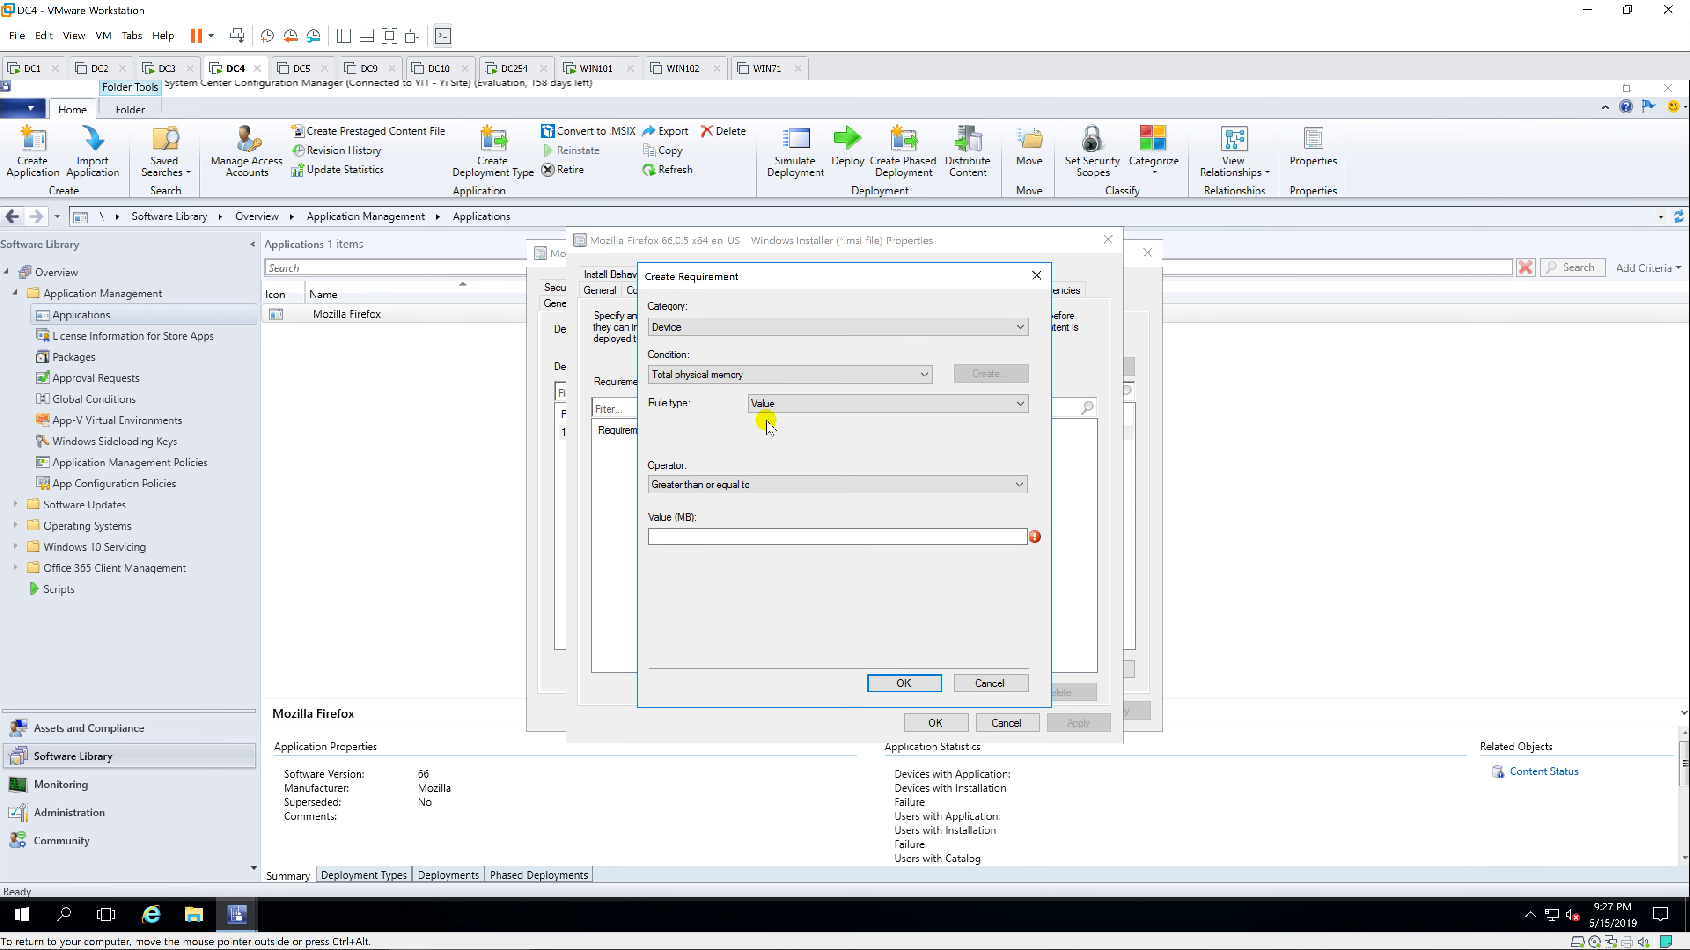
click(792, 484)
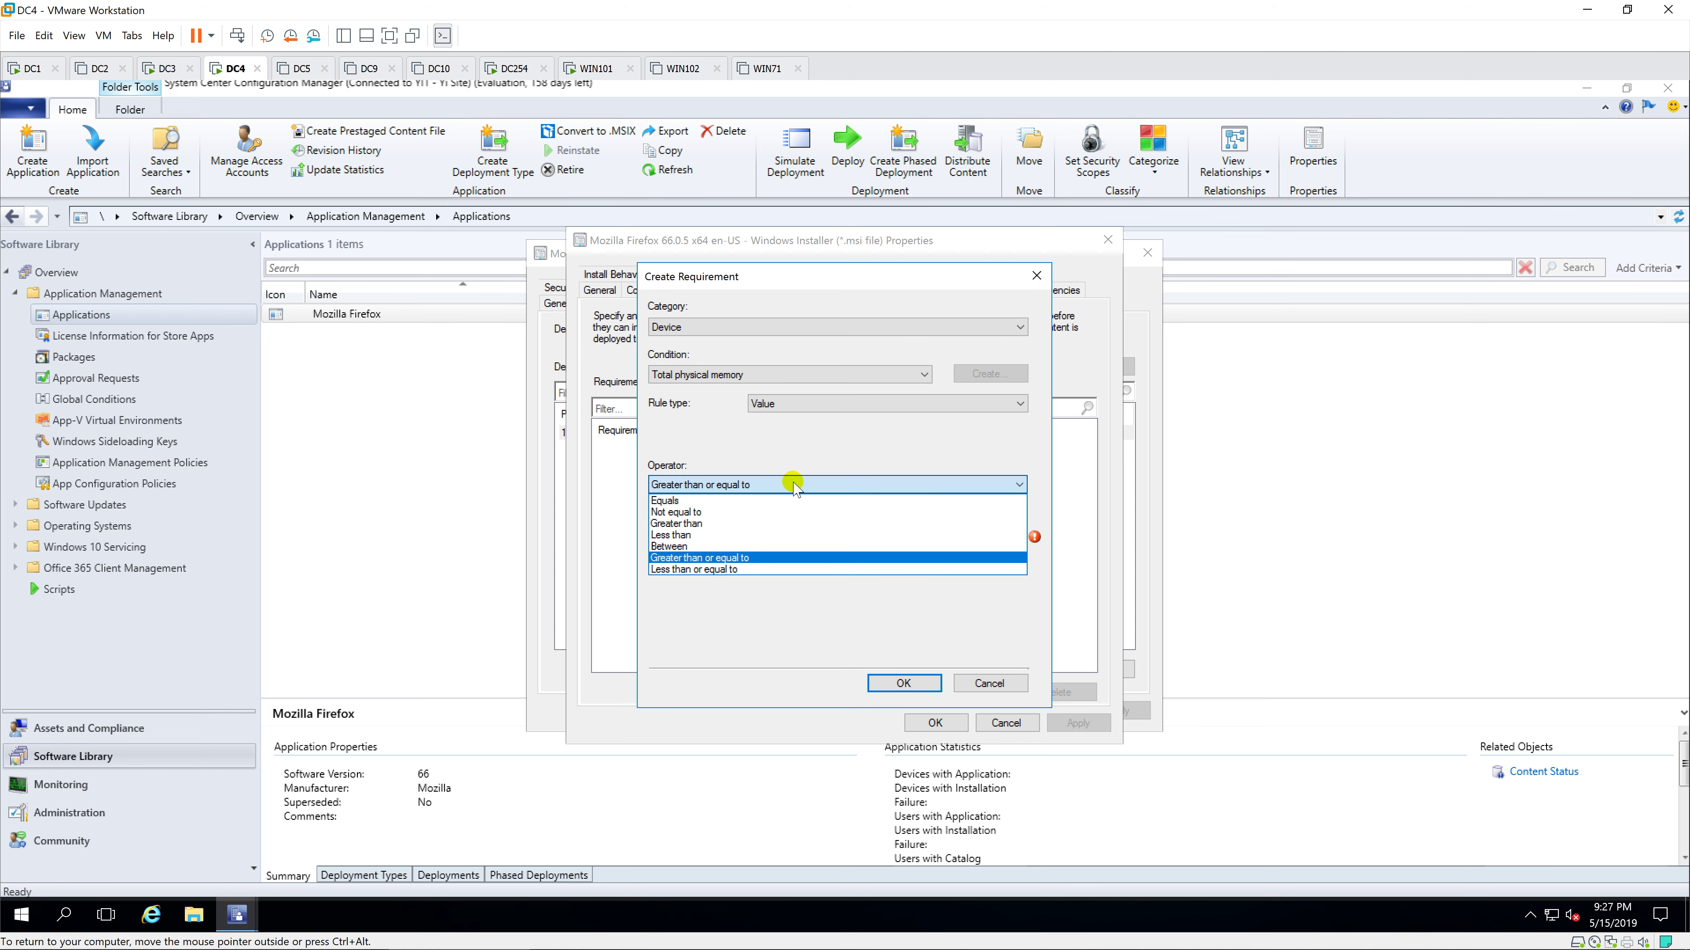
click(794, 484)
click(752, 533)
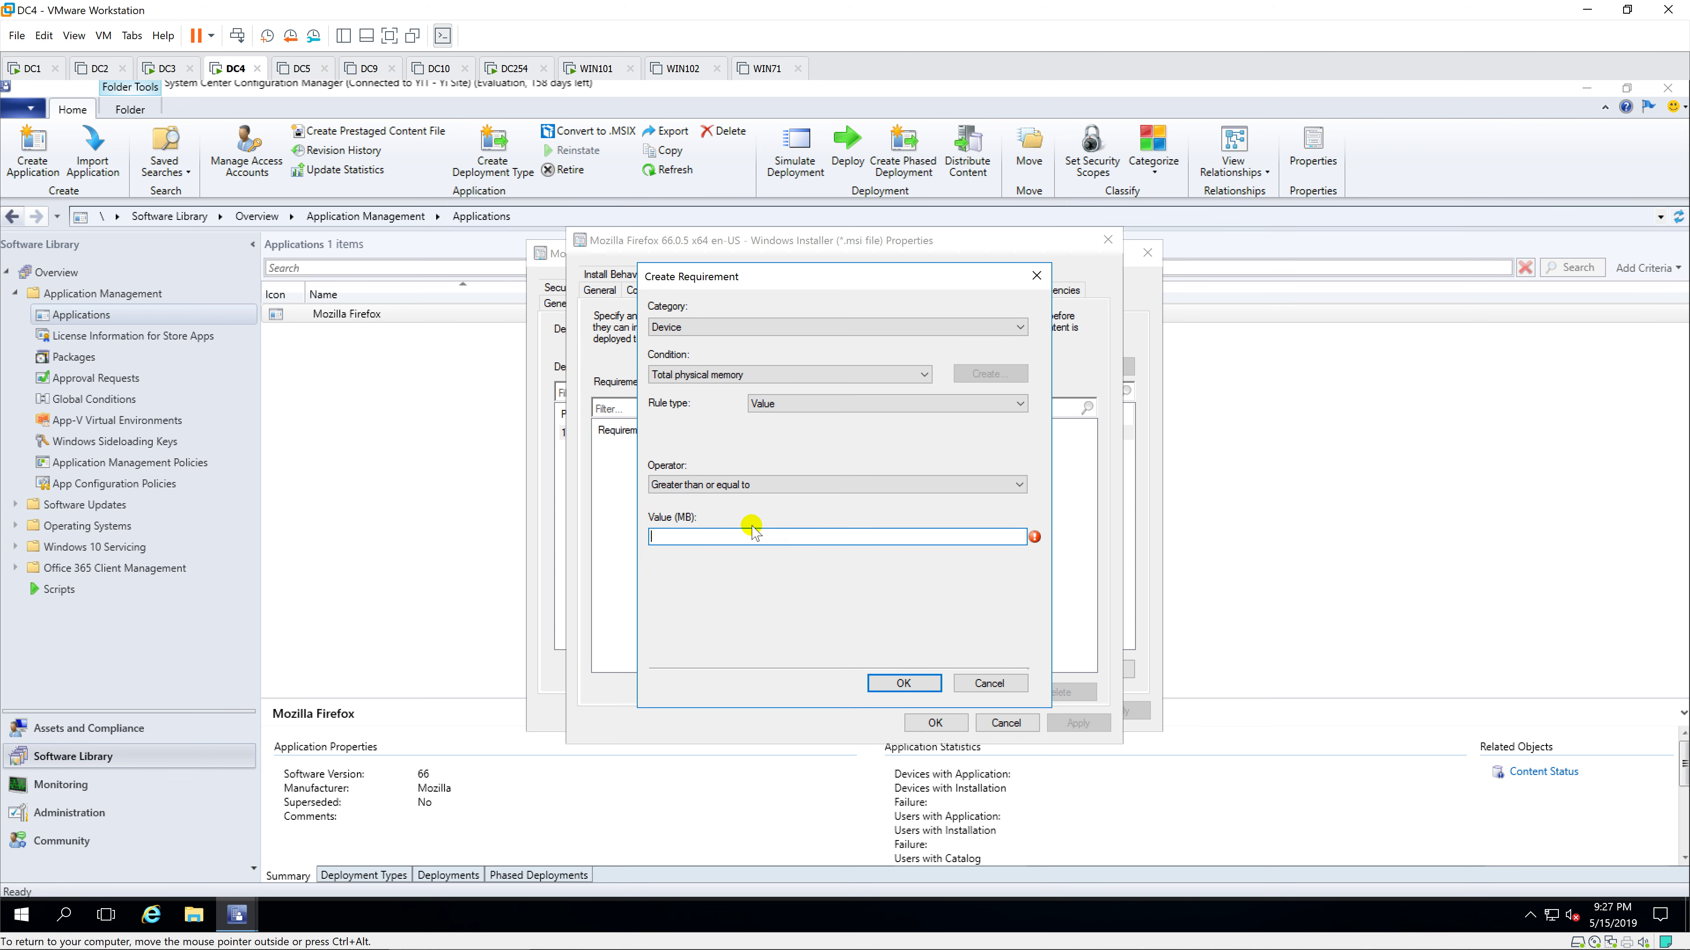
text(1500)
click(916, 683)
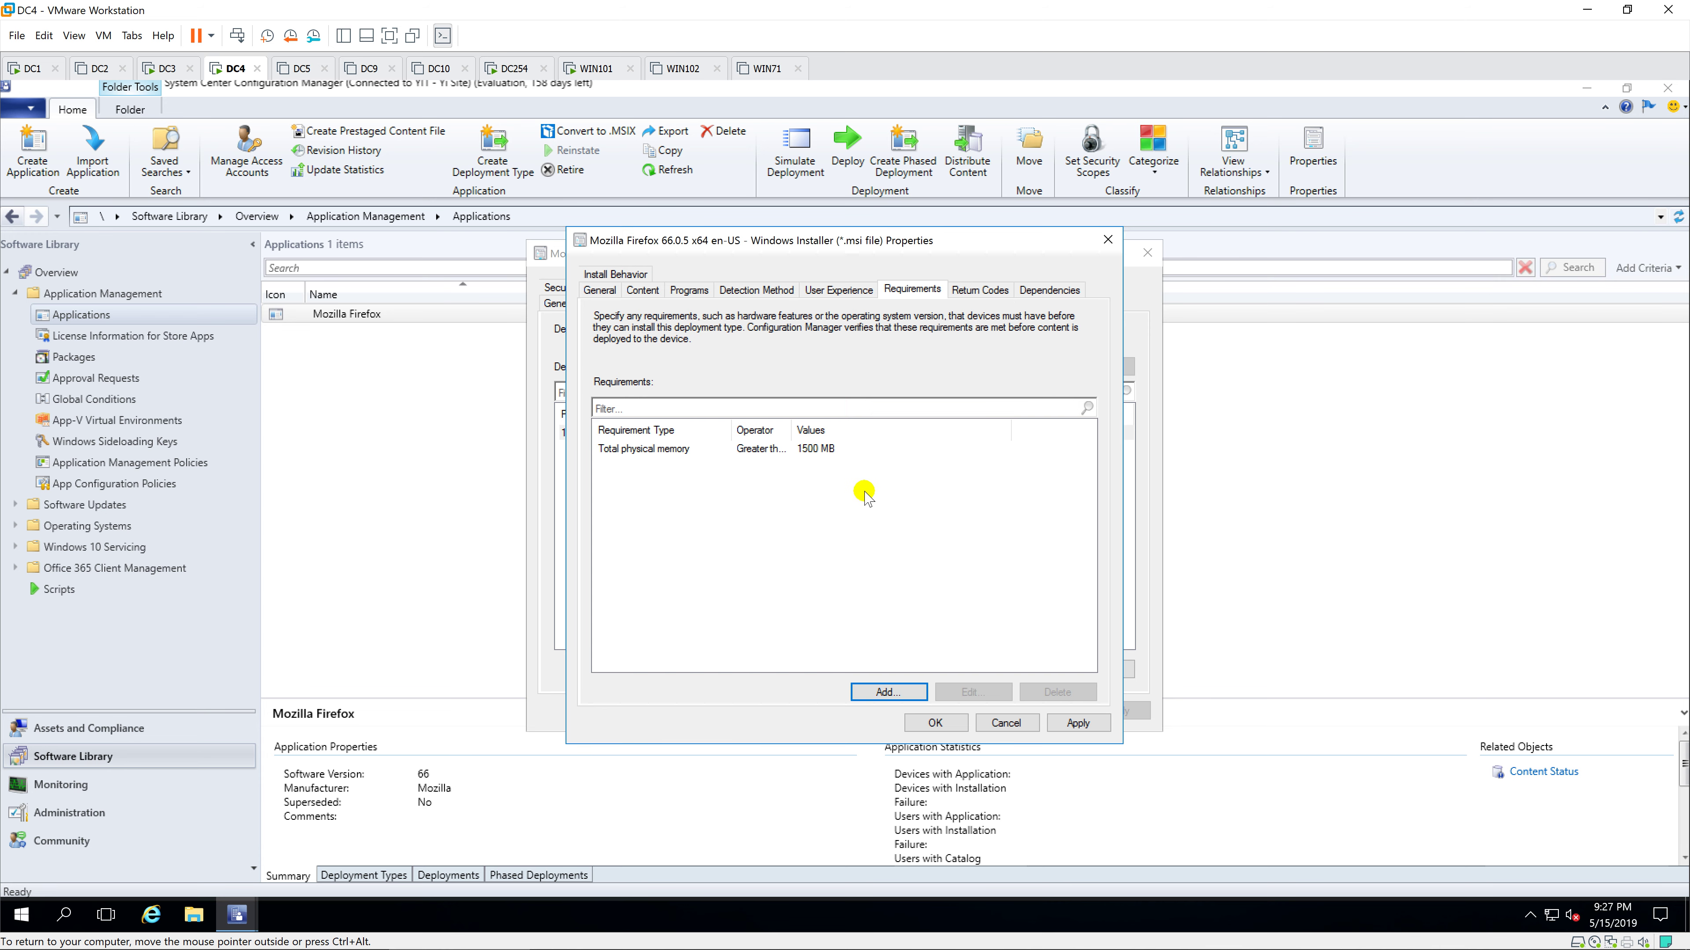
drag(792, 426, 864, 426)
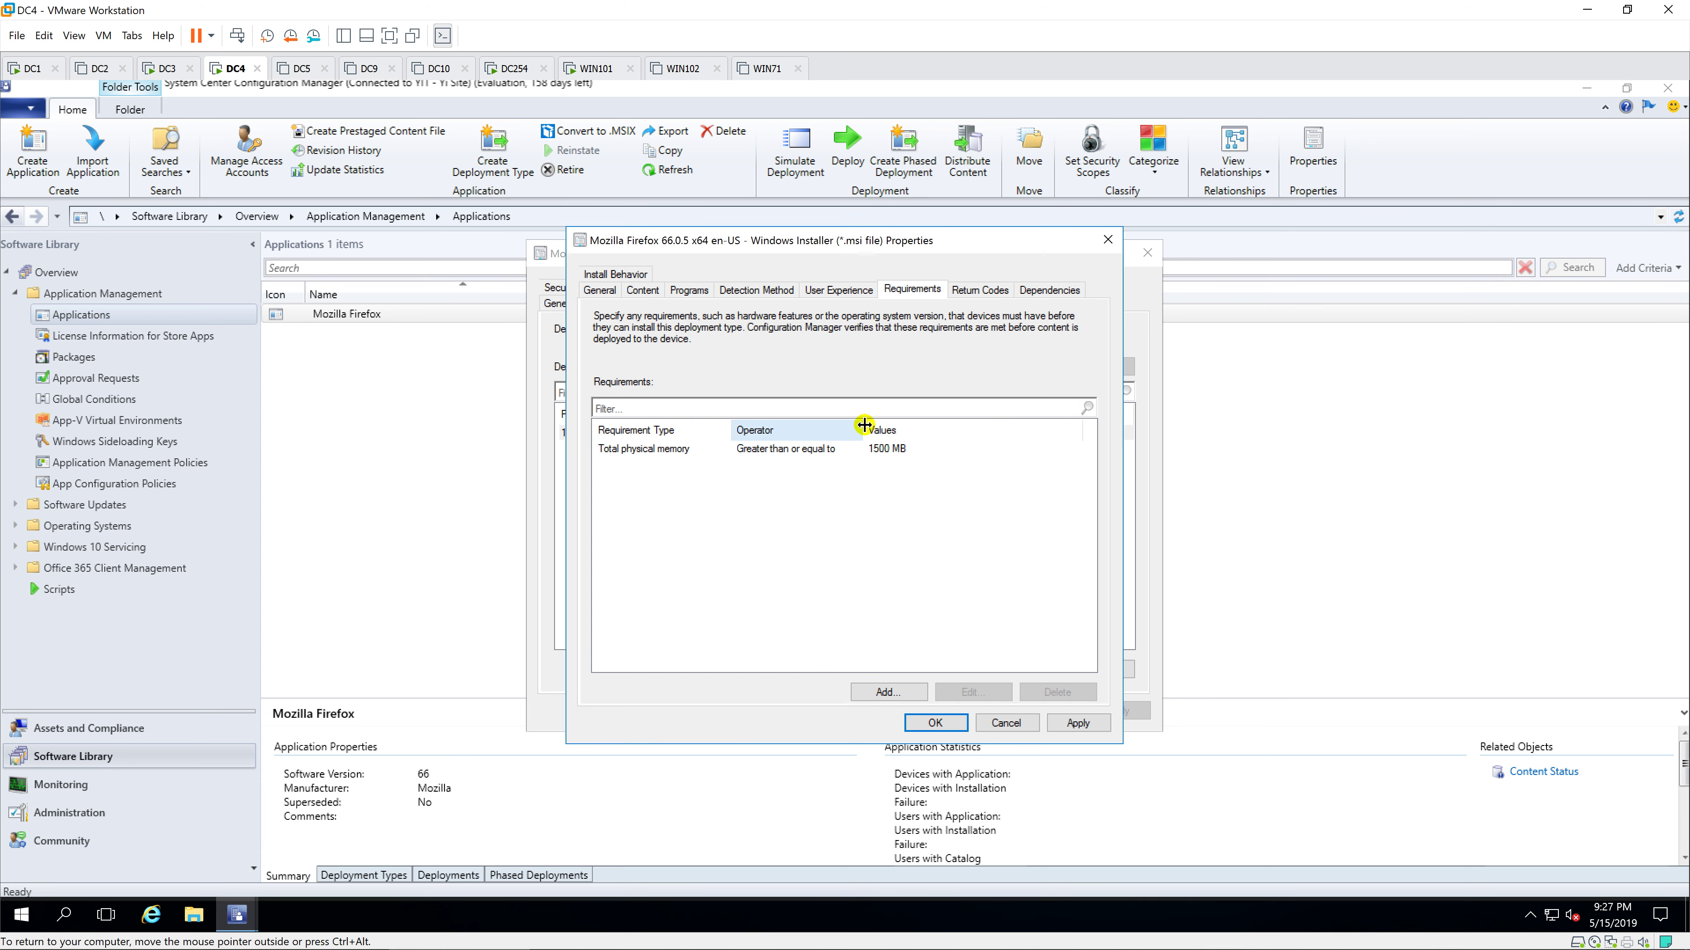
click(951, 723)
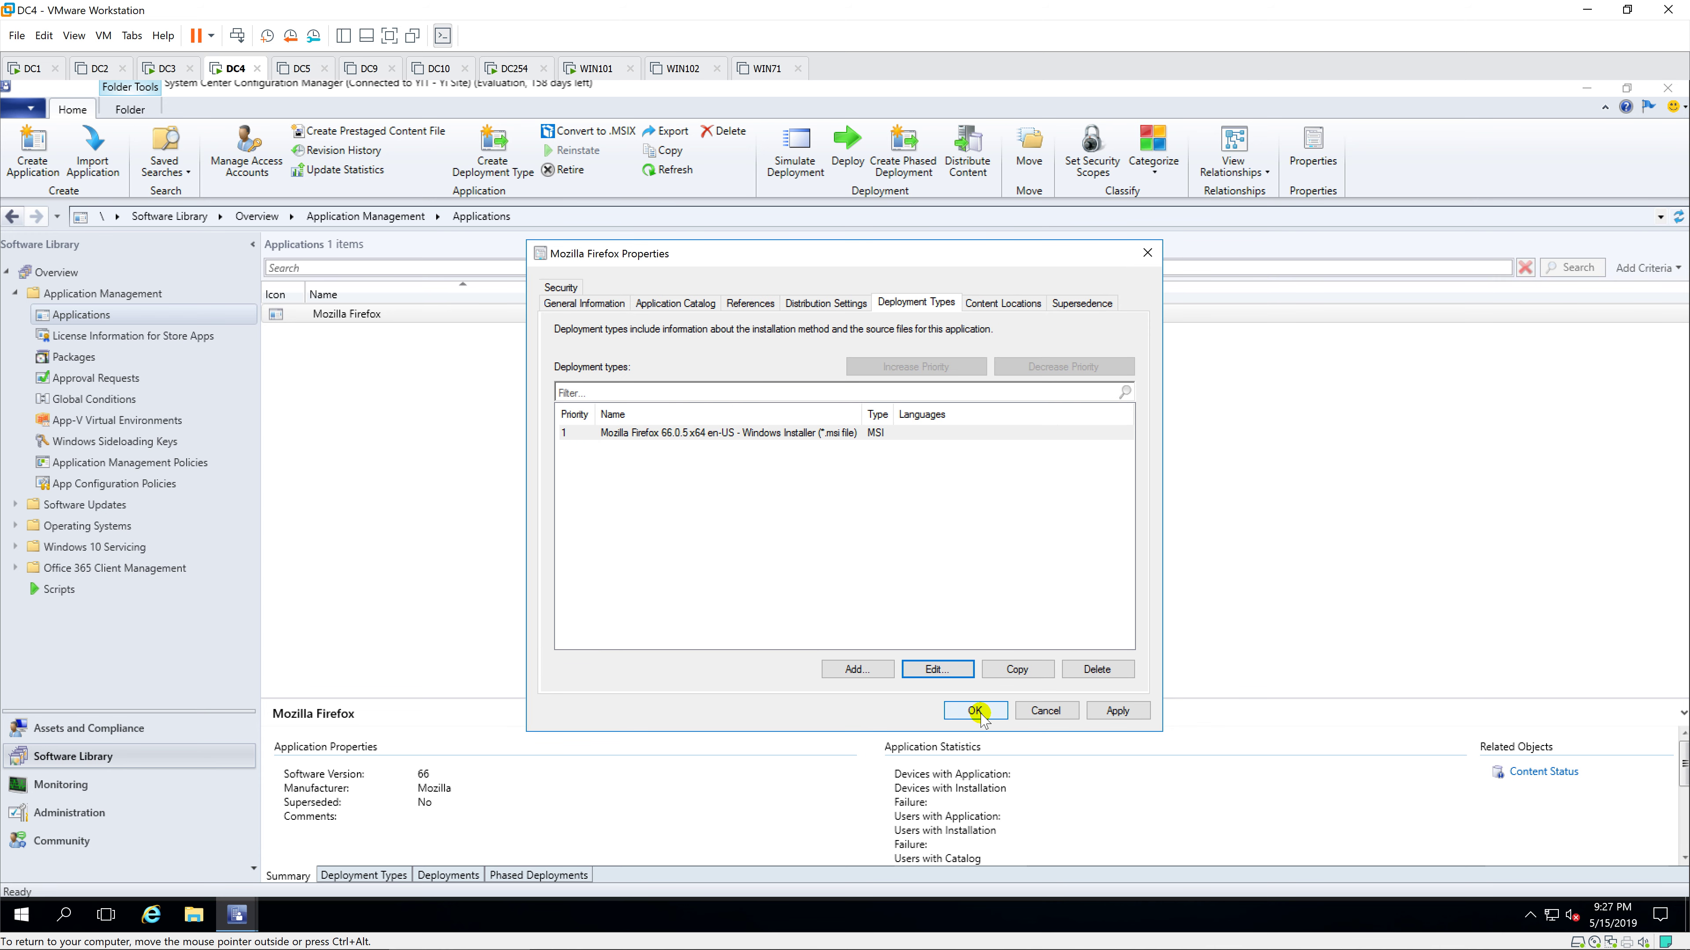
click(978, 712)
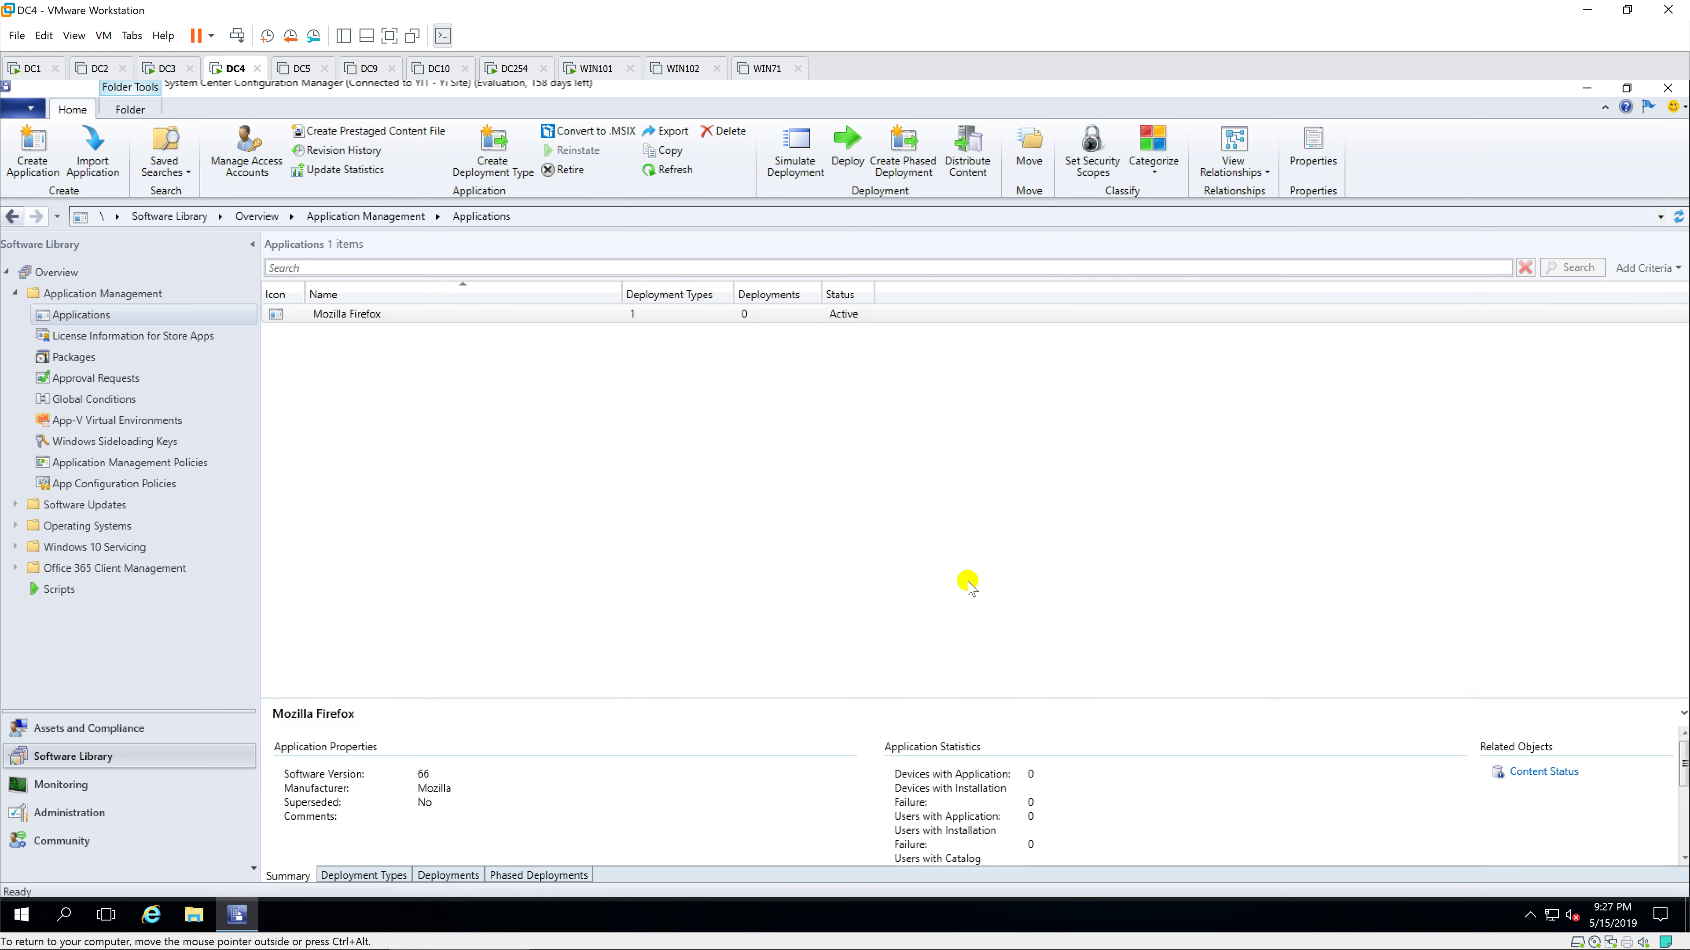
Step: Reopen the Mozilla Firefox properties and close them to return to the Applications list
right_click(481, 312)
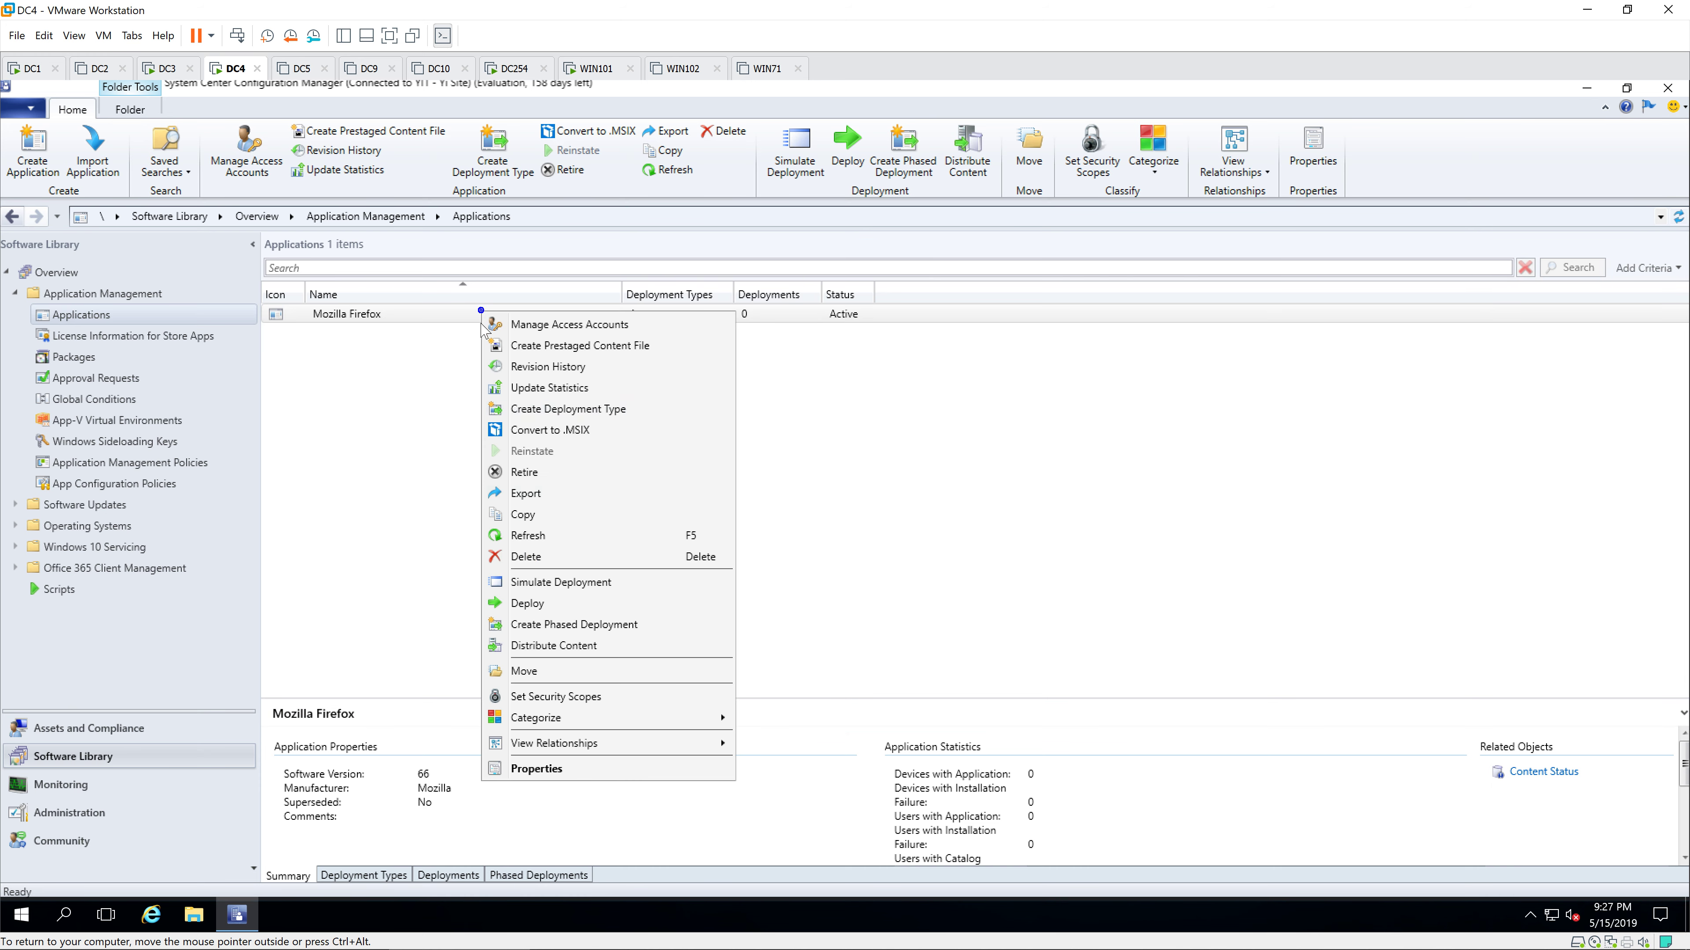
click(537, 767)
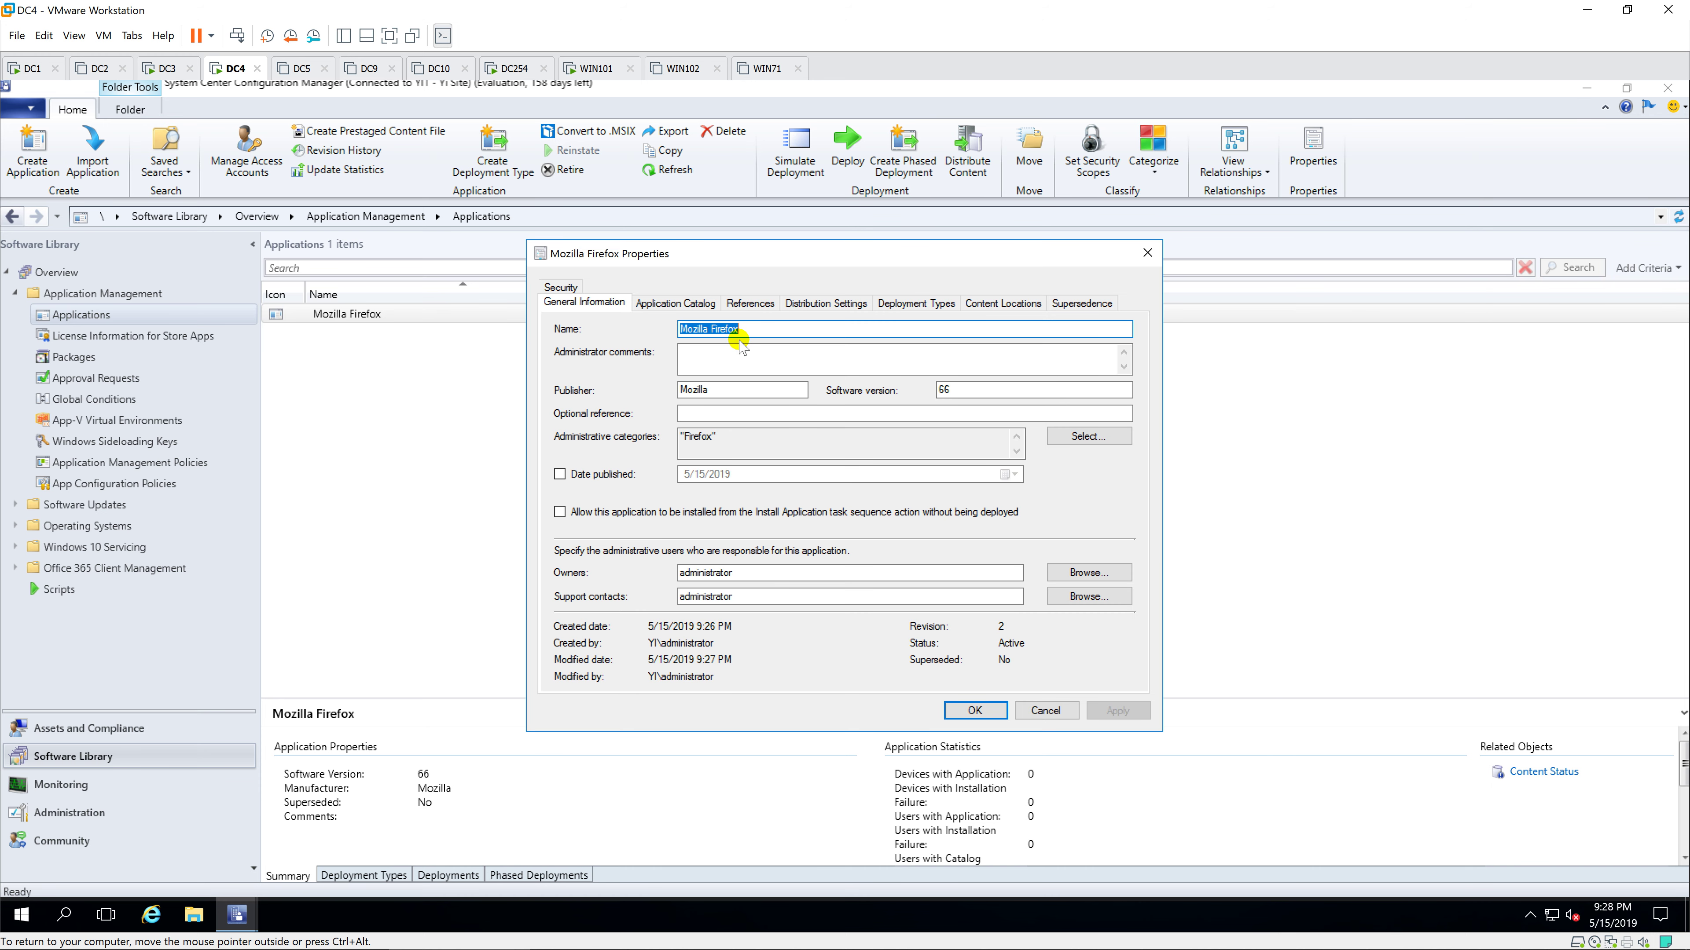
click(1147, 253)
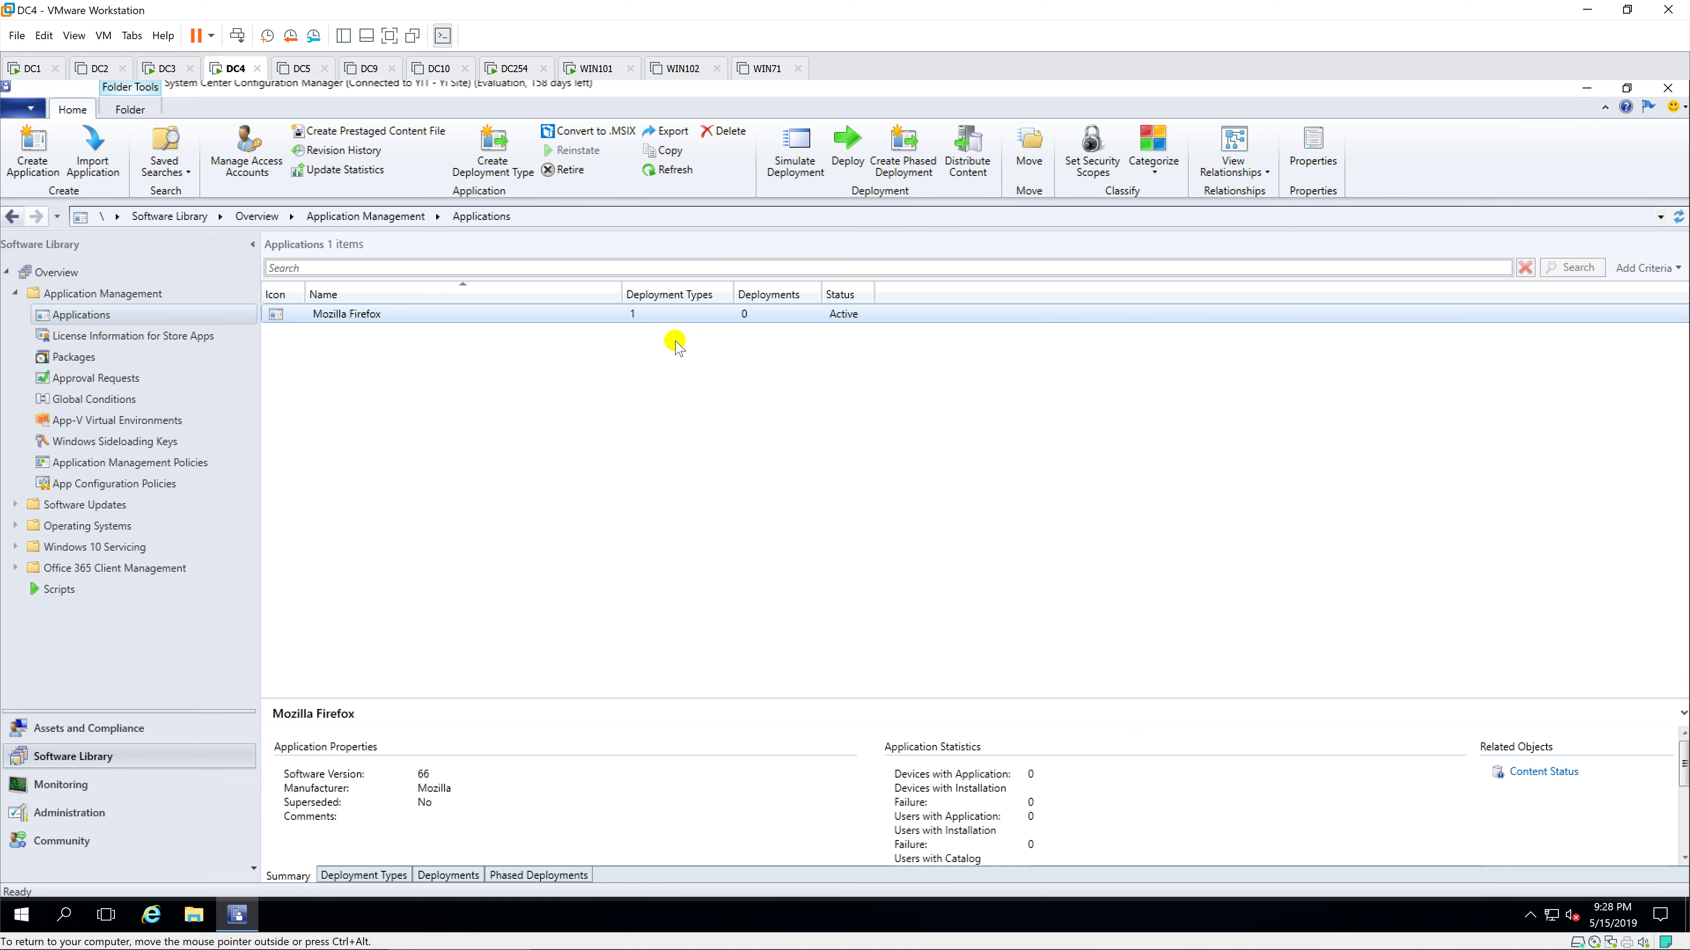
Step: Distribute Mozilla Firefox content to the DC4.YI.VN distribution point
right_click(629, 314)
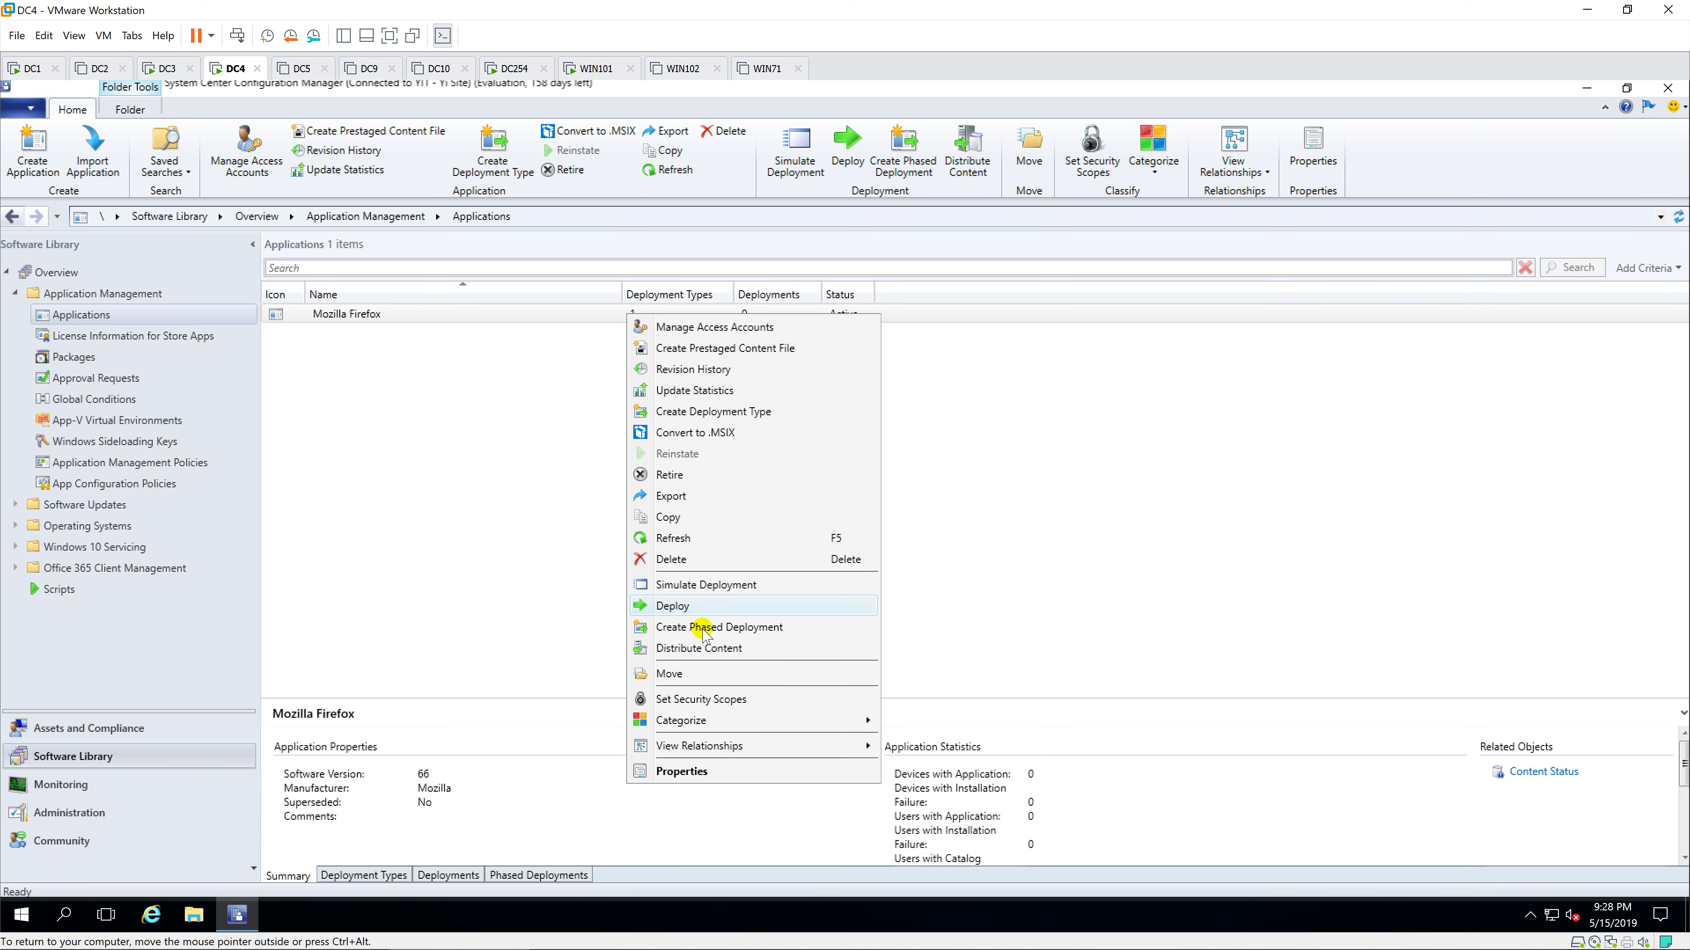
click(704, 648)
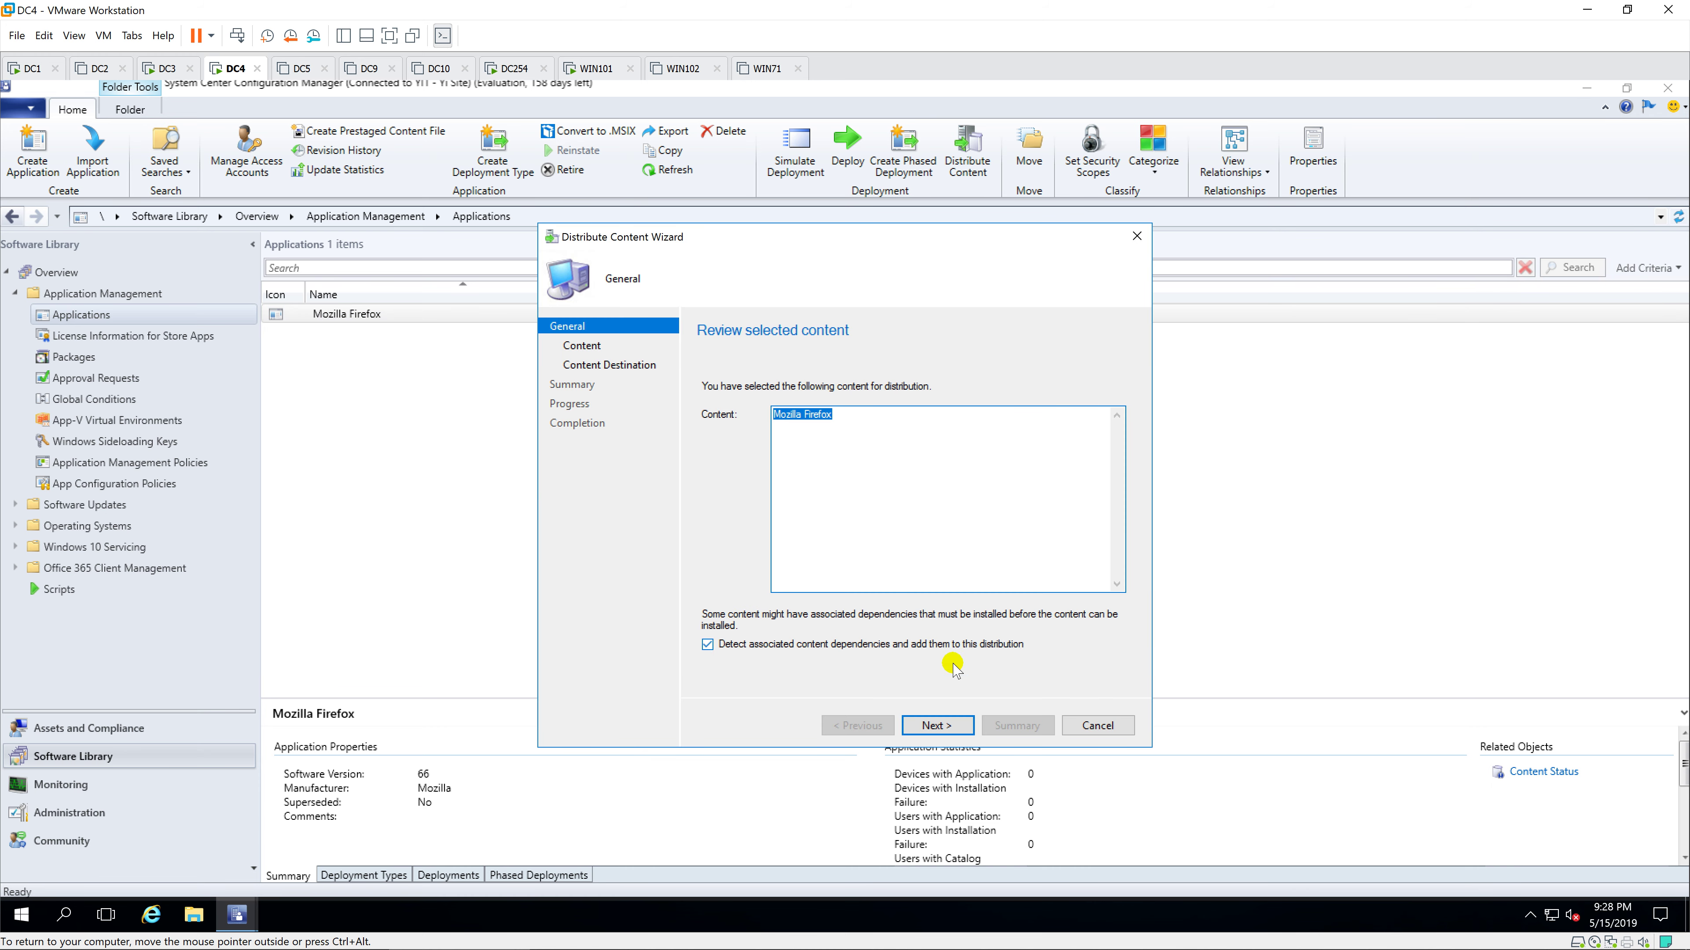
click(948, 726)
click(948, 727)
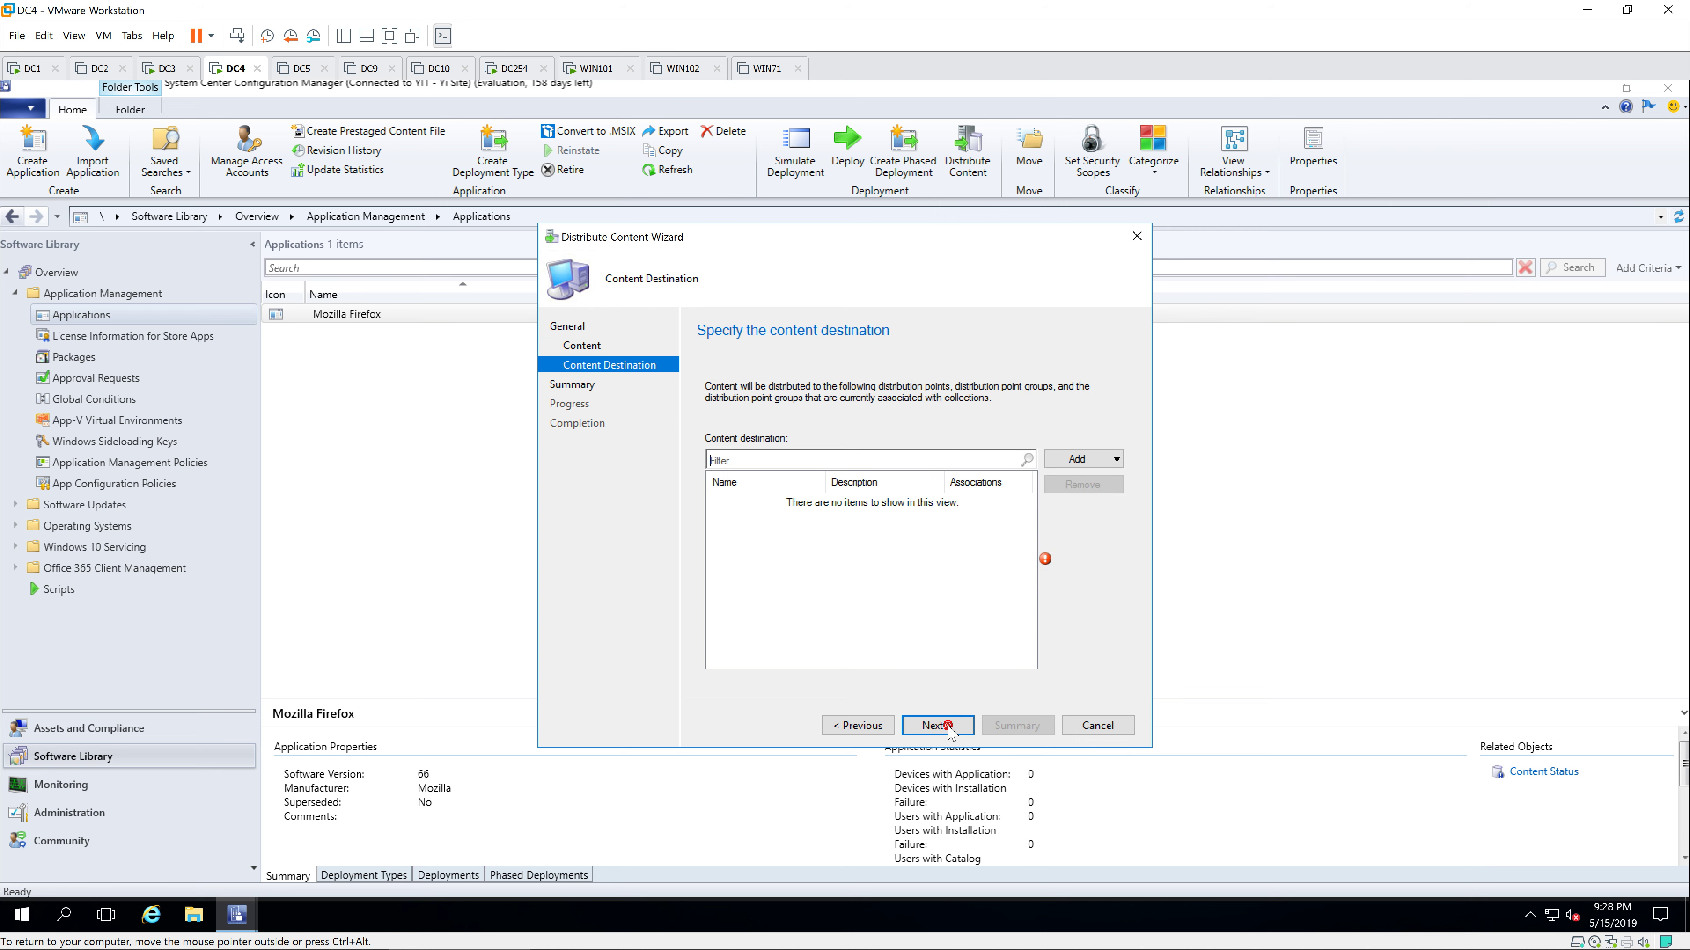
click(1104, 458)
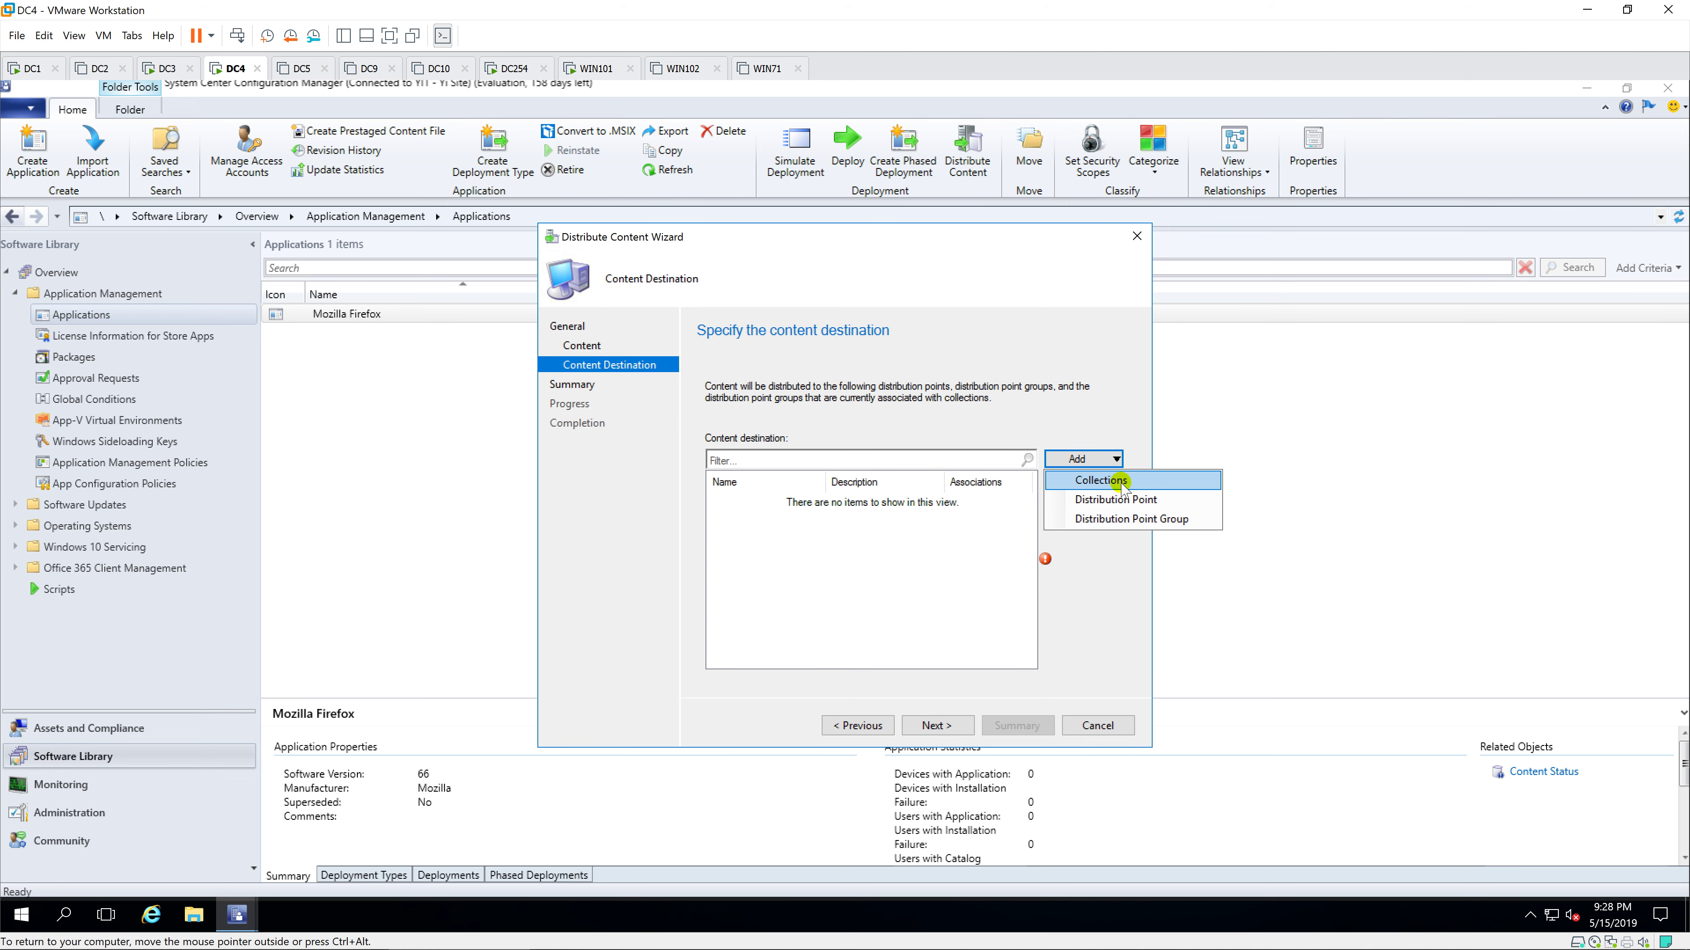
click(1176, 499)
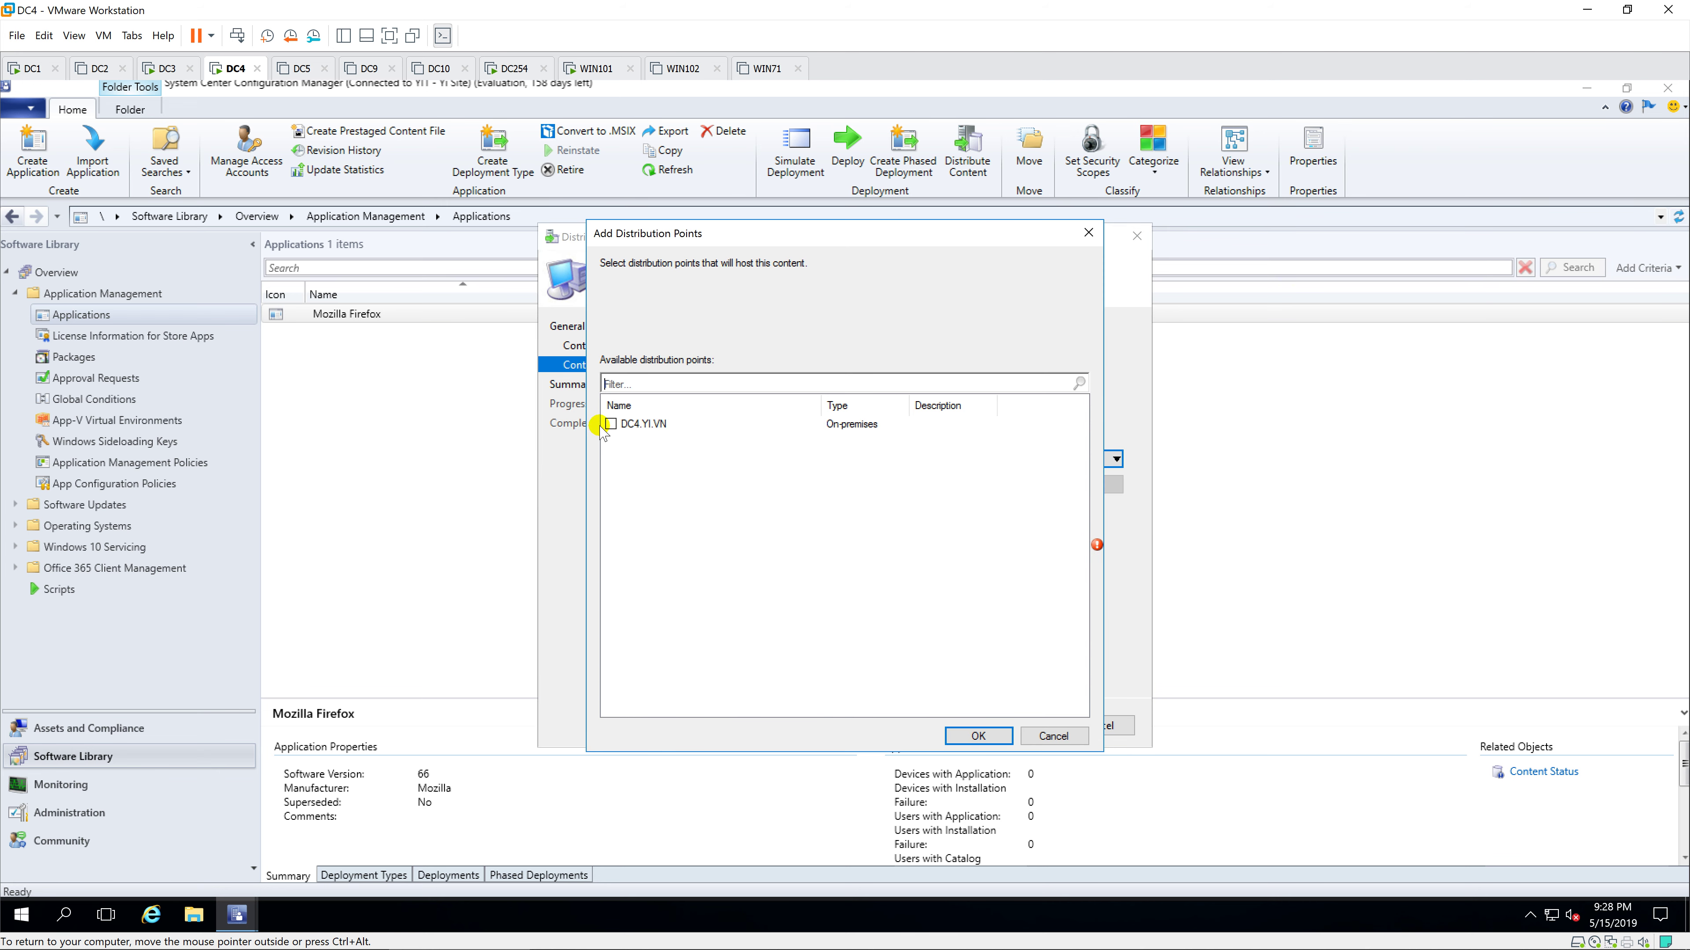
click(611, 424)
click(979, 736)
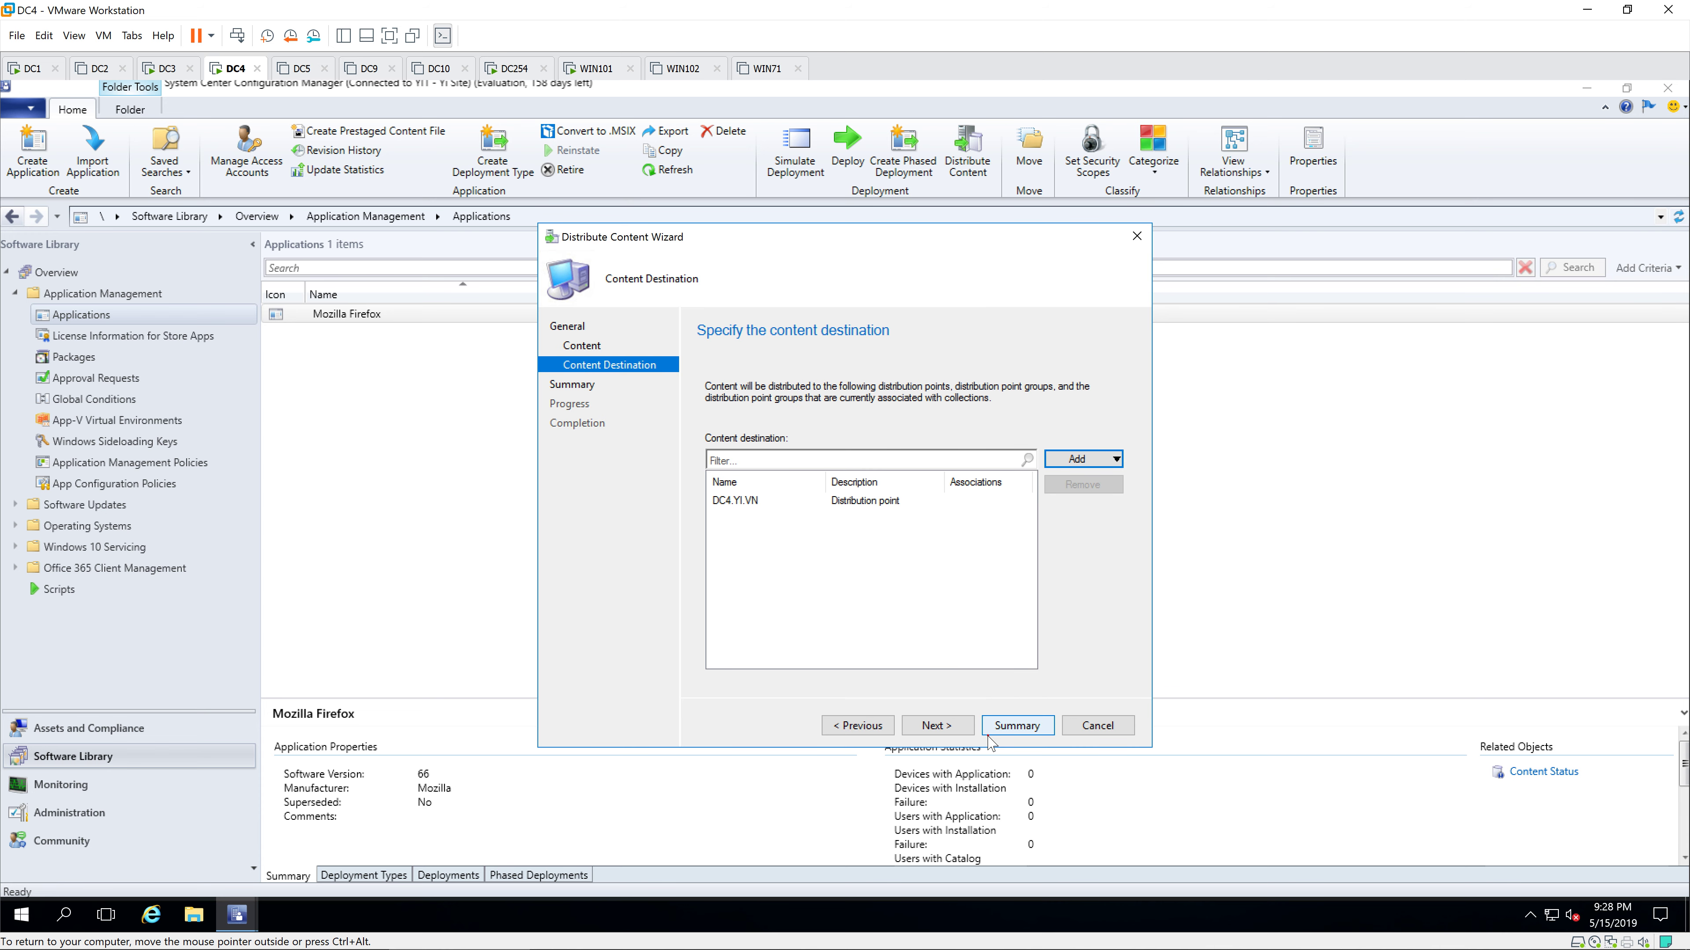
click(962, 727)
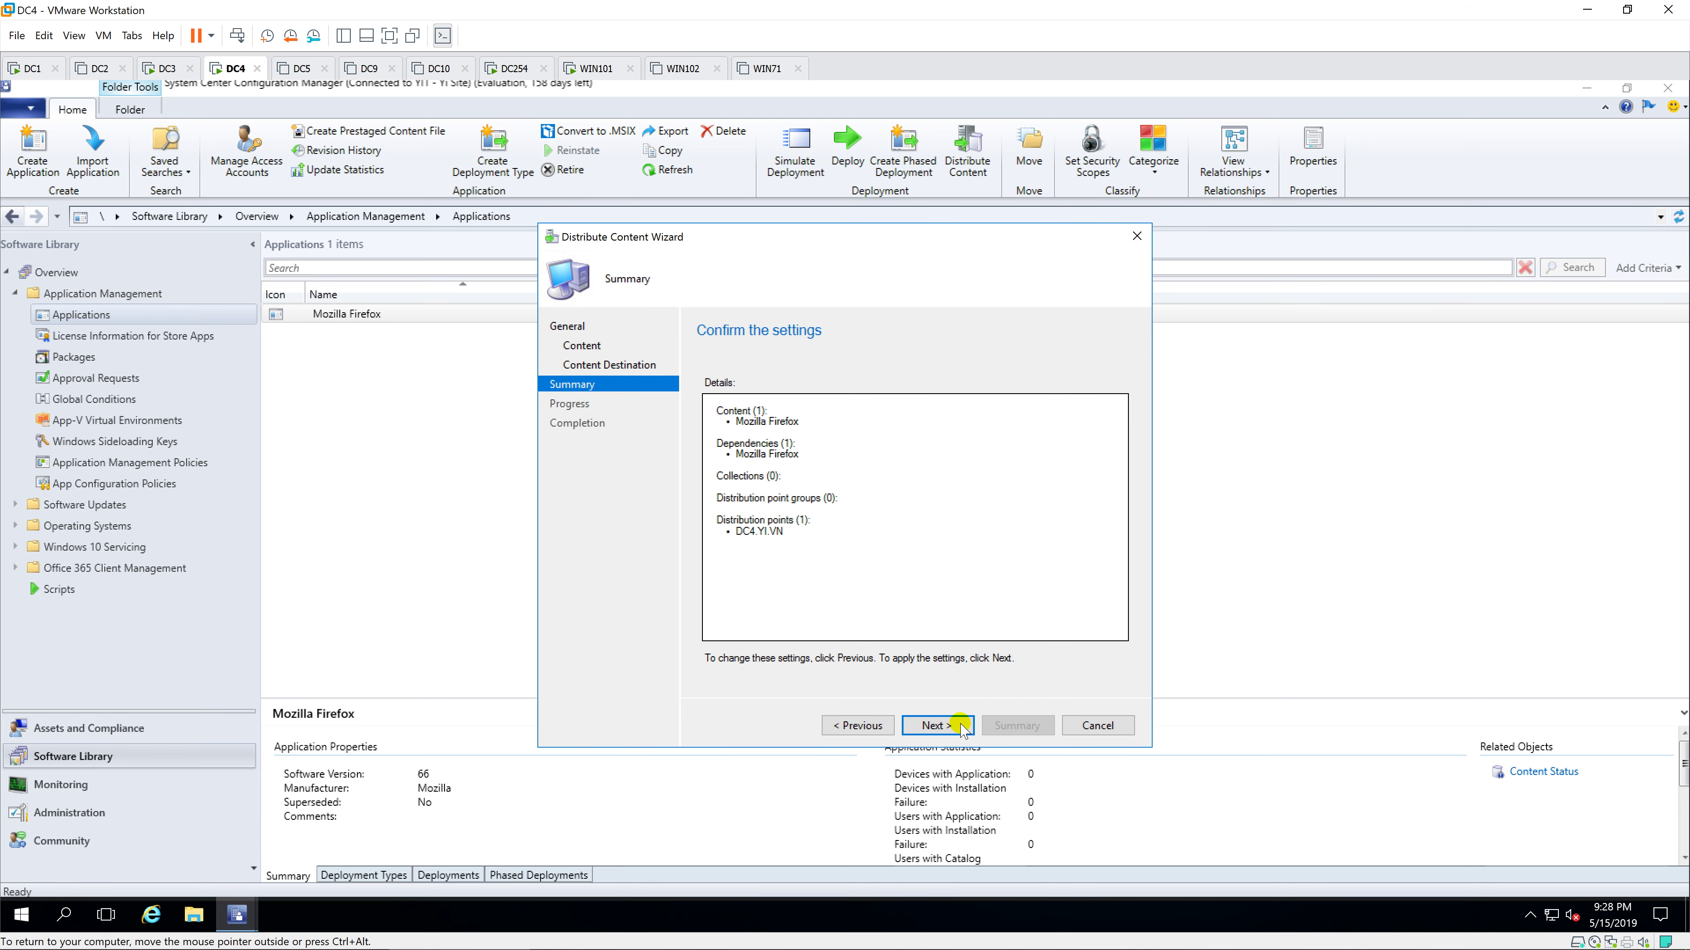
click(963, 727)
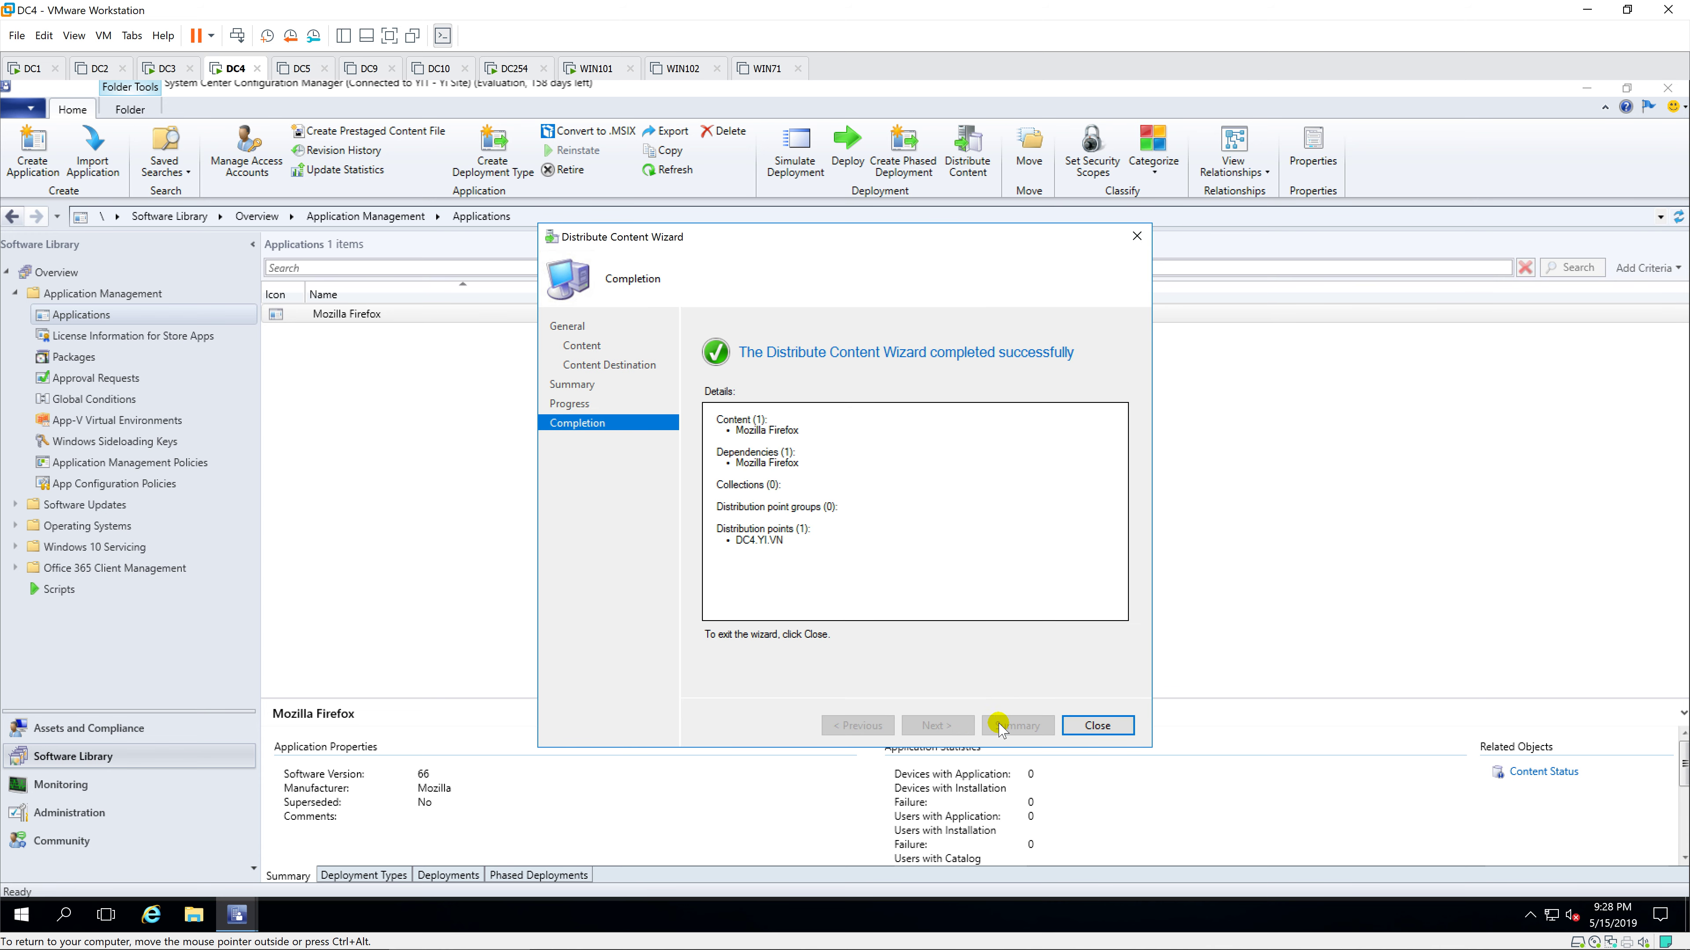
click(1078, 731)
Step: Start deploying Mozilla Firefox with All Users as the target collection
right_click(467, 316)
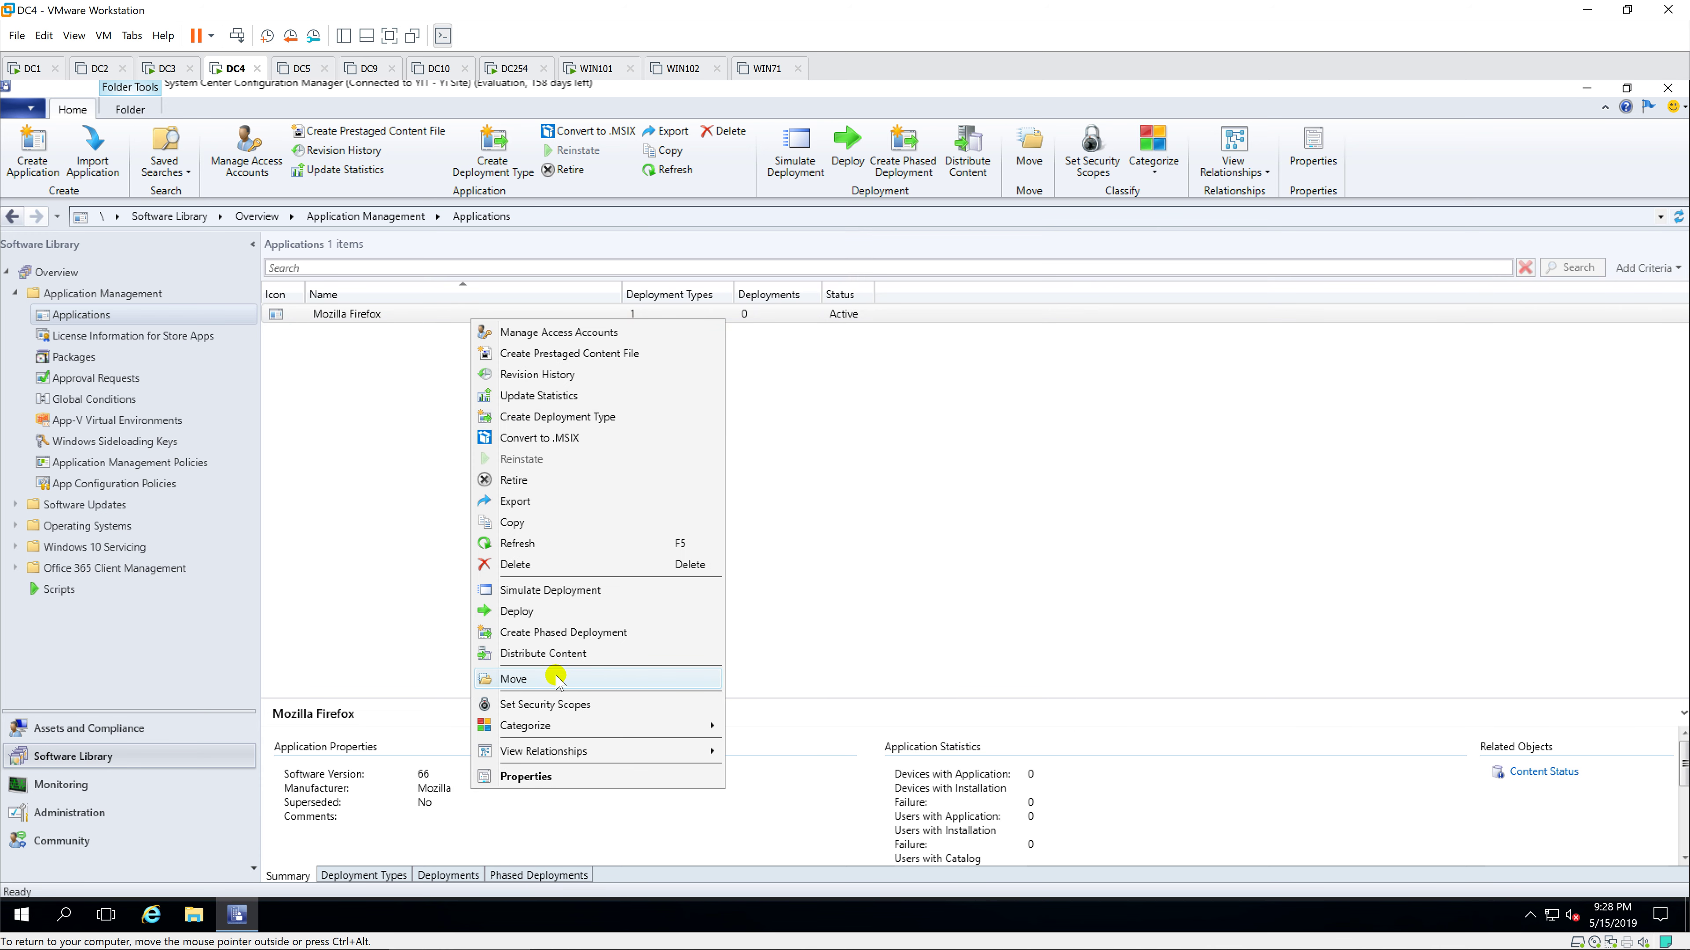
click(553, 613)
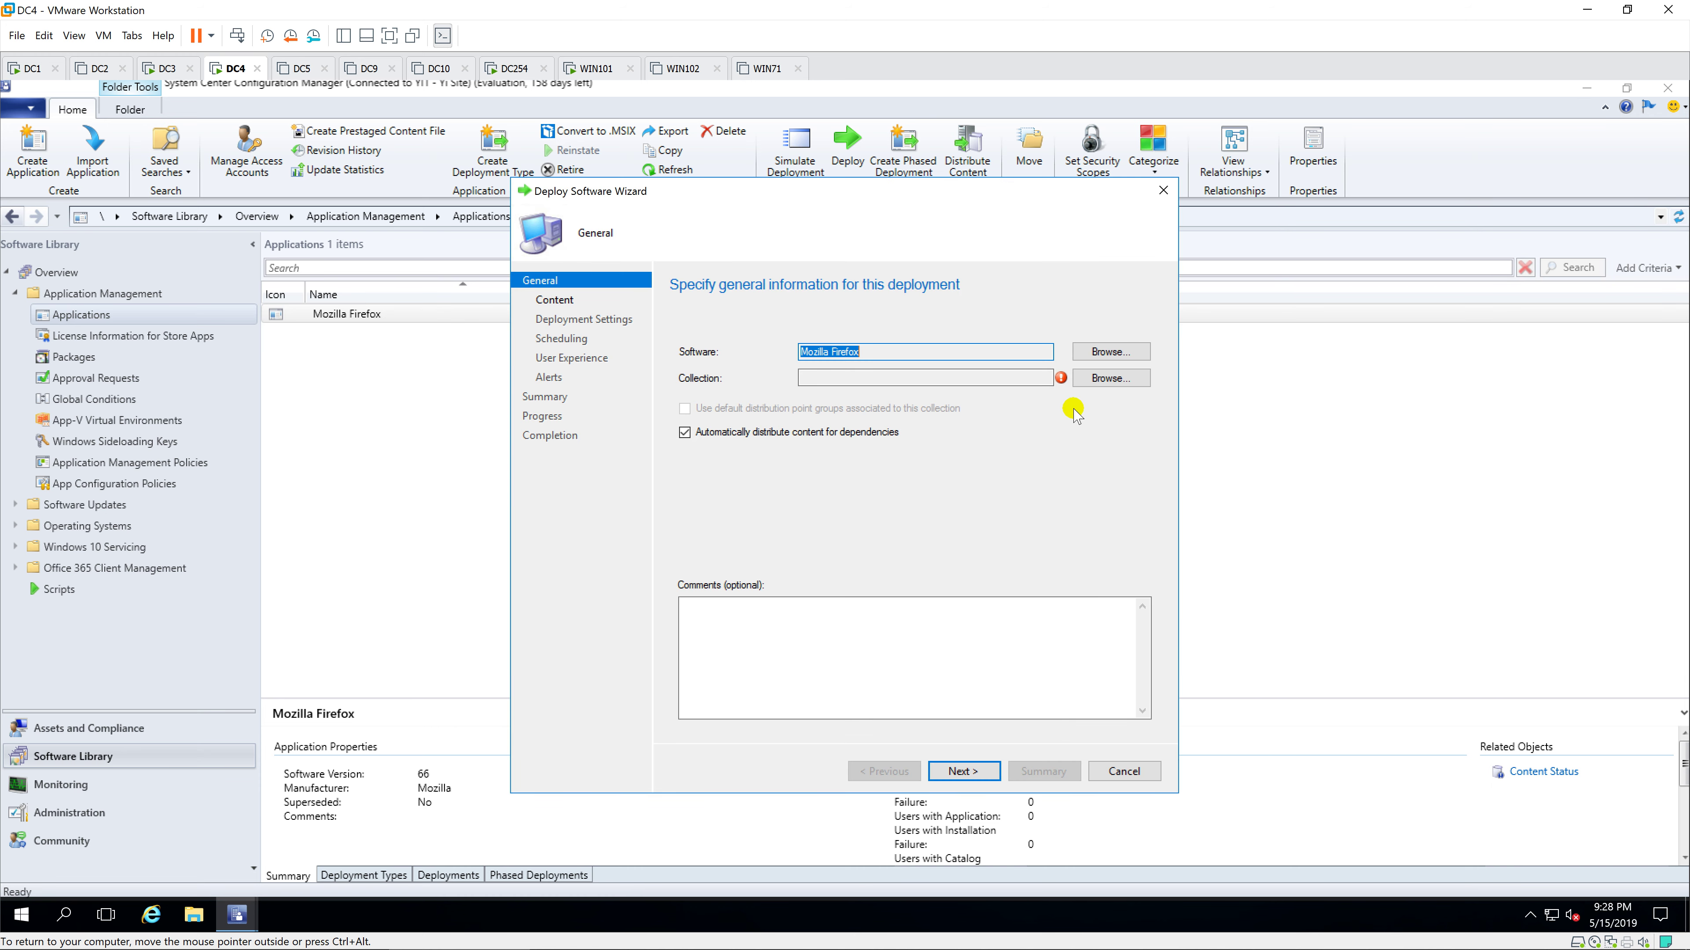
click(1108, 378)
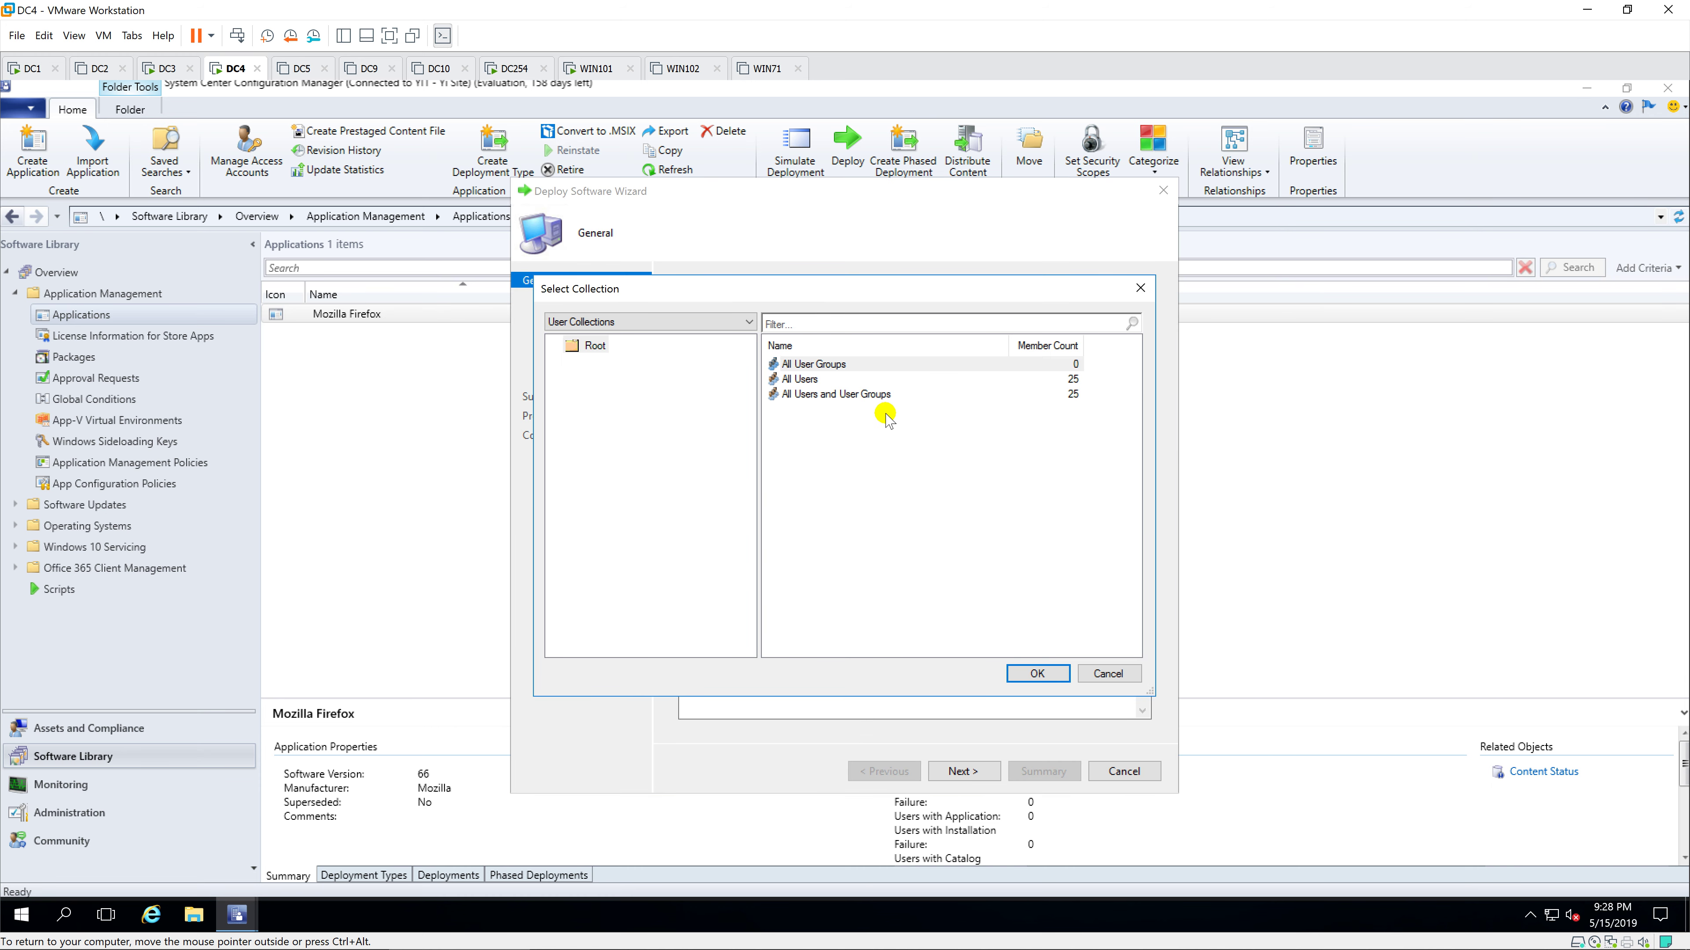
click(808, 379)
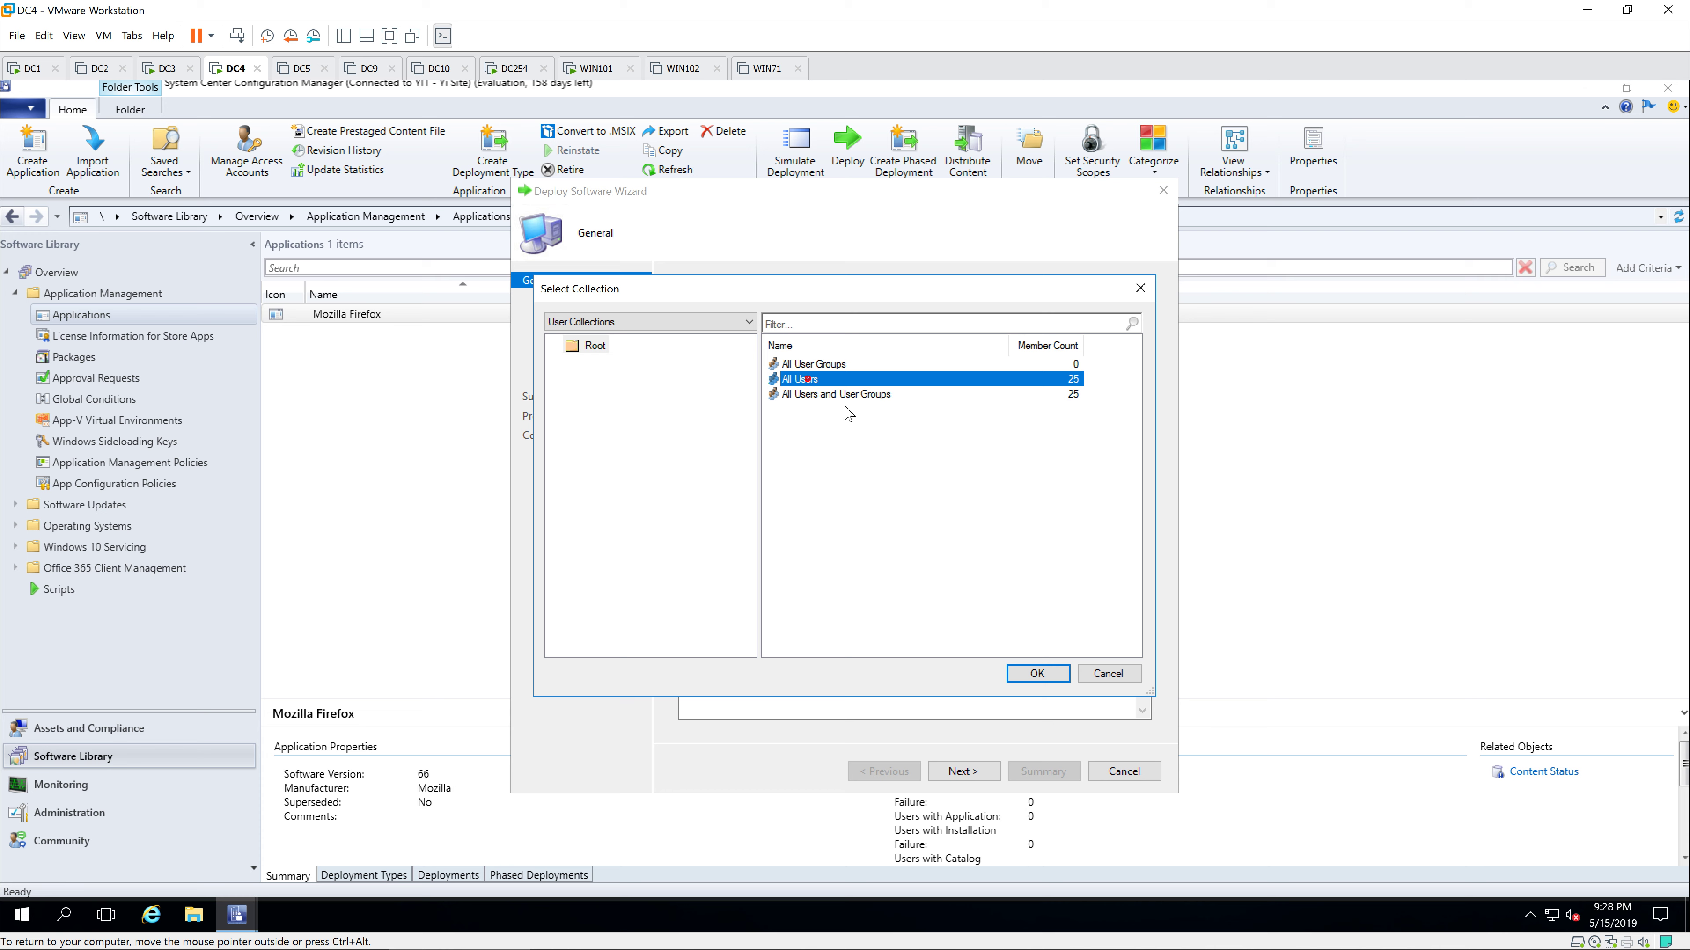
click(1037, 674)
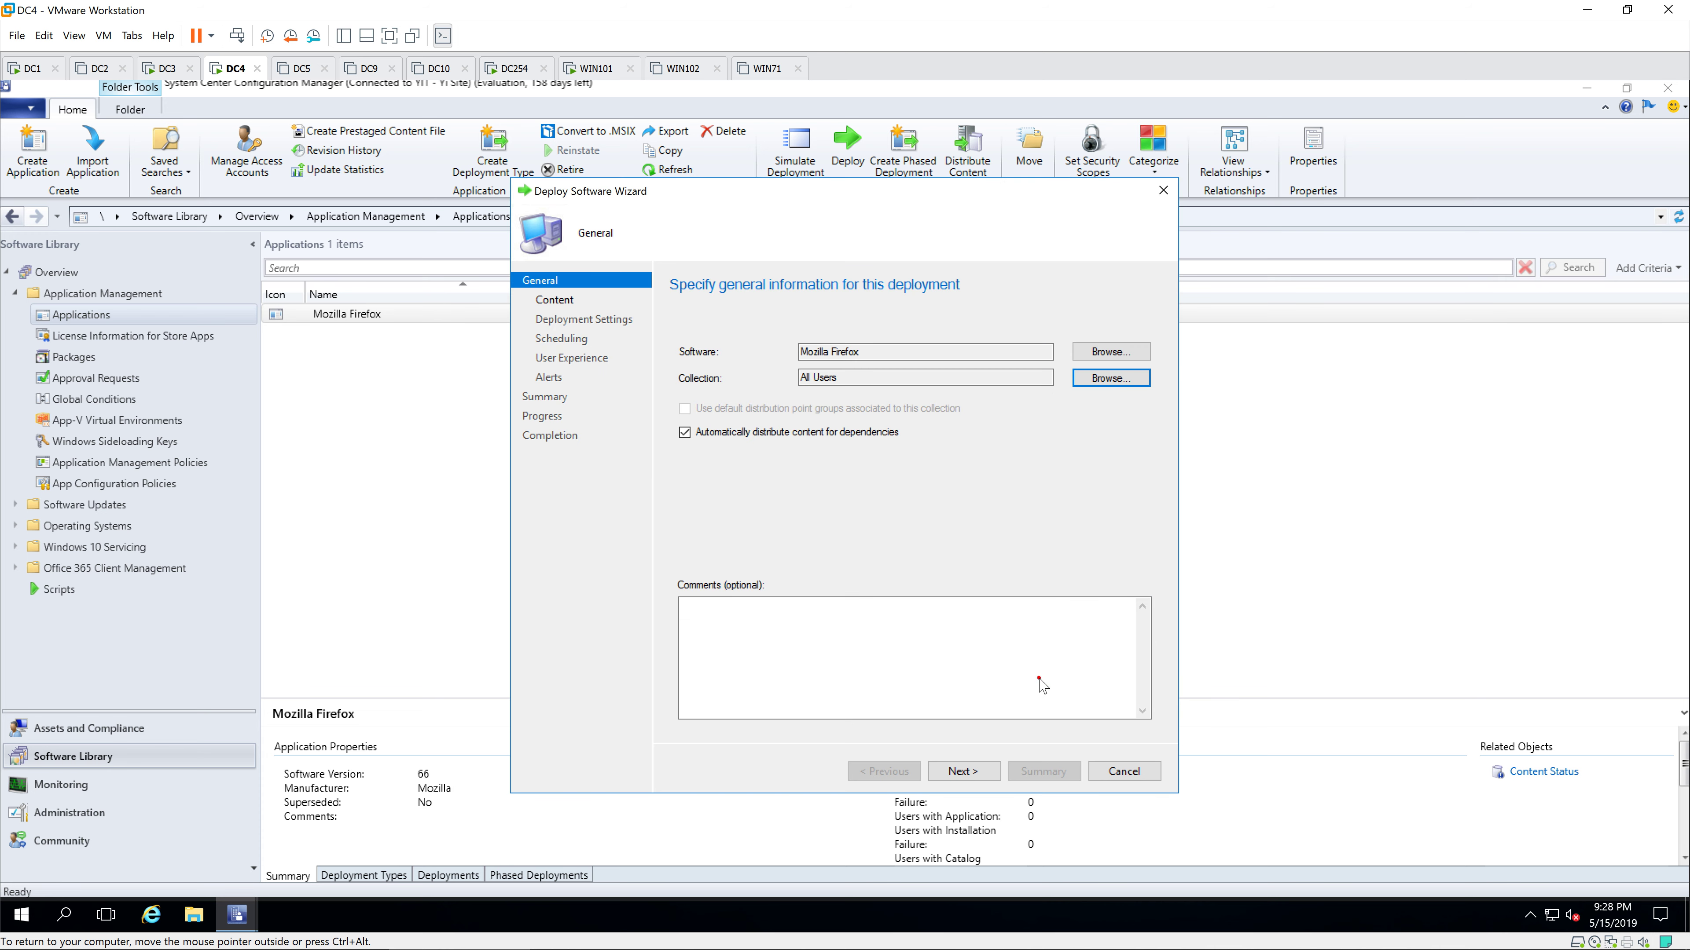
Step: Accept the default settings to create the Available deployment and close the wizard
click(981, 772)
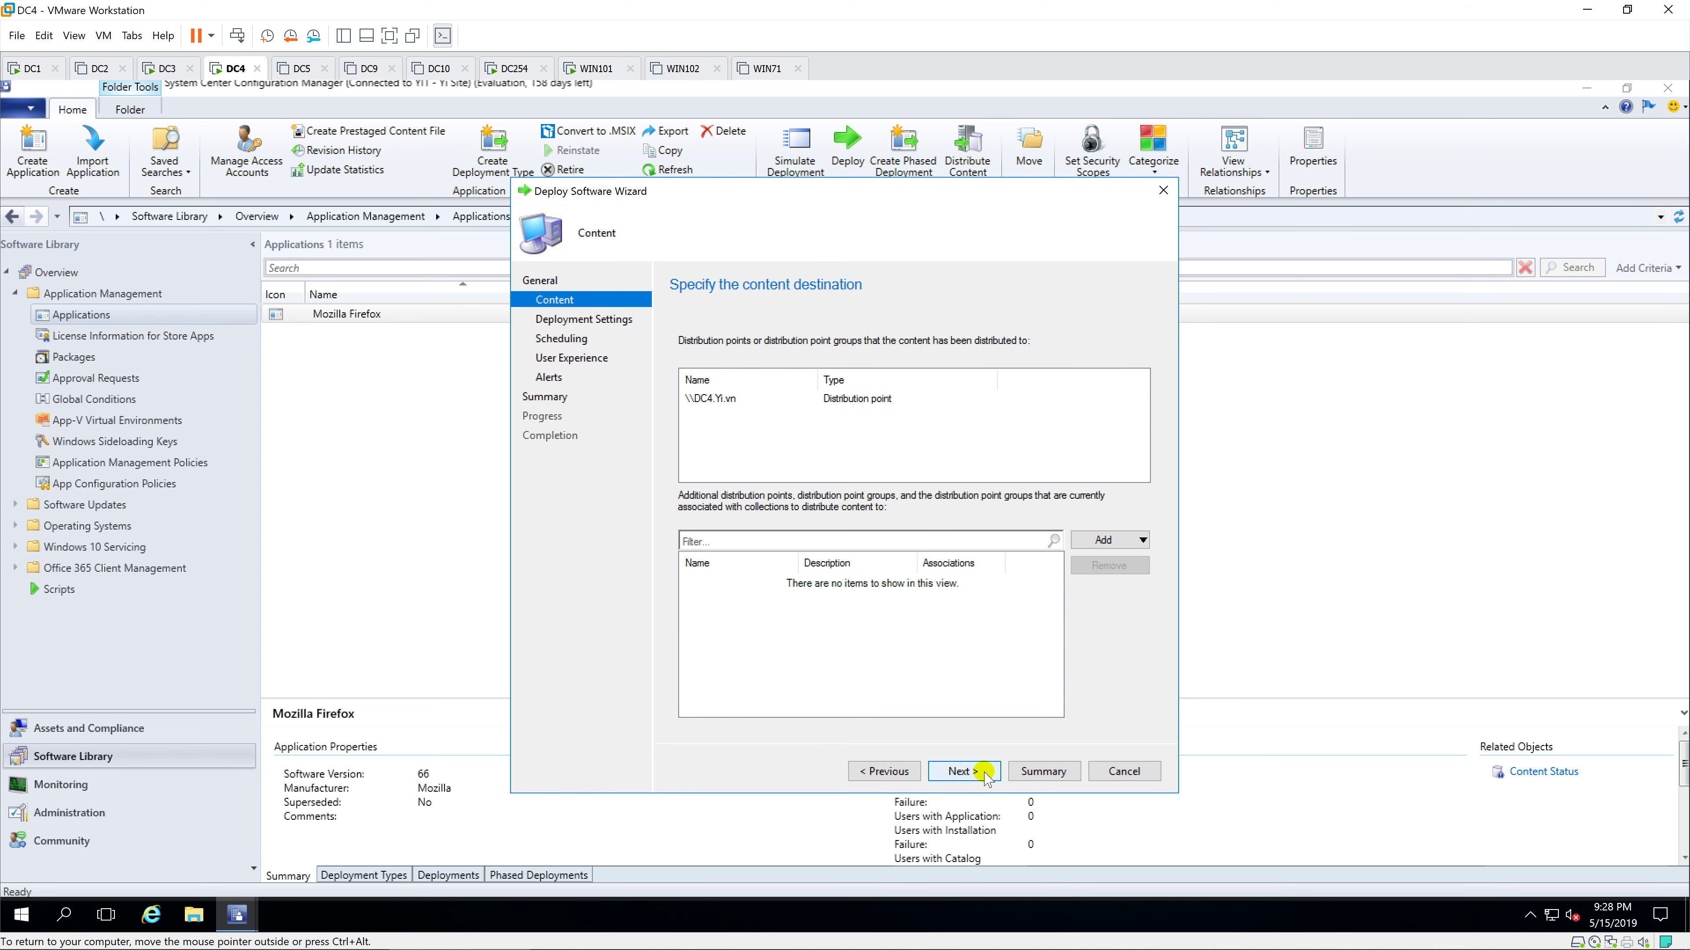
click(982, 772)
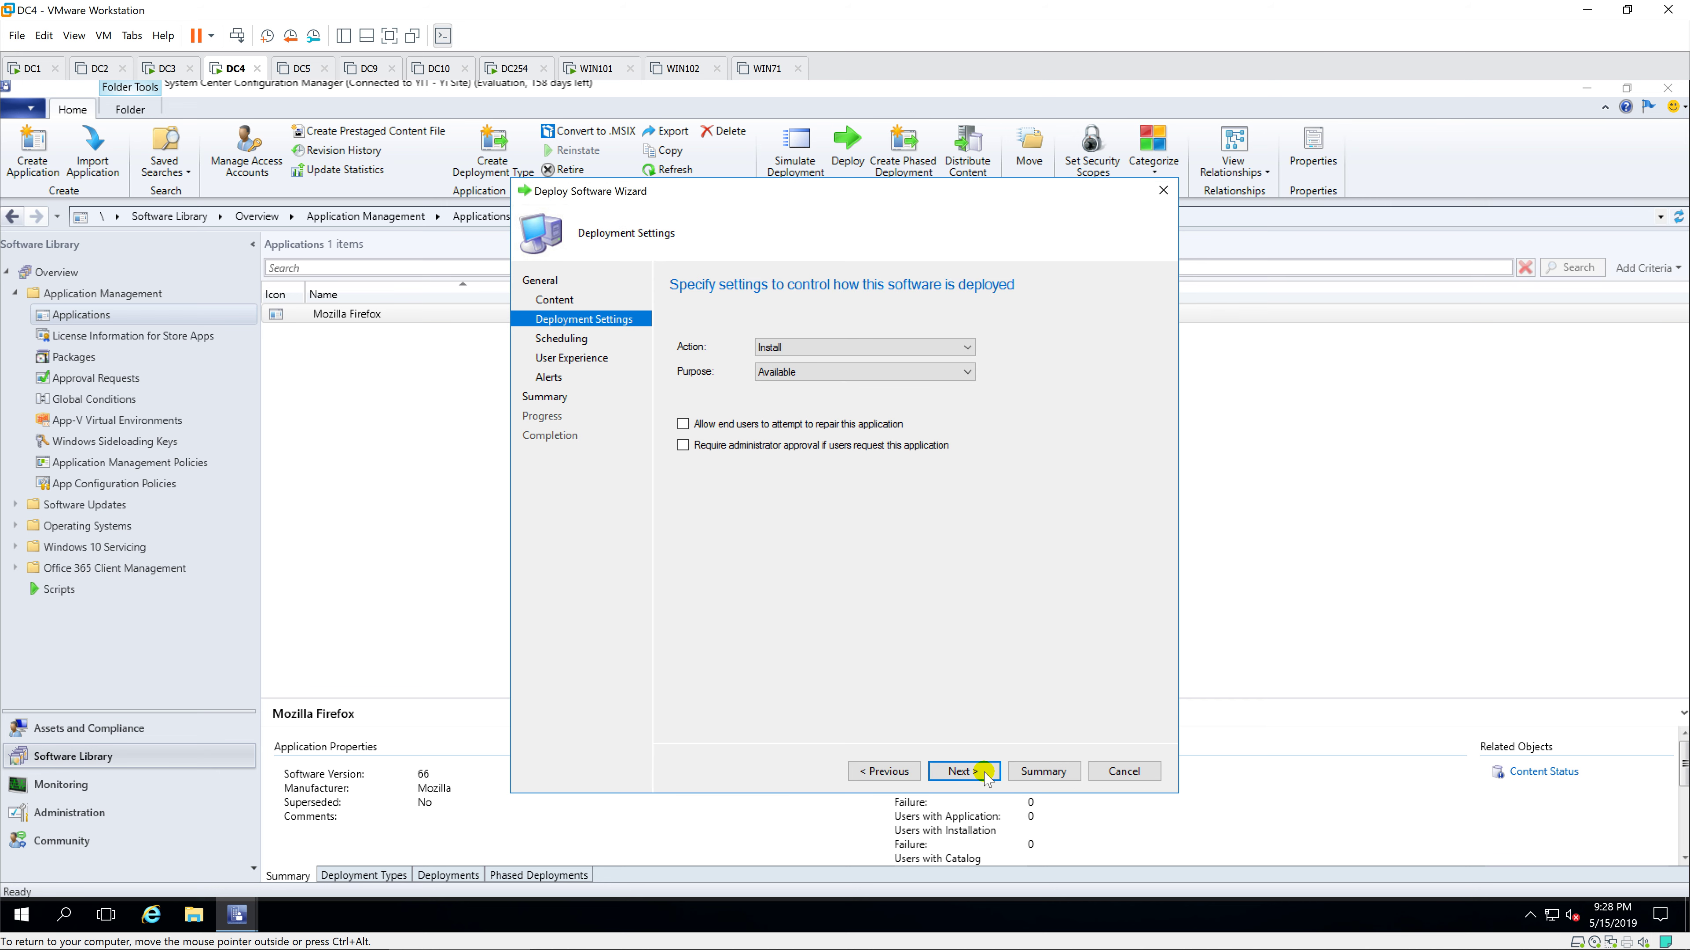
click(983, 773)
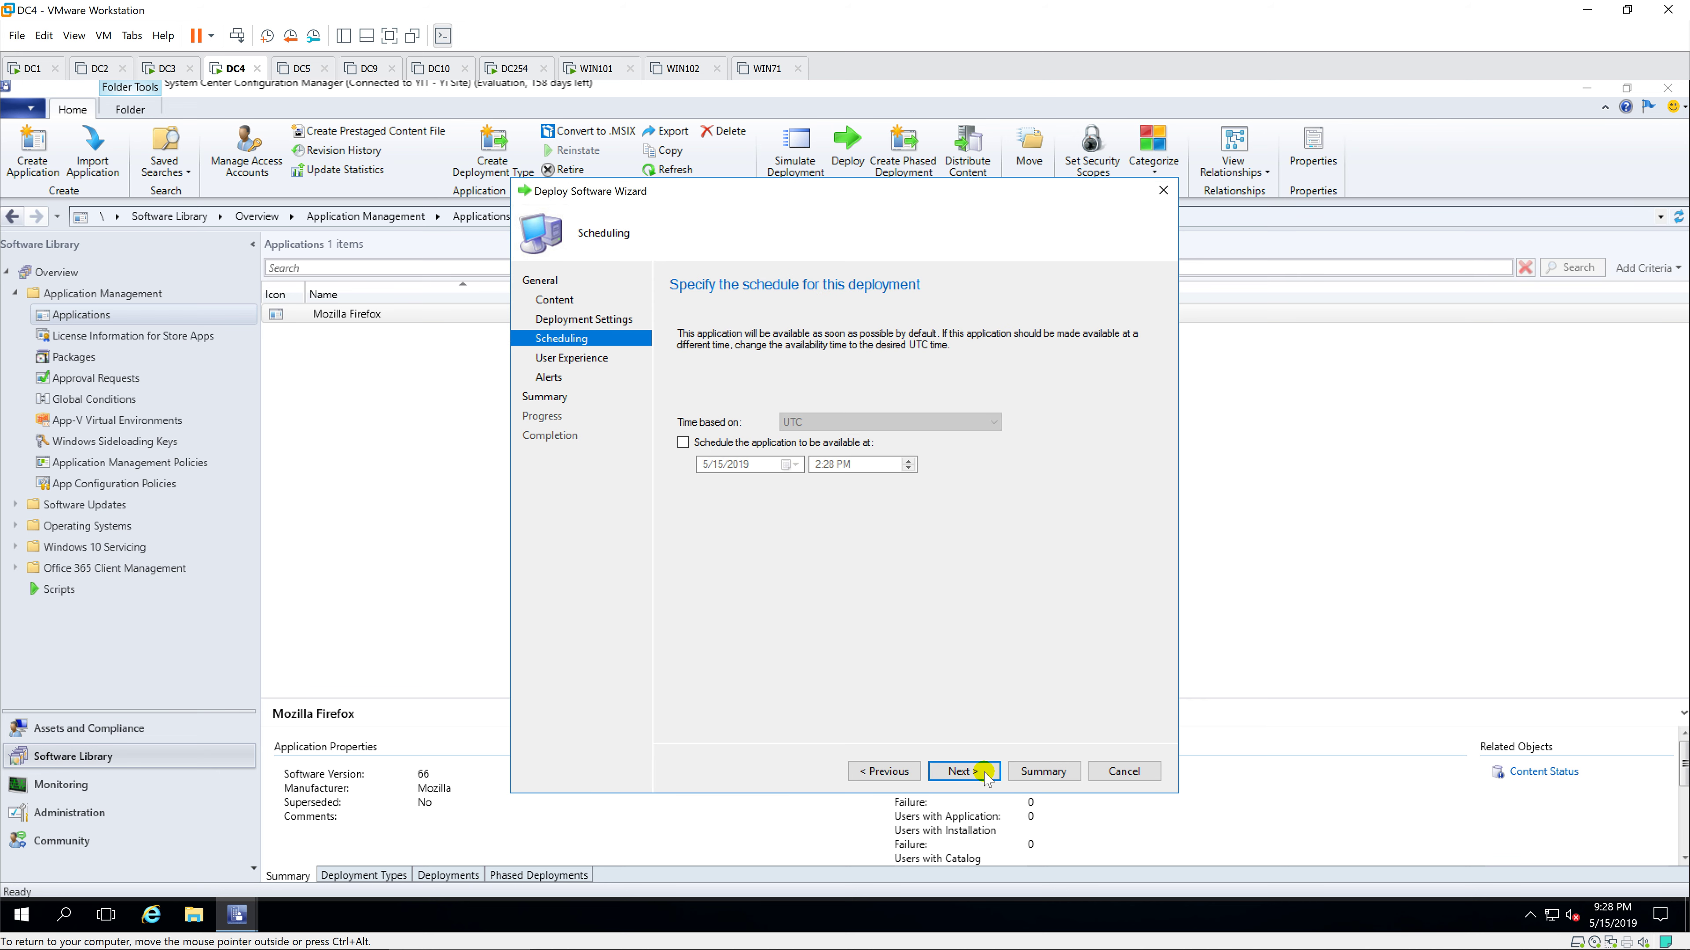
click(983, 772)
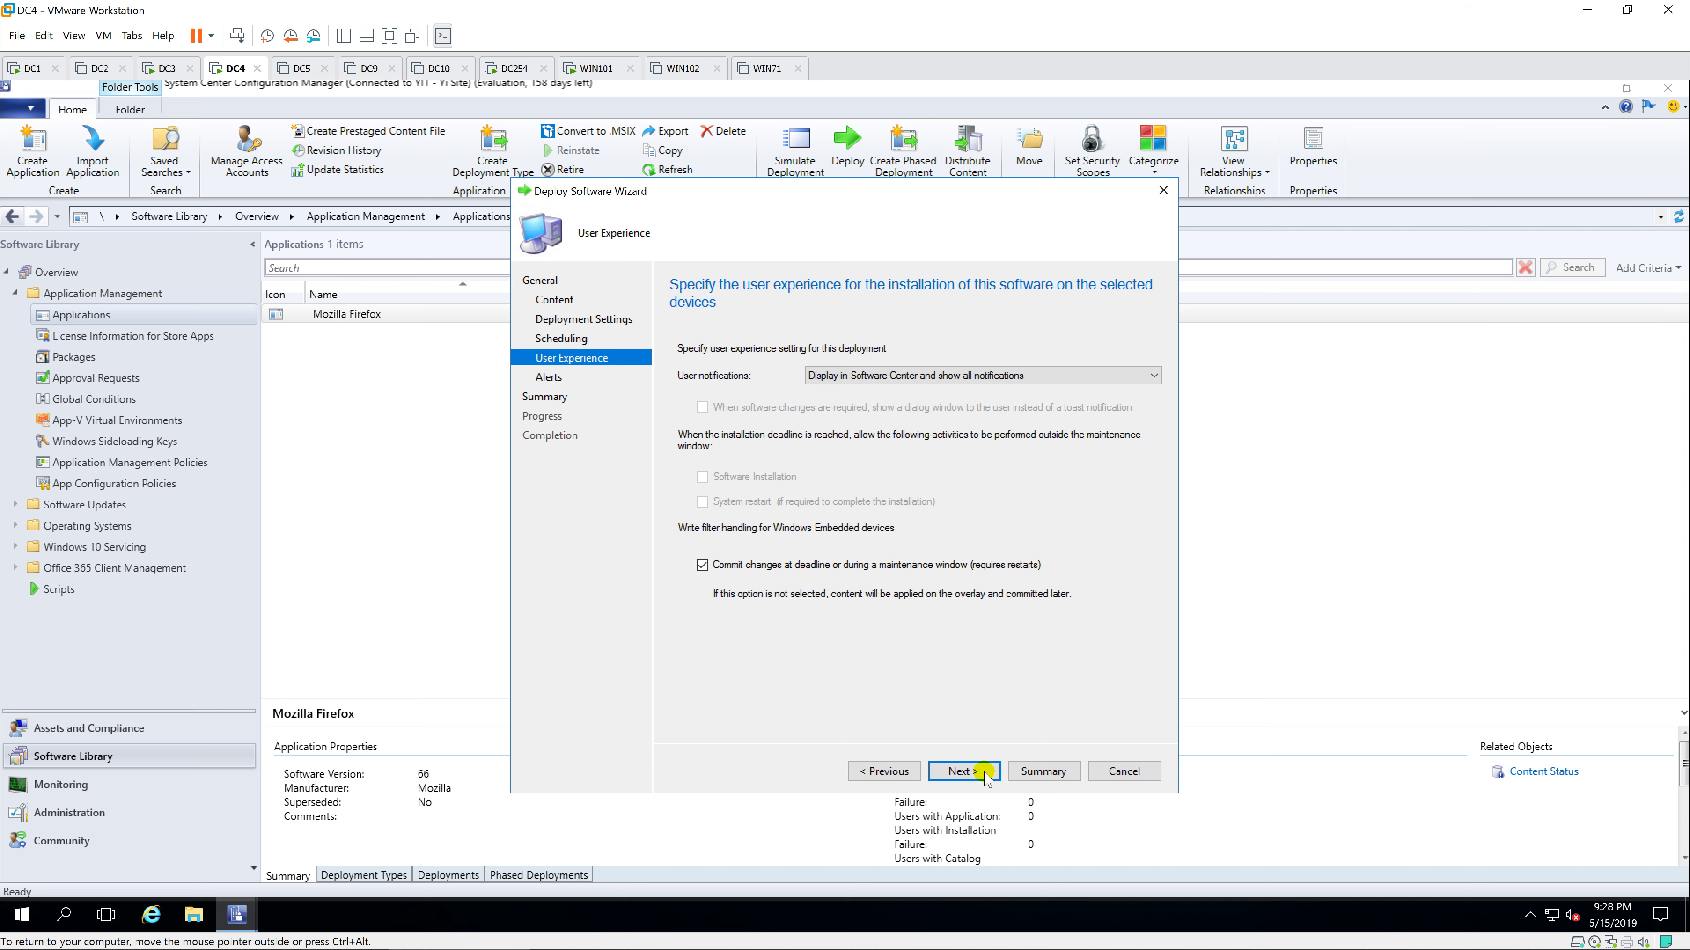
click(983, 772)
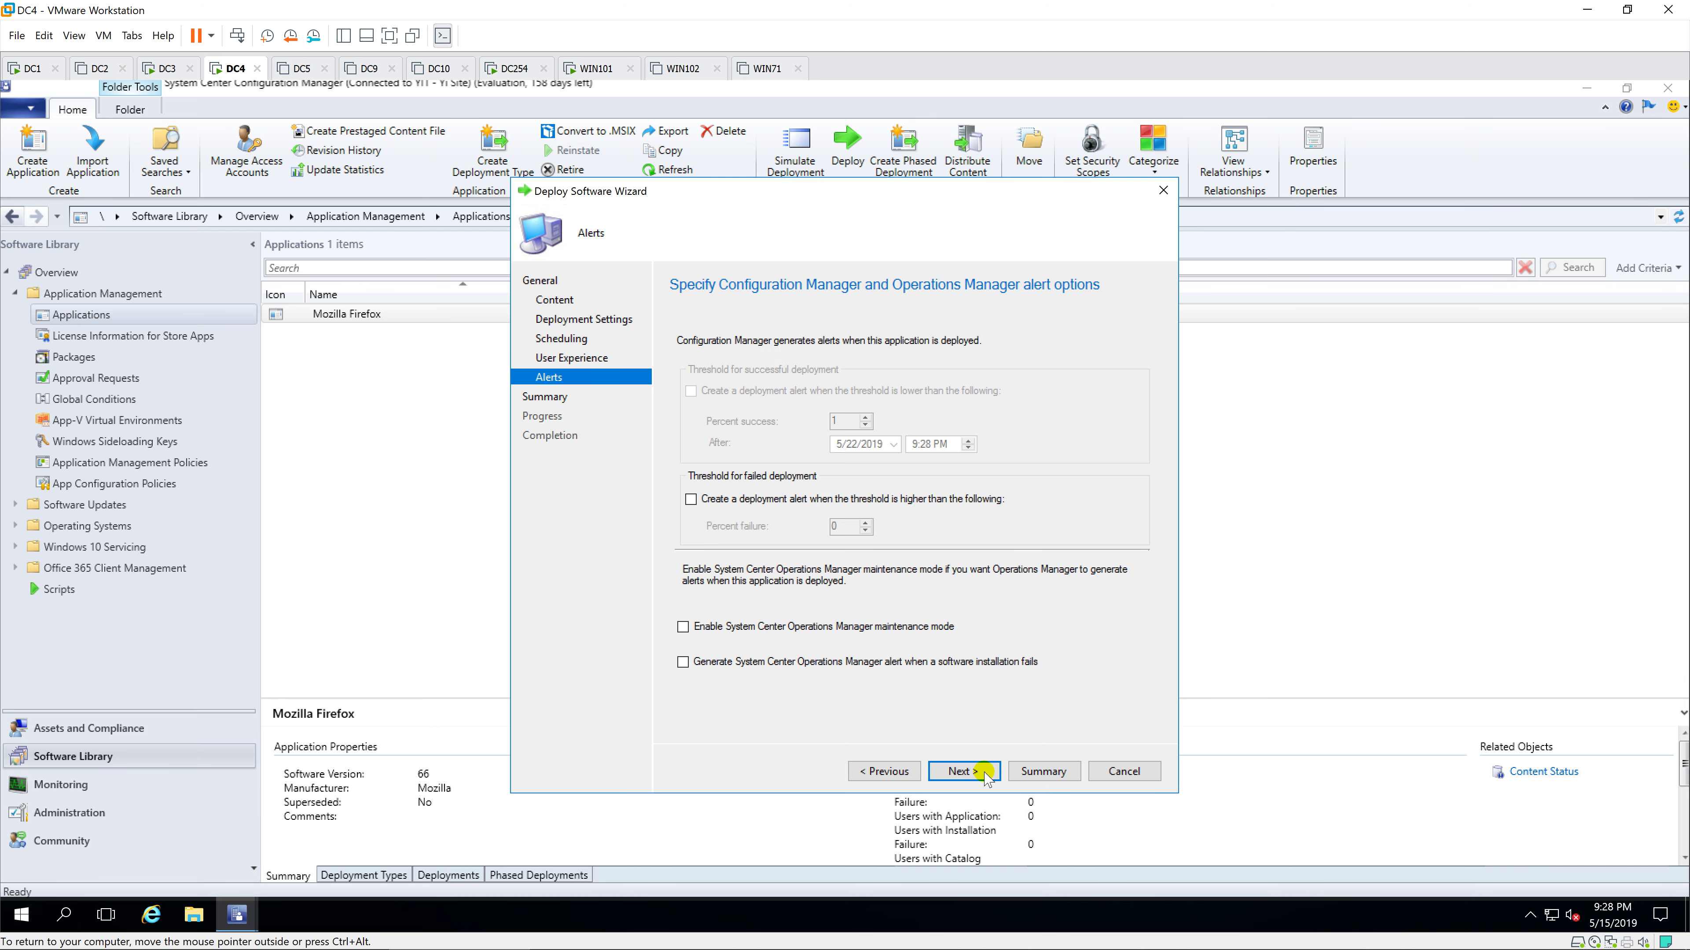
click(983, 772)
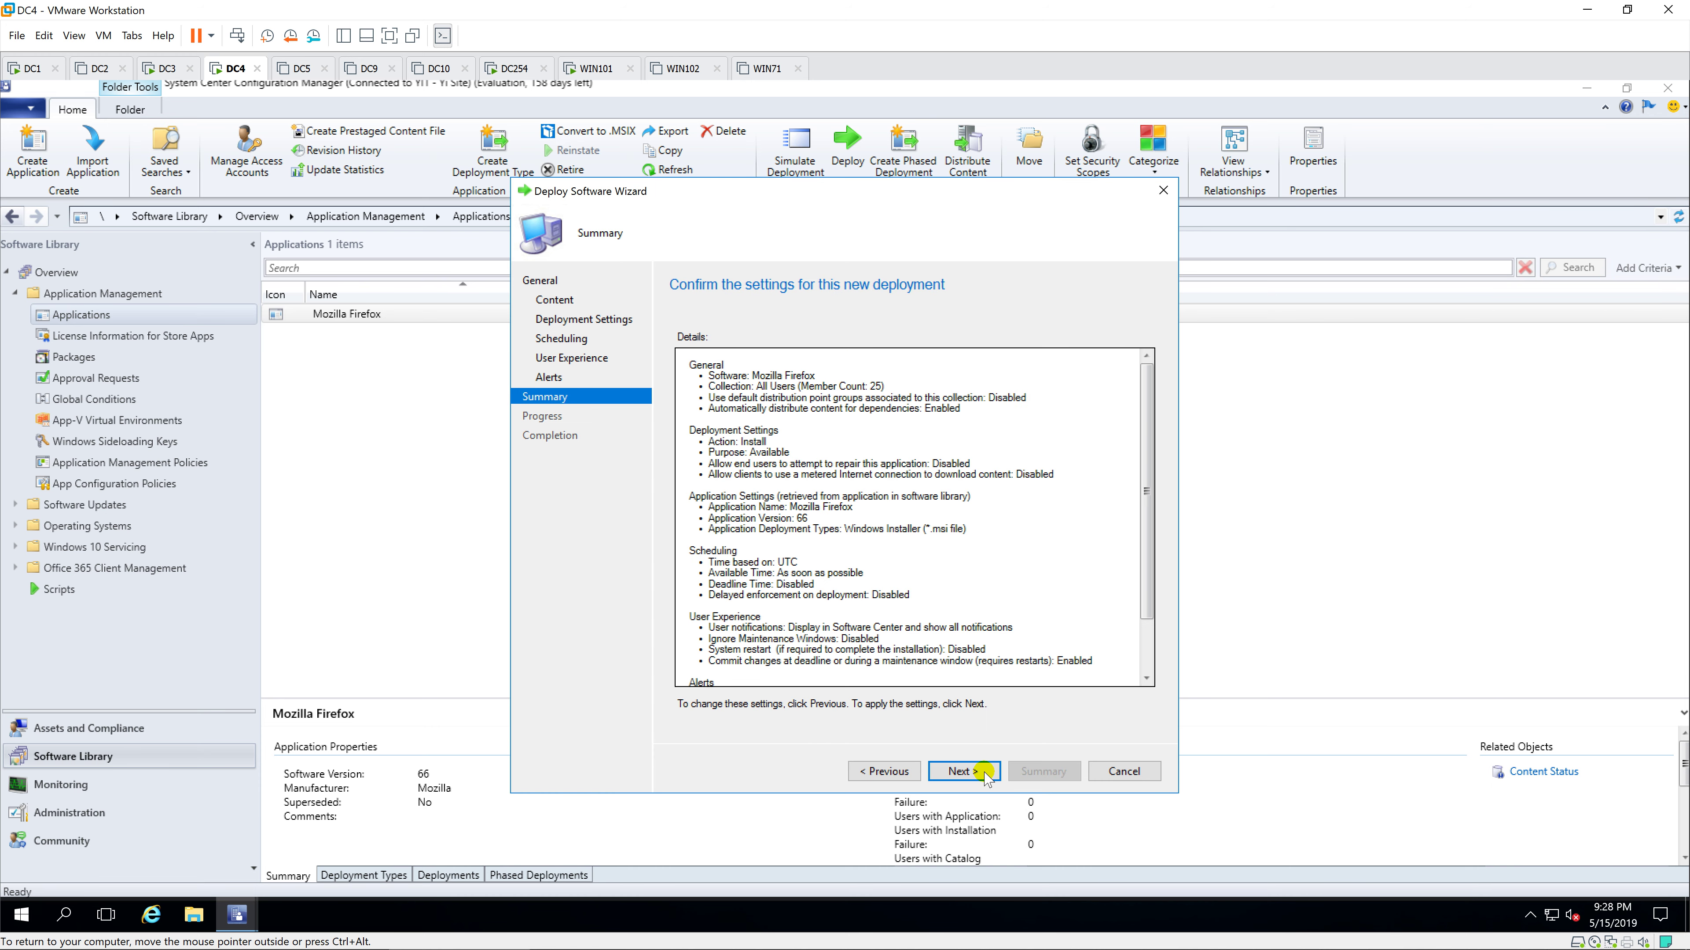
click(983, 773)
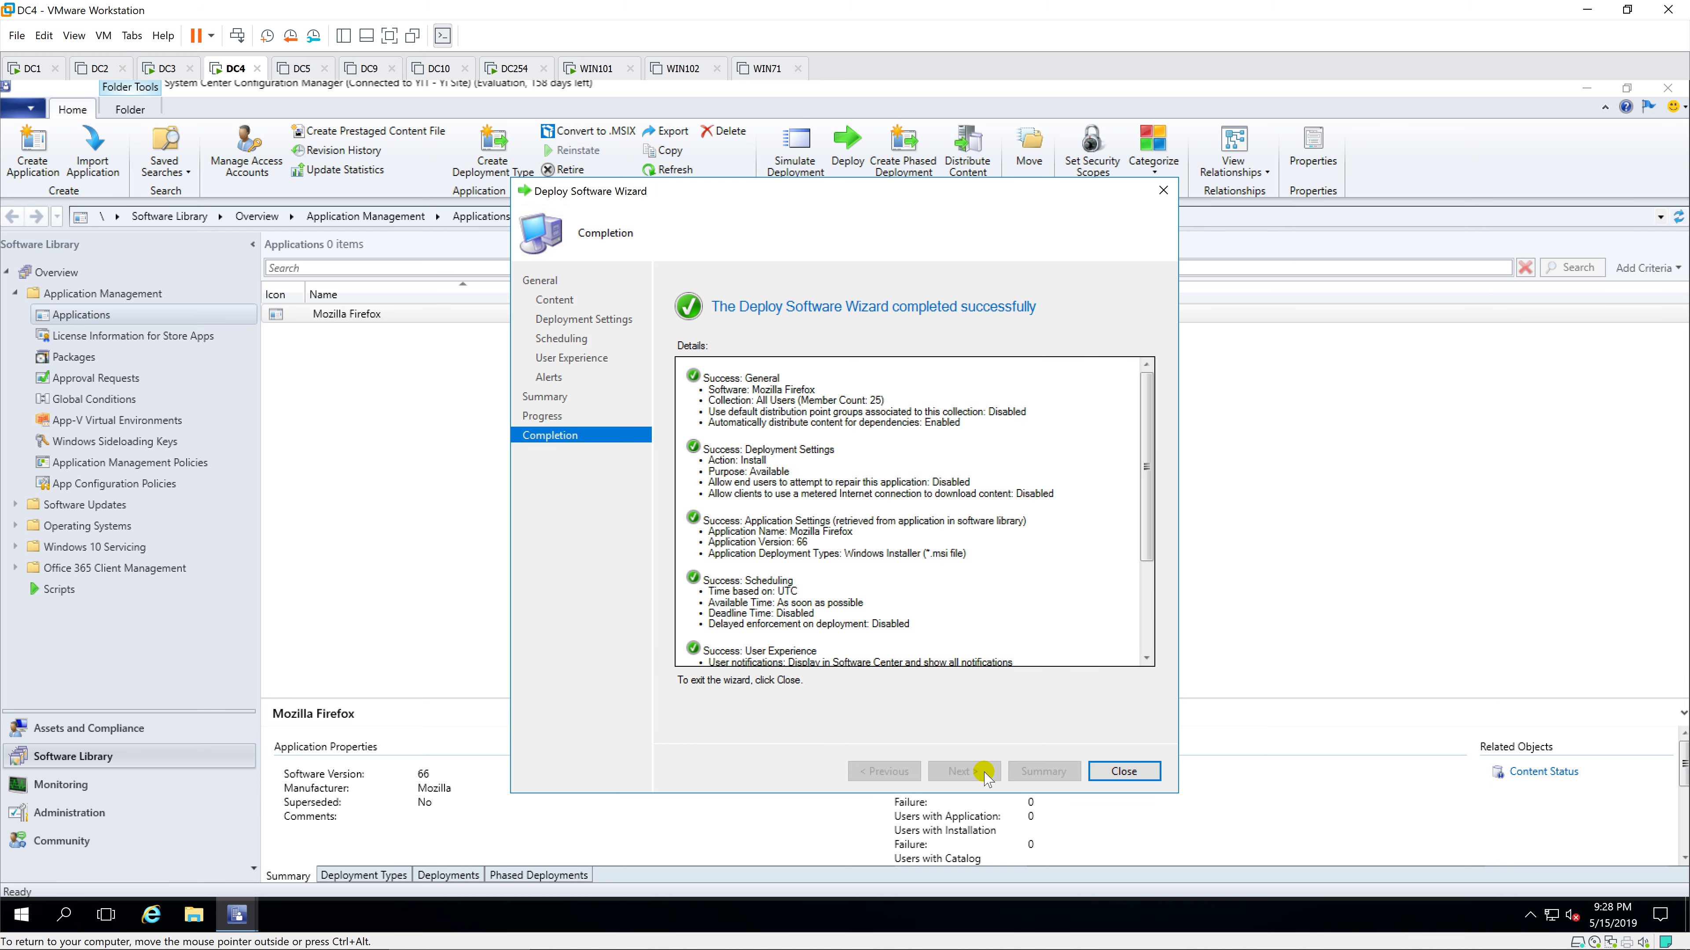
click(1124, 772)
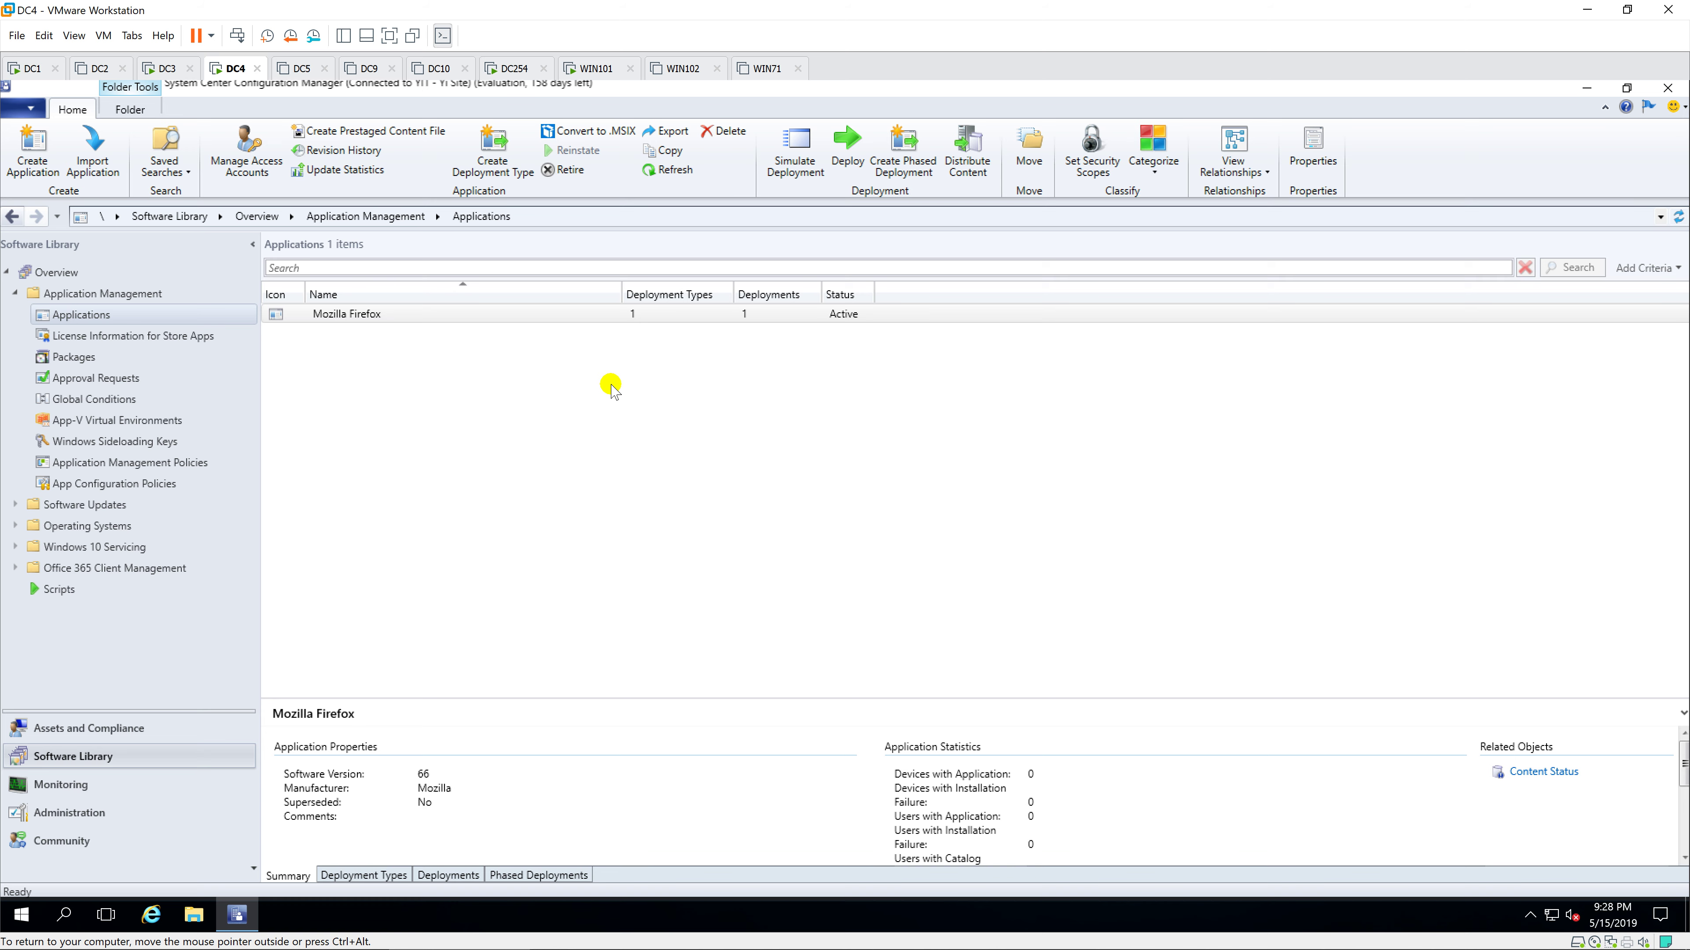
Step: Sign in to the WIN101 client as Administrator with the account password
click(605, 71)
click(703, 393)
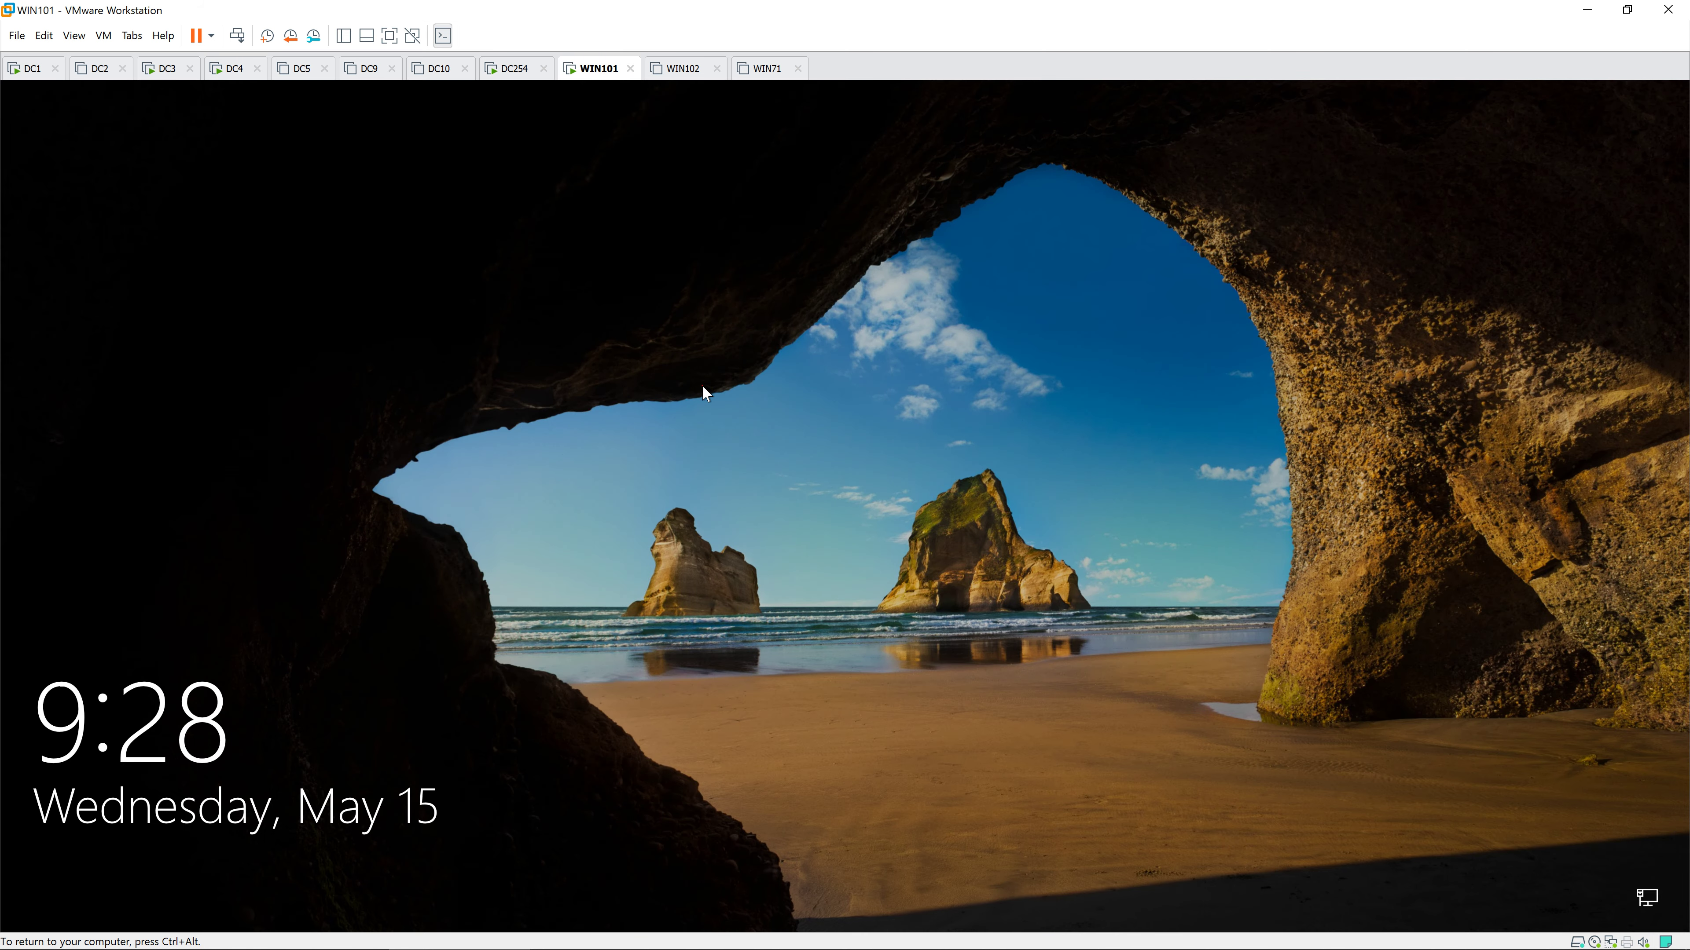
text(Pa$$w0rd)
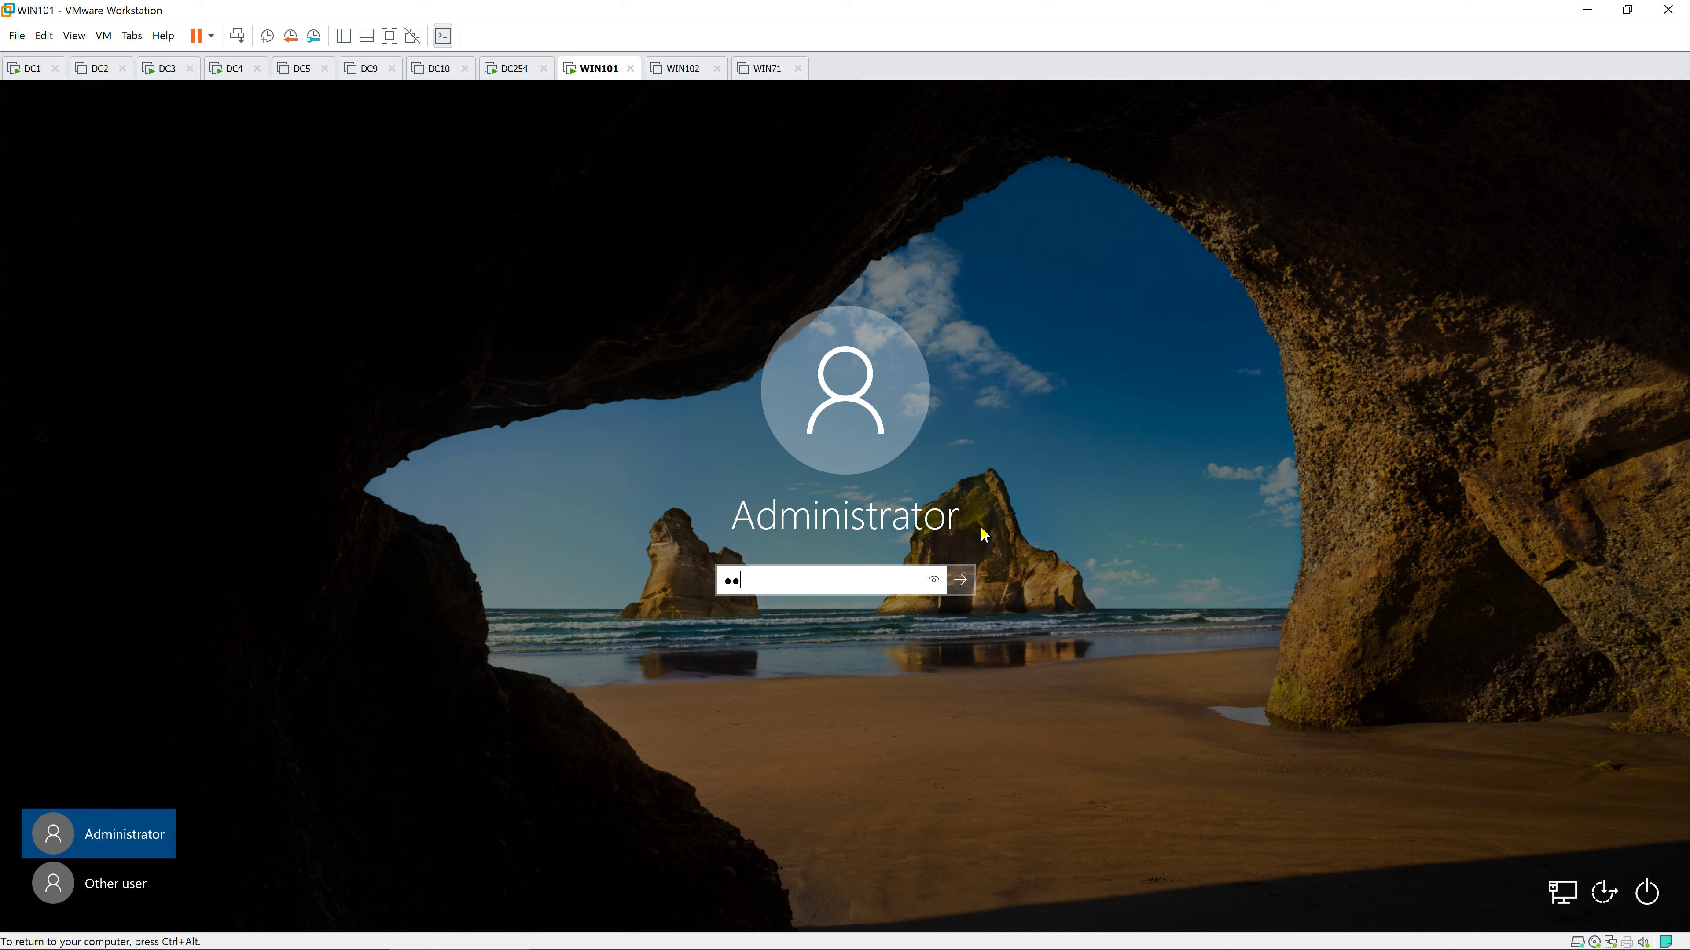
key(Return)
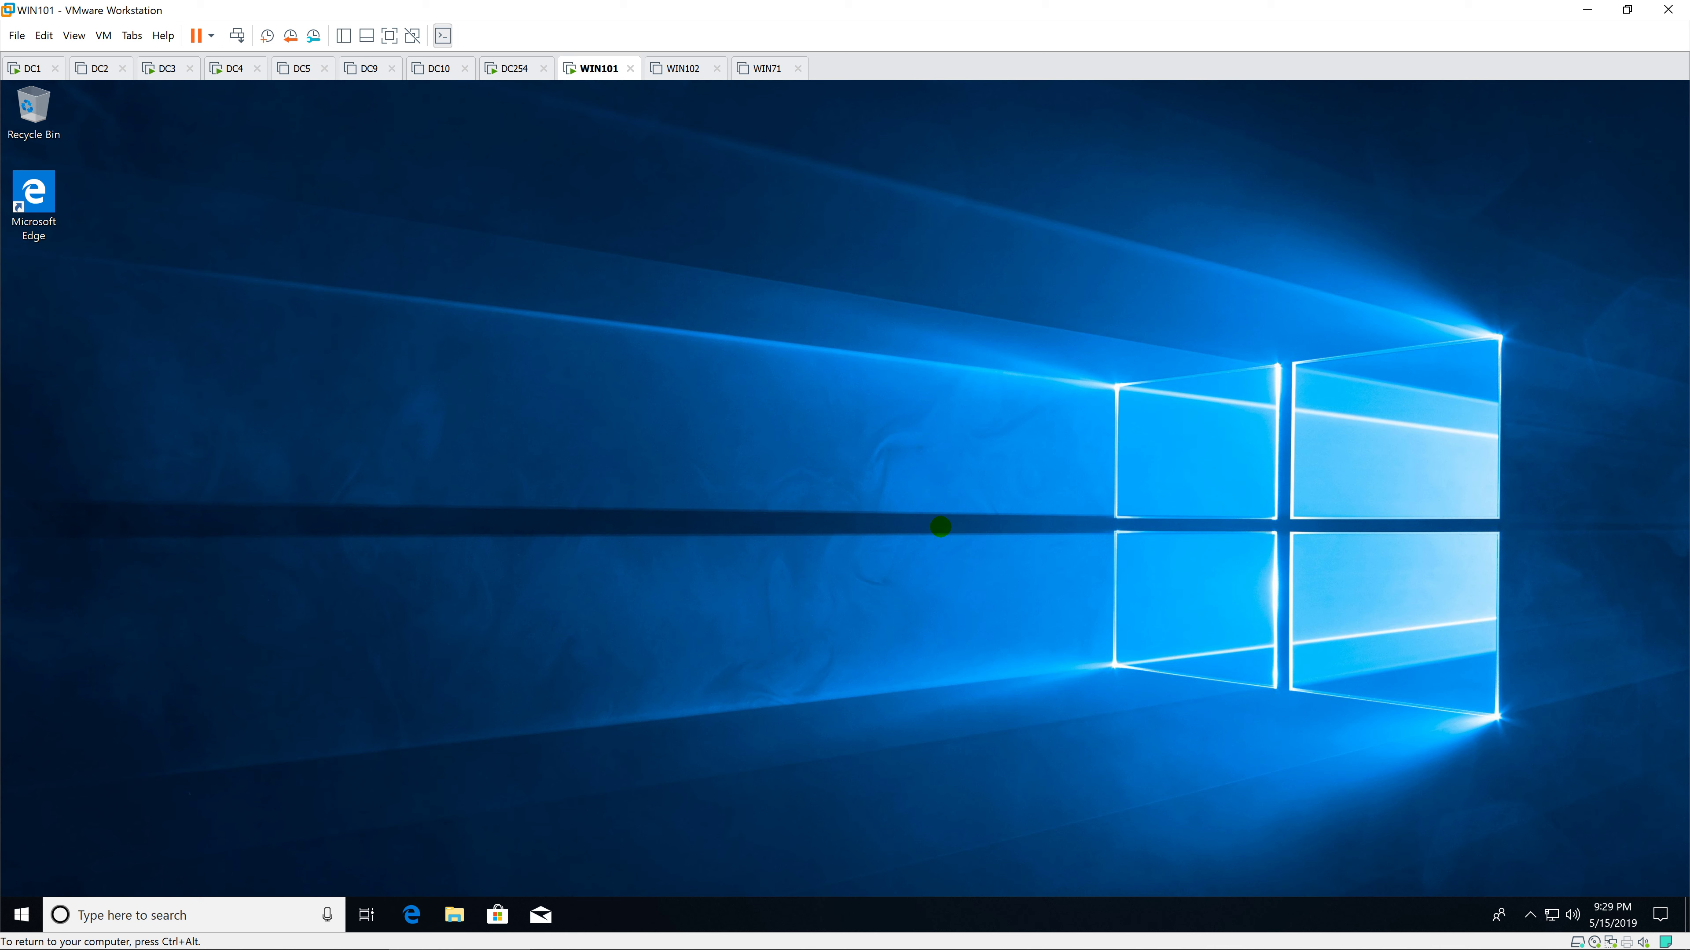
Step: Open Task Manager on WIN101, check the 2.0 GB memory graph, then show the Details list
right_click(1057, 910)
click(1160, 820)
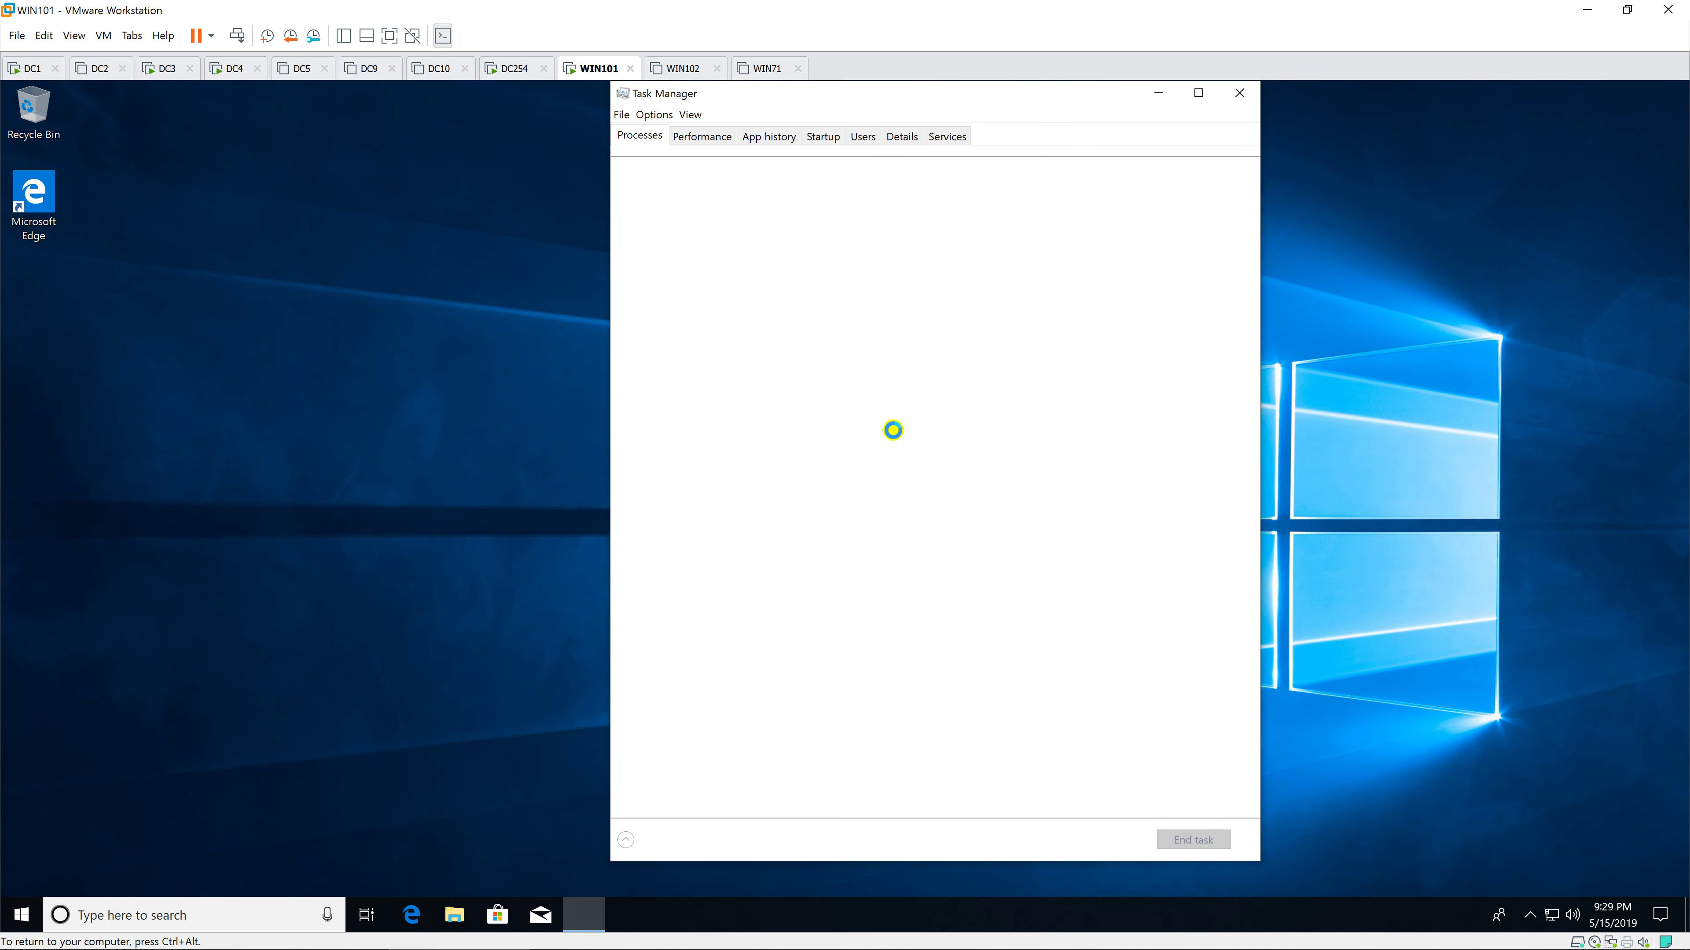
click(715, 136)
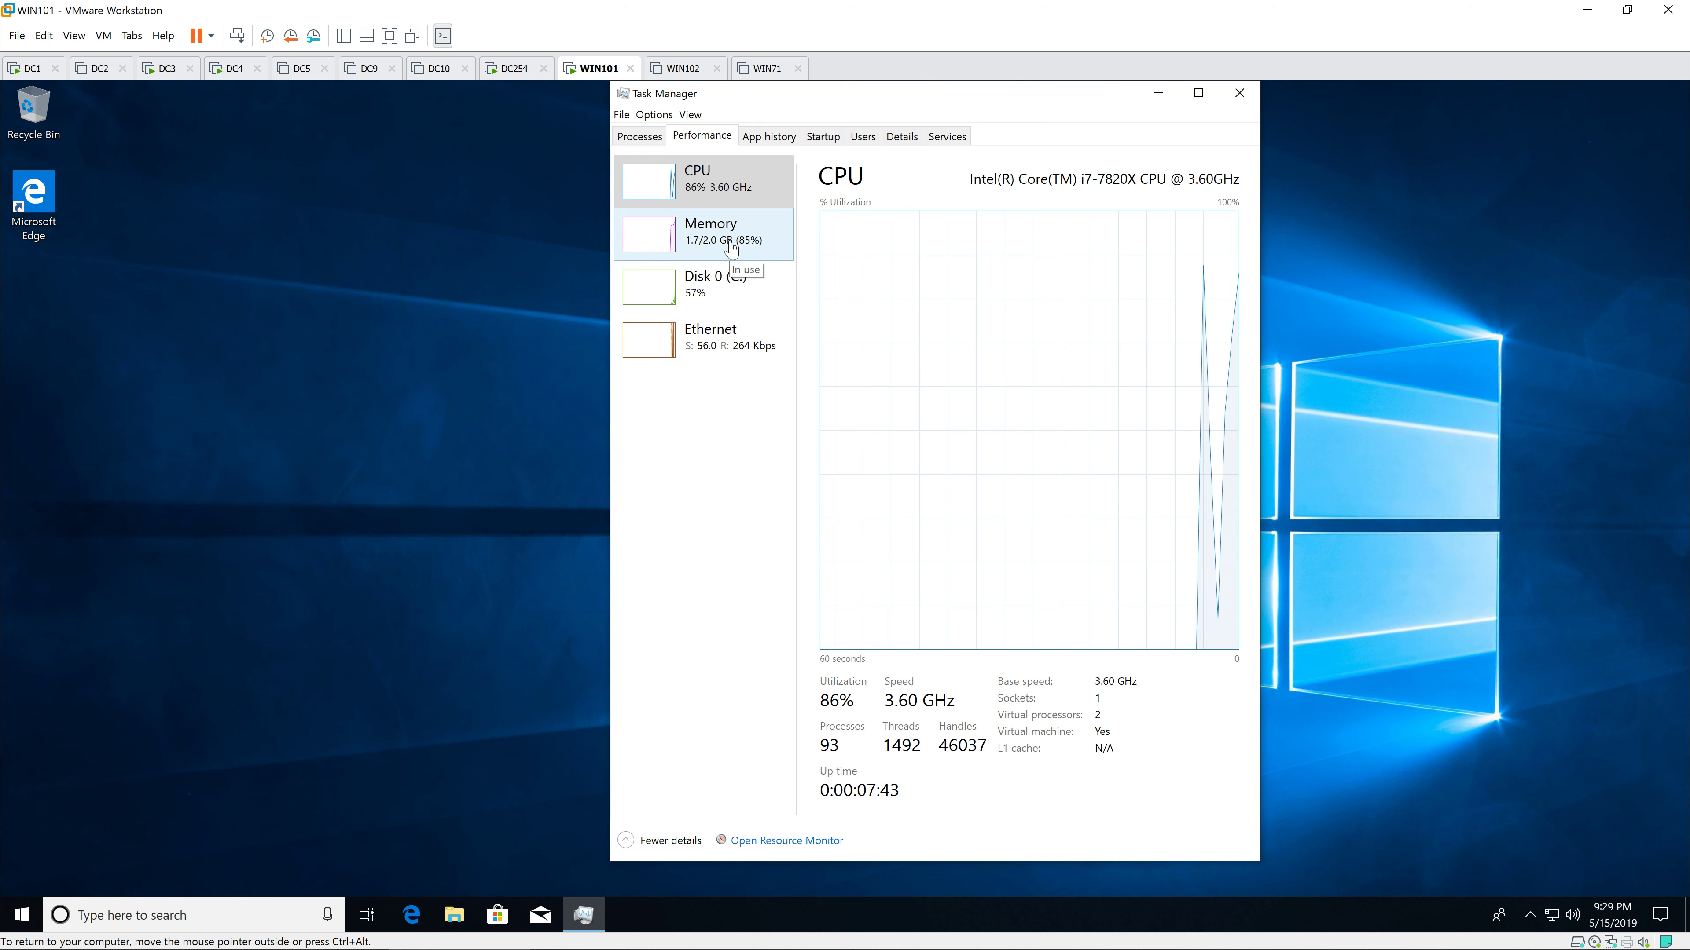
click(731, 248)
drag(959, 97, 1315, 114)
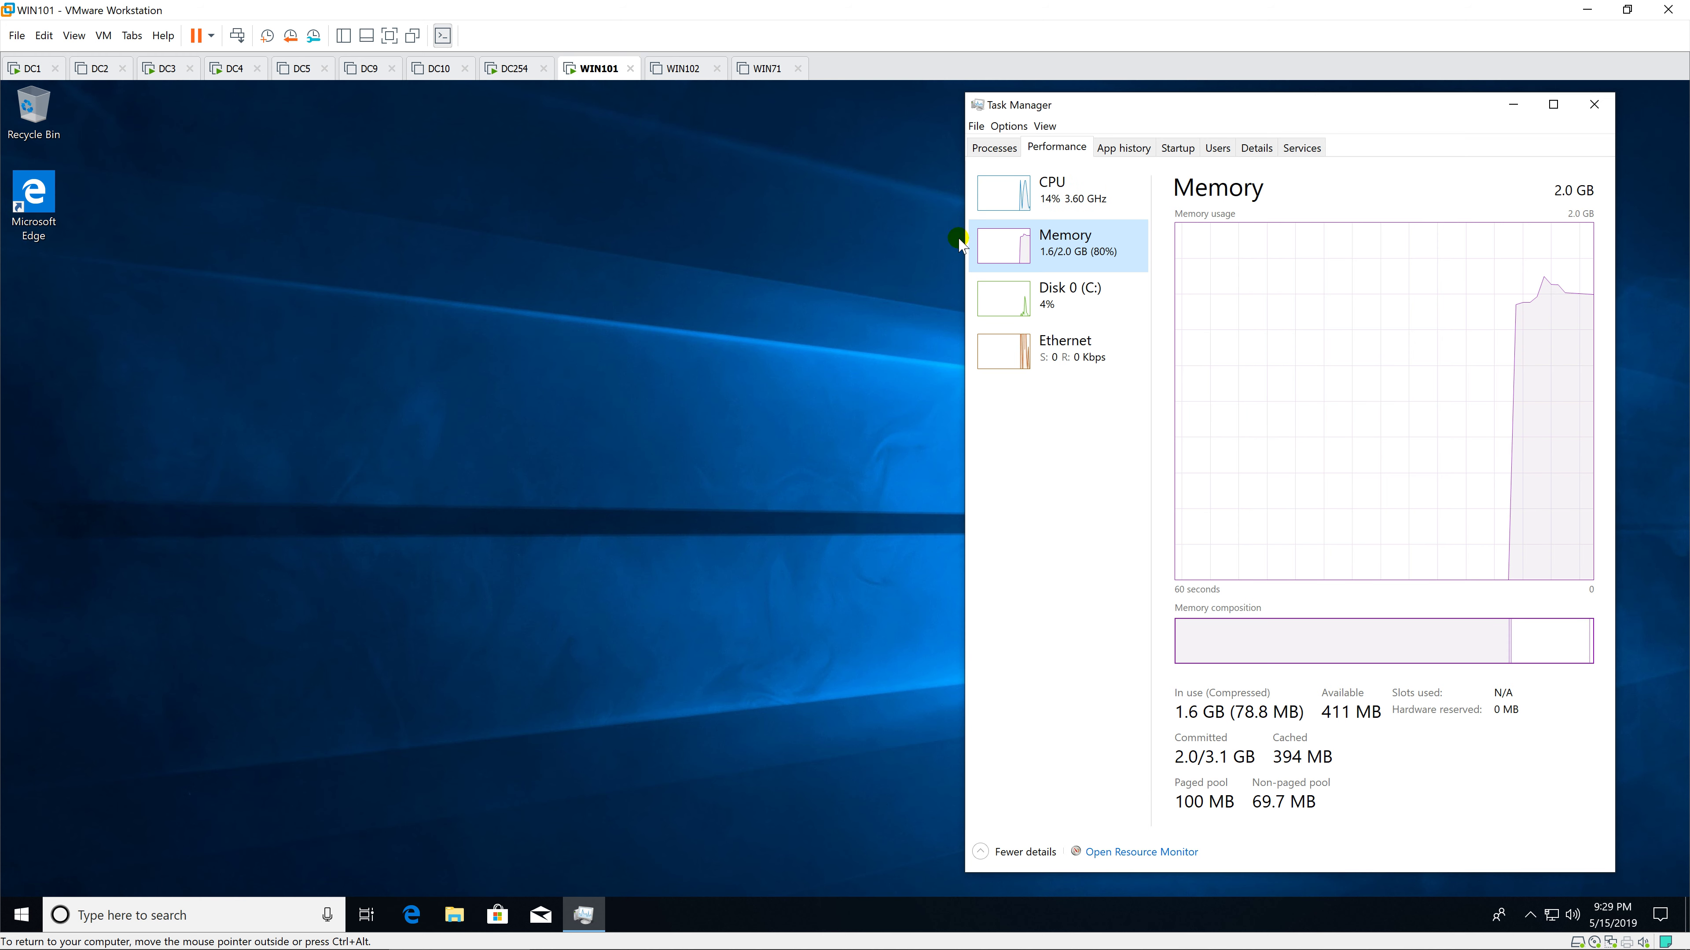
click(1253, 148)
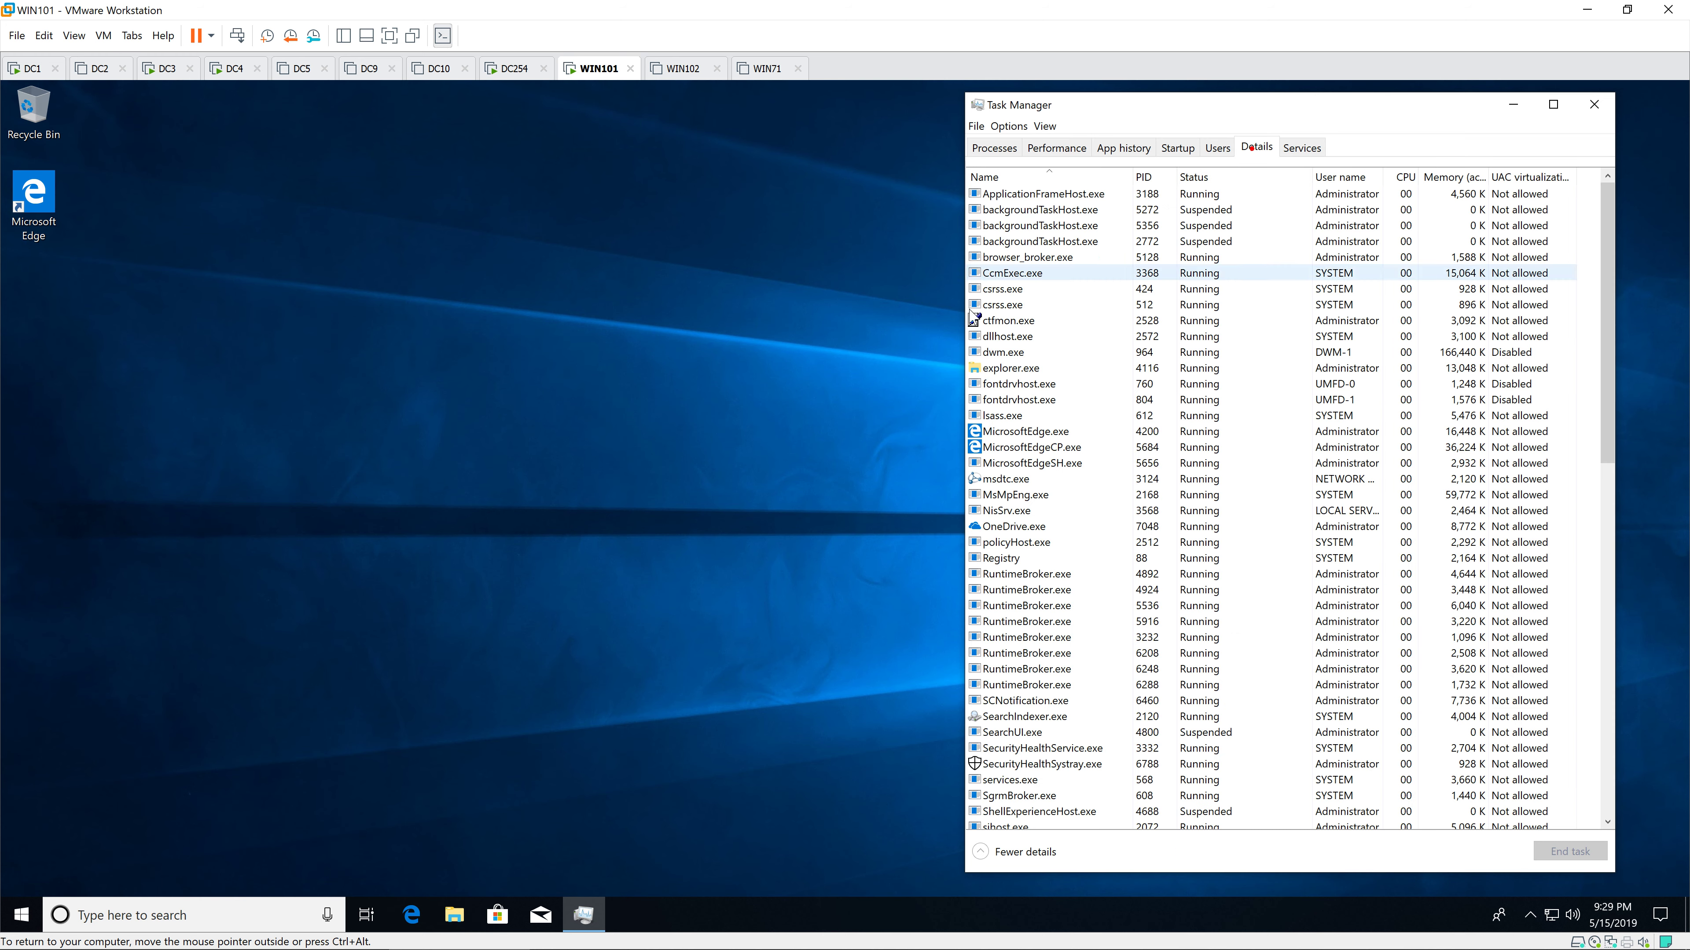
Step: Open Software Center via the 'softw' search and request installation of Mozilla Firefox
click(24, 916)
text(so)
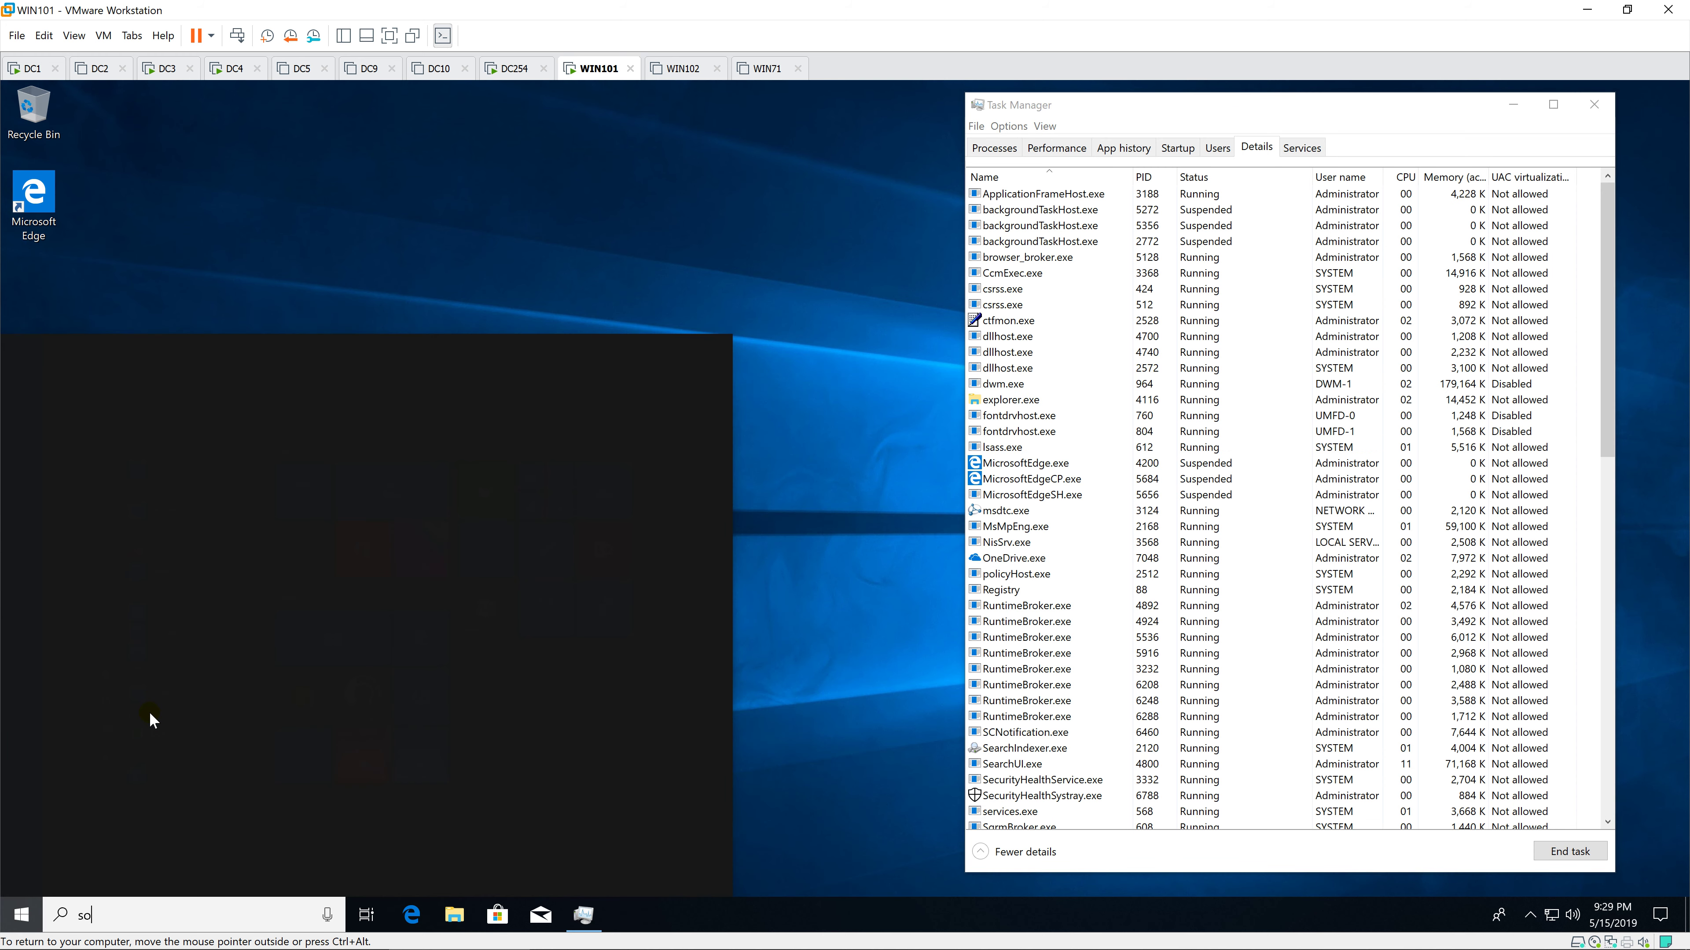
text(ftw)
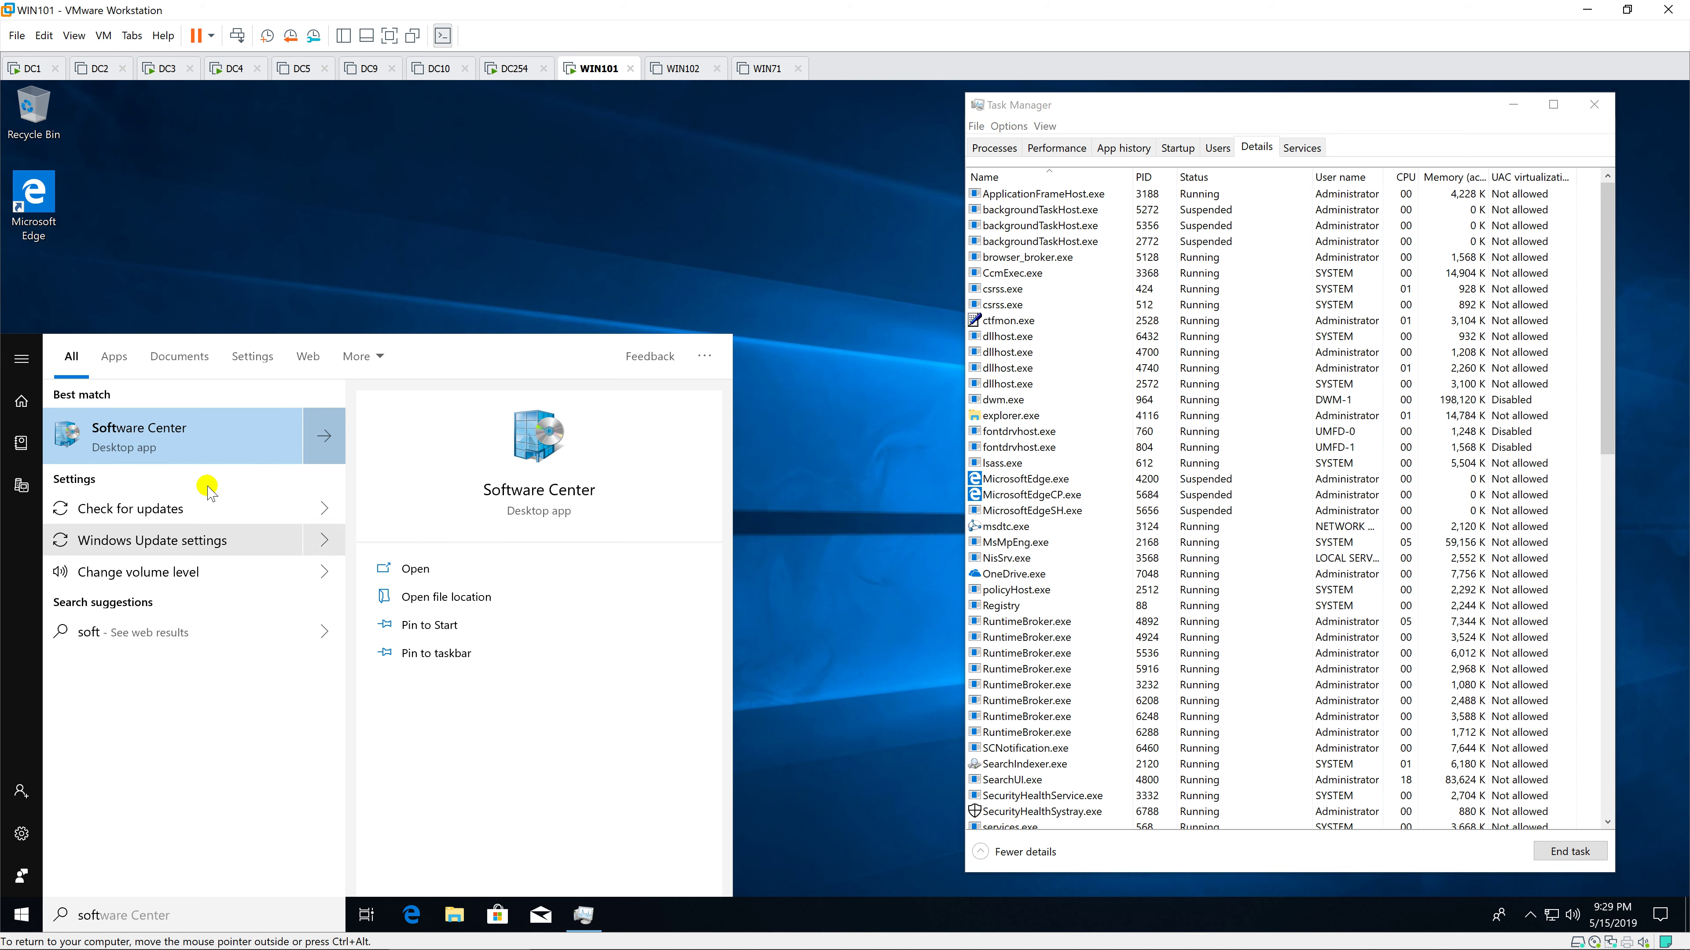
click(221, 437)
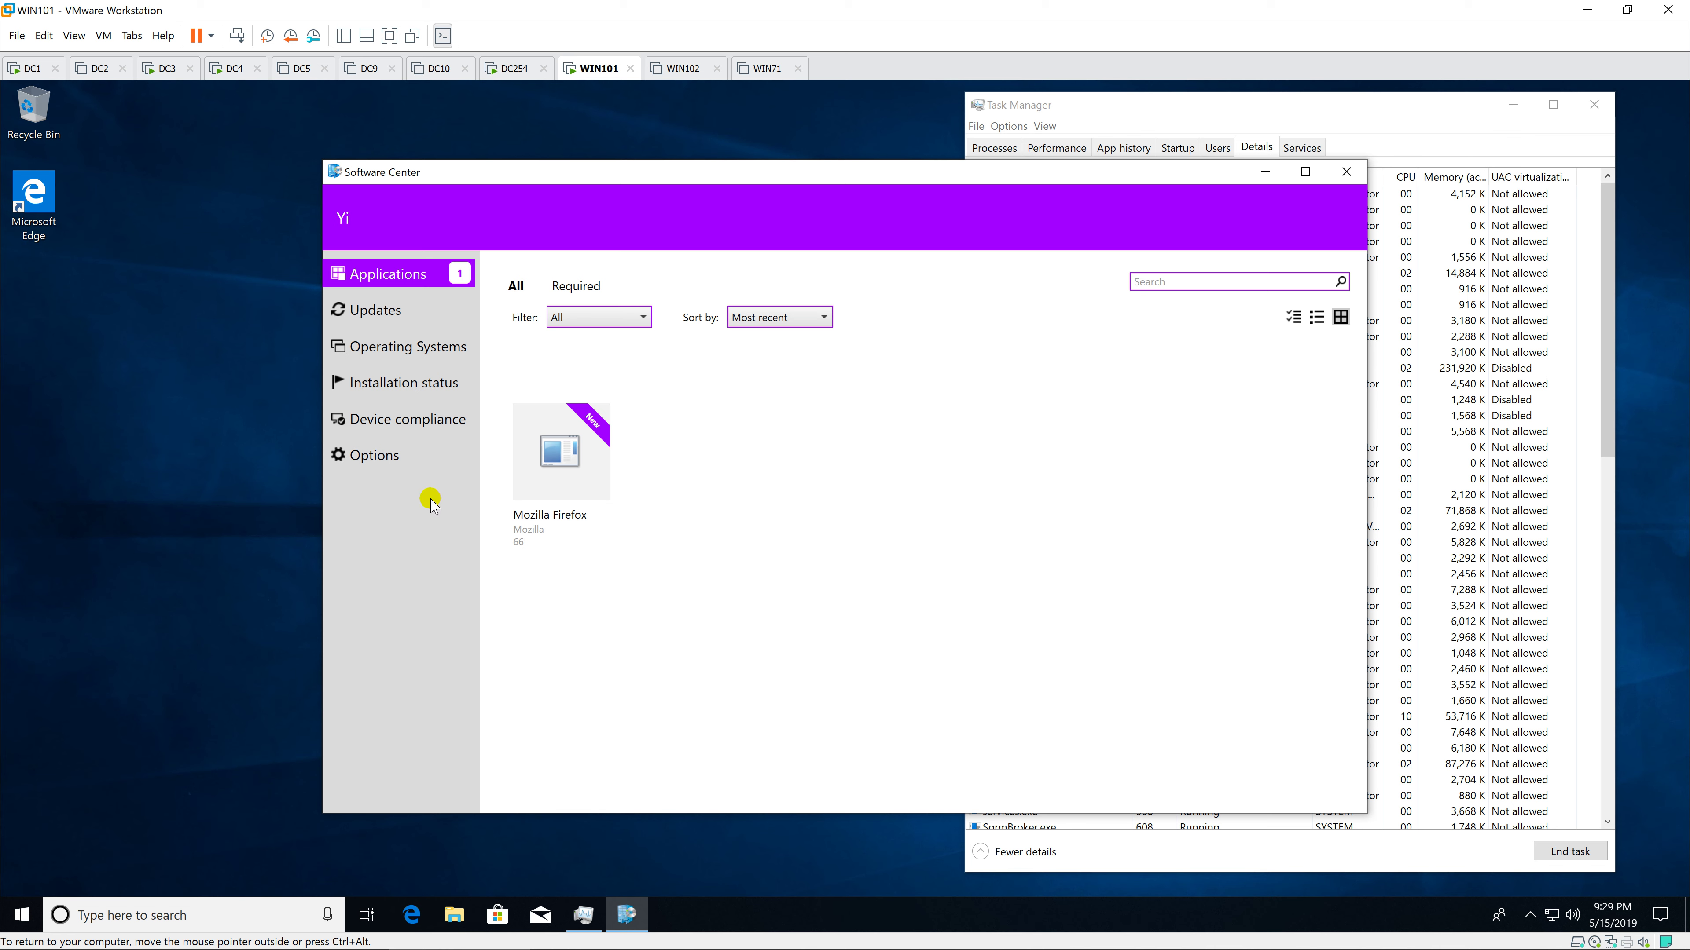
click(557, 464)
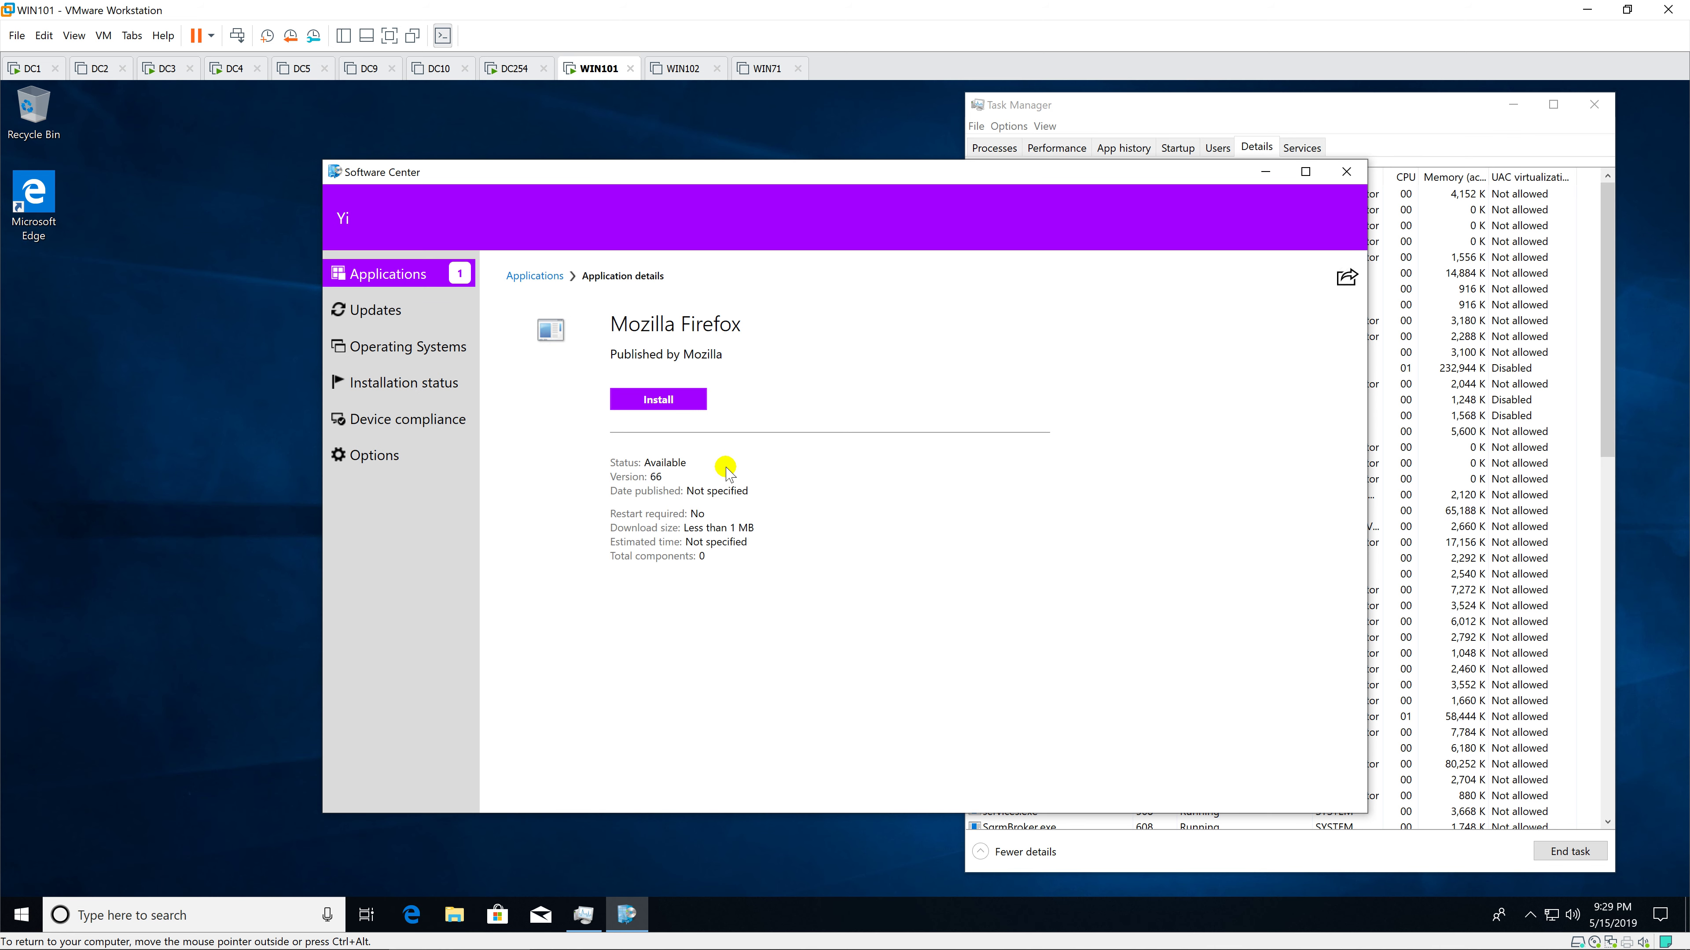
click(683, 404)
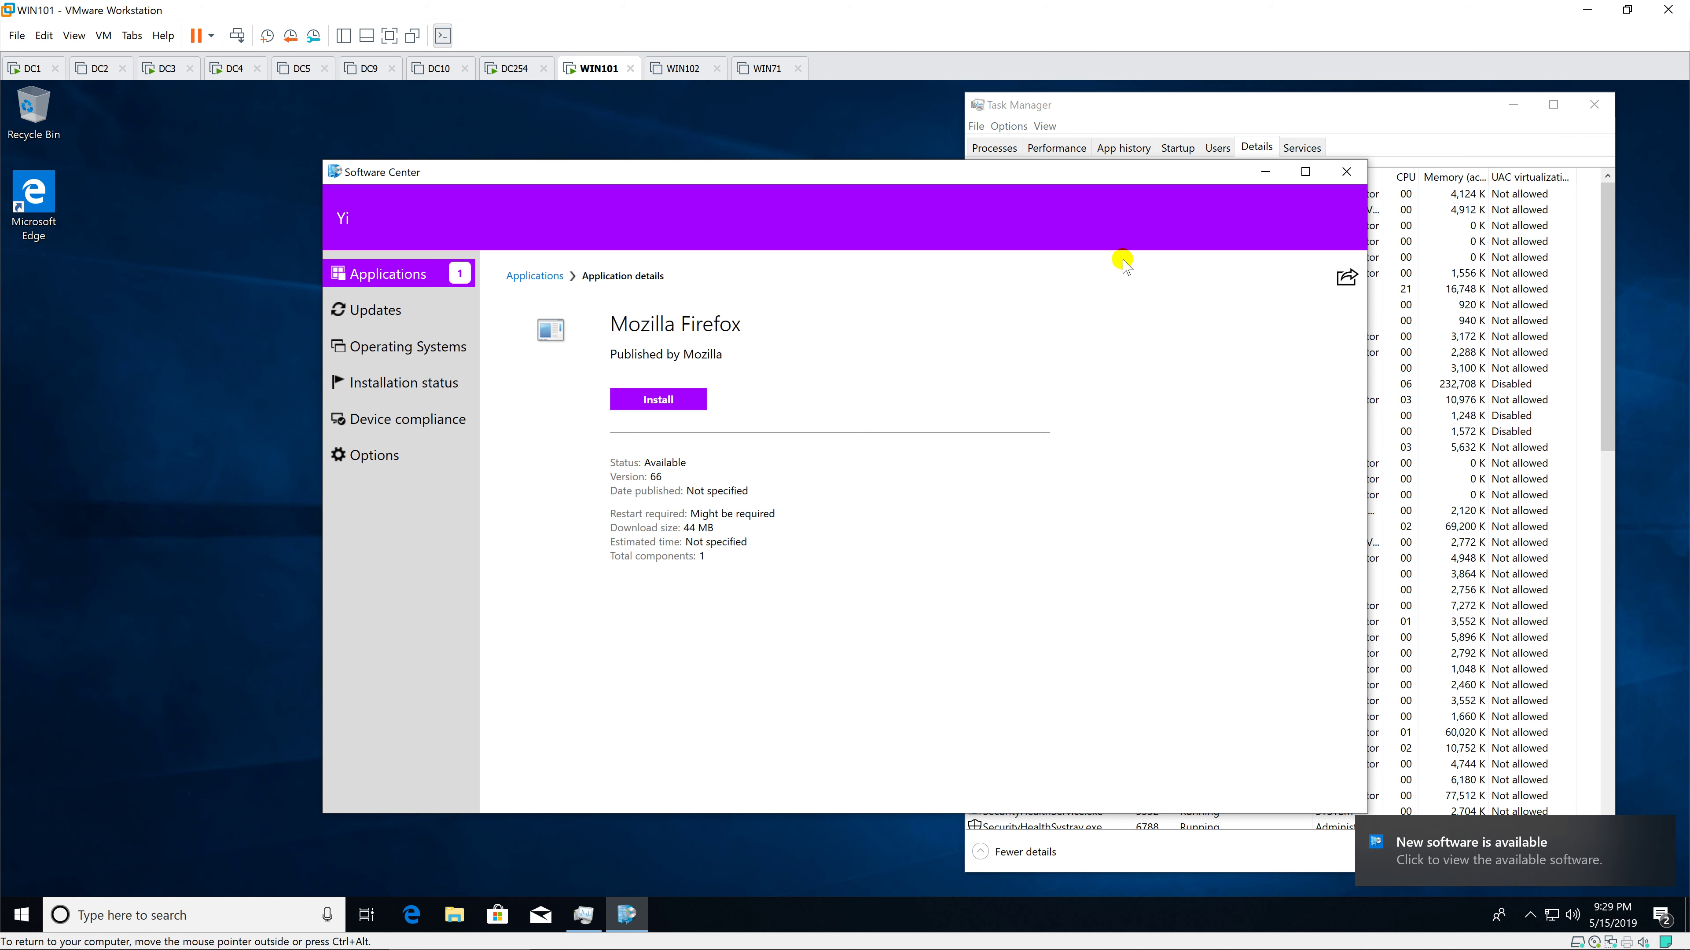
Step: Close Task Manager and let the Firefox installation finish with status Failed
click(1594, 105)
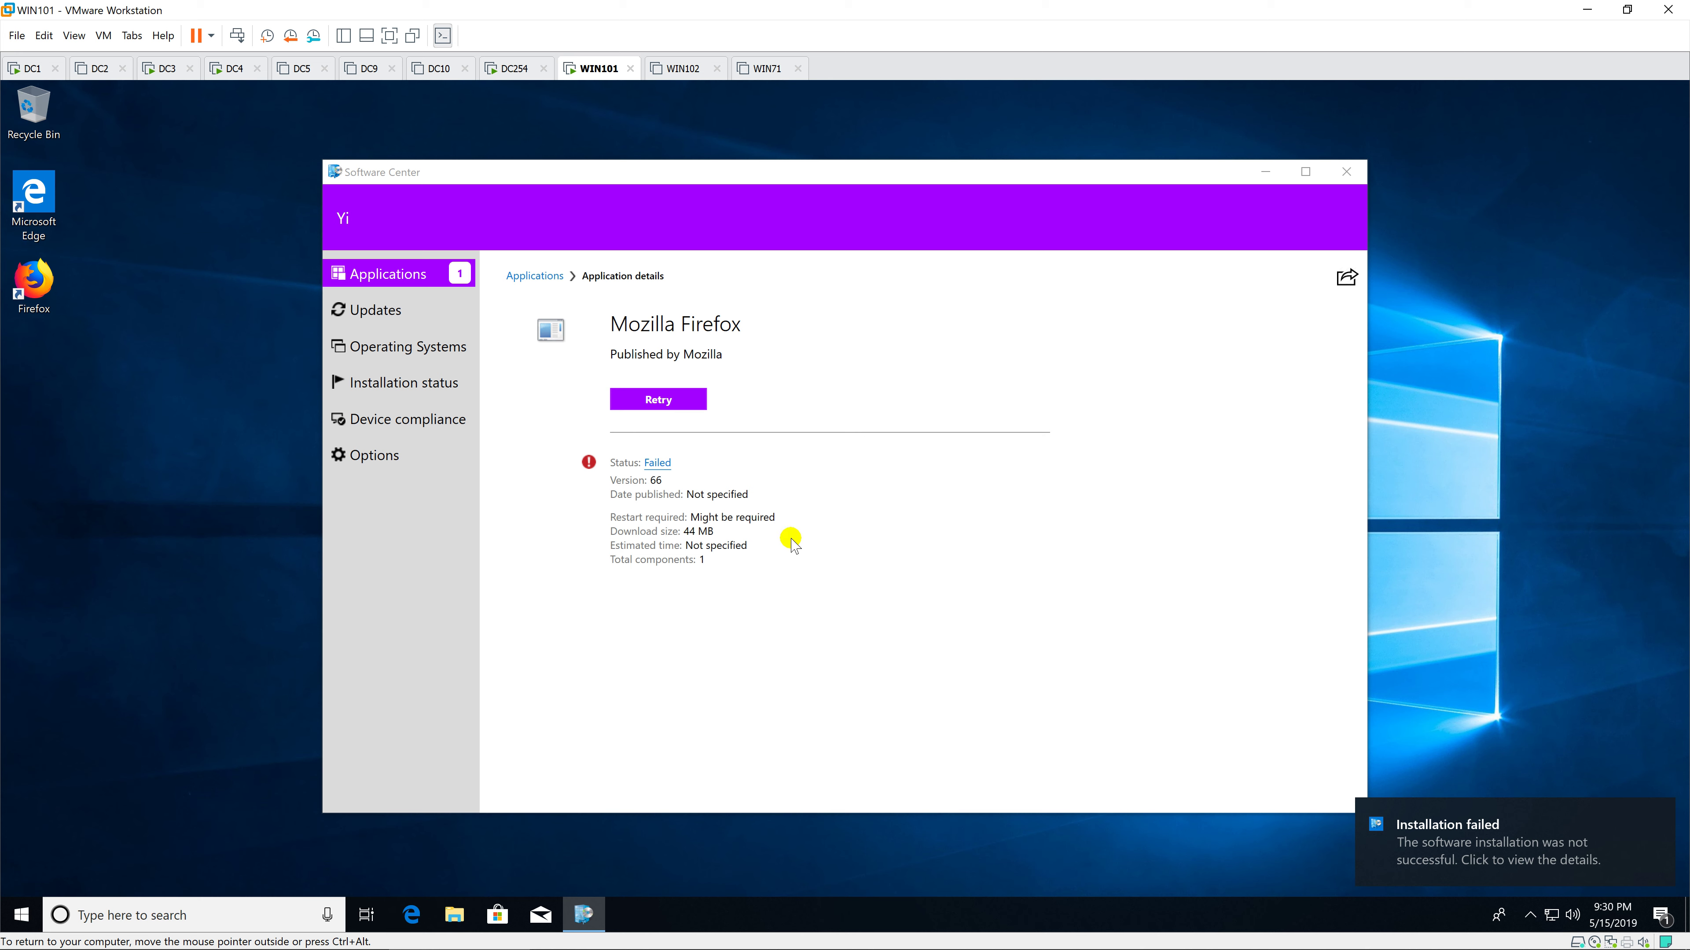
Step: Review and dismiss the 0x87D00324 install error, then launch Firefox from its desktop shortcut
click(652, 466)
click(713, 560)
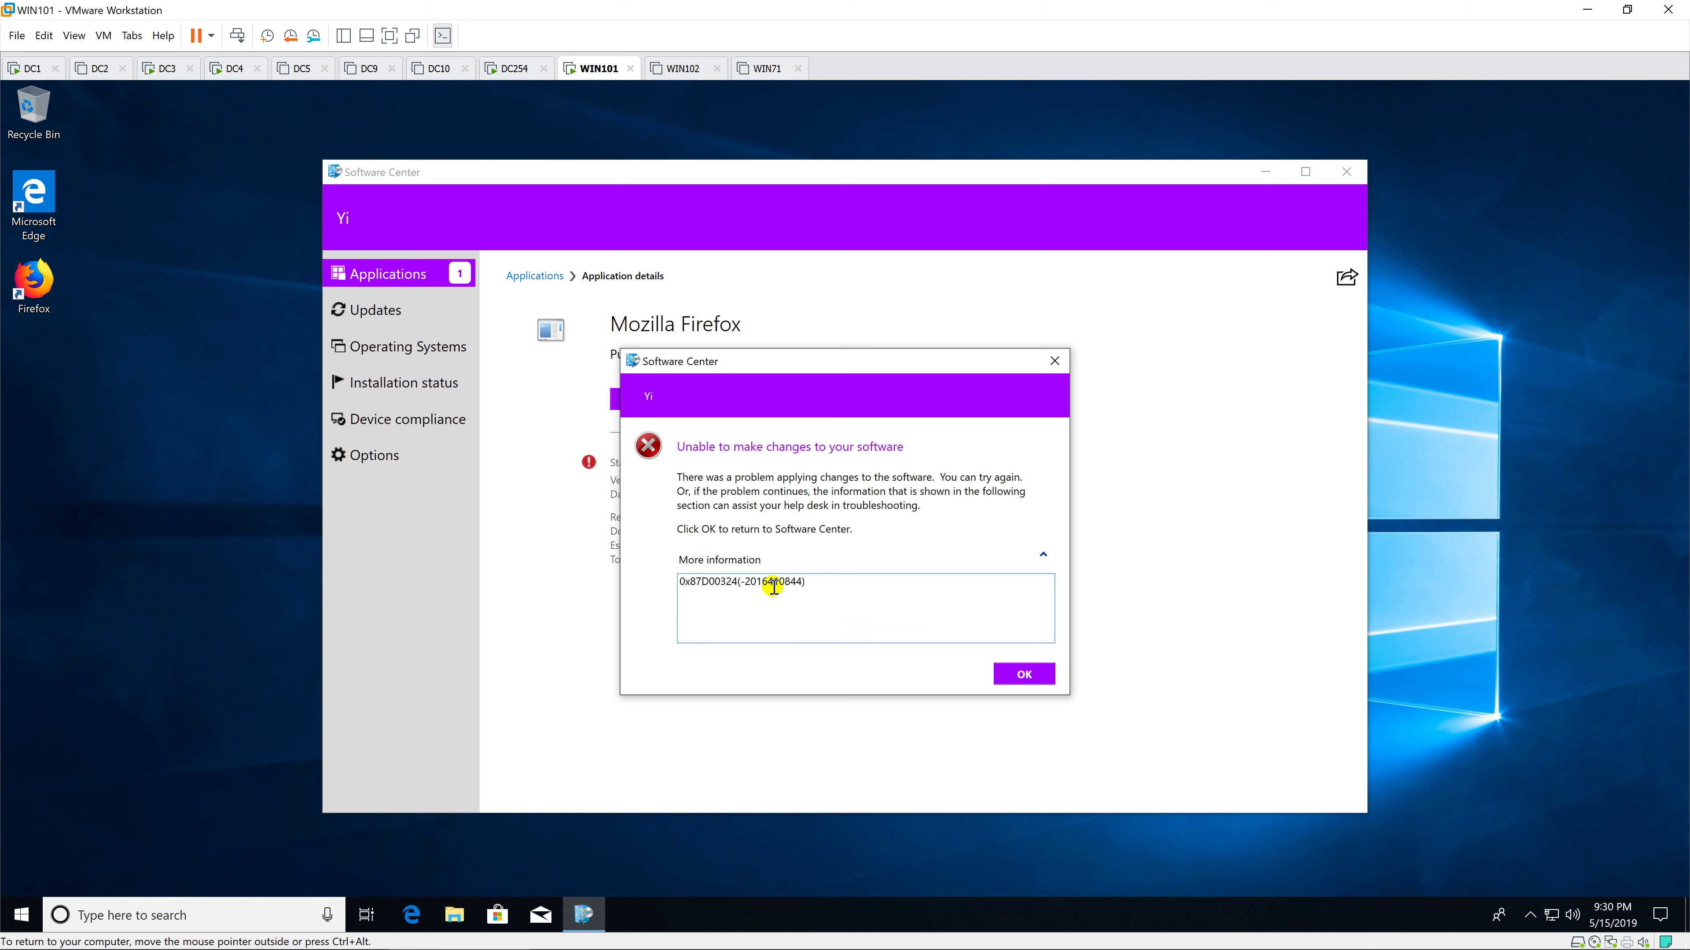
triple_click(830, 586)
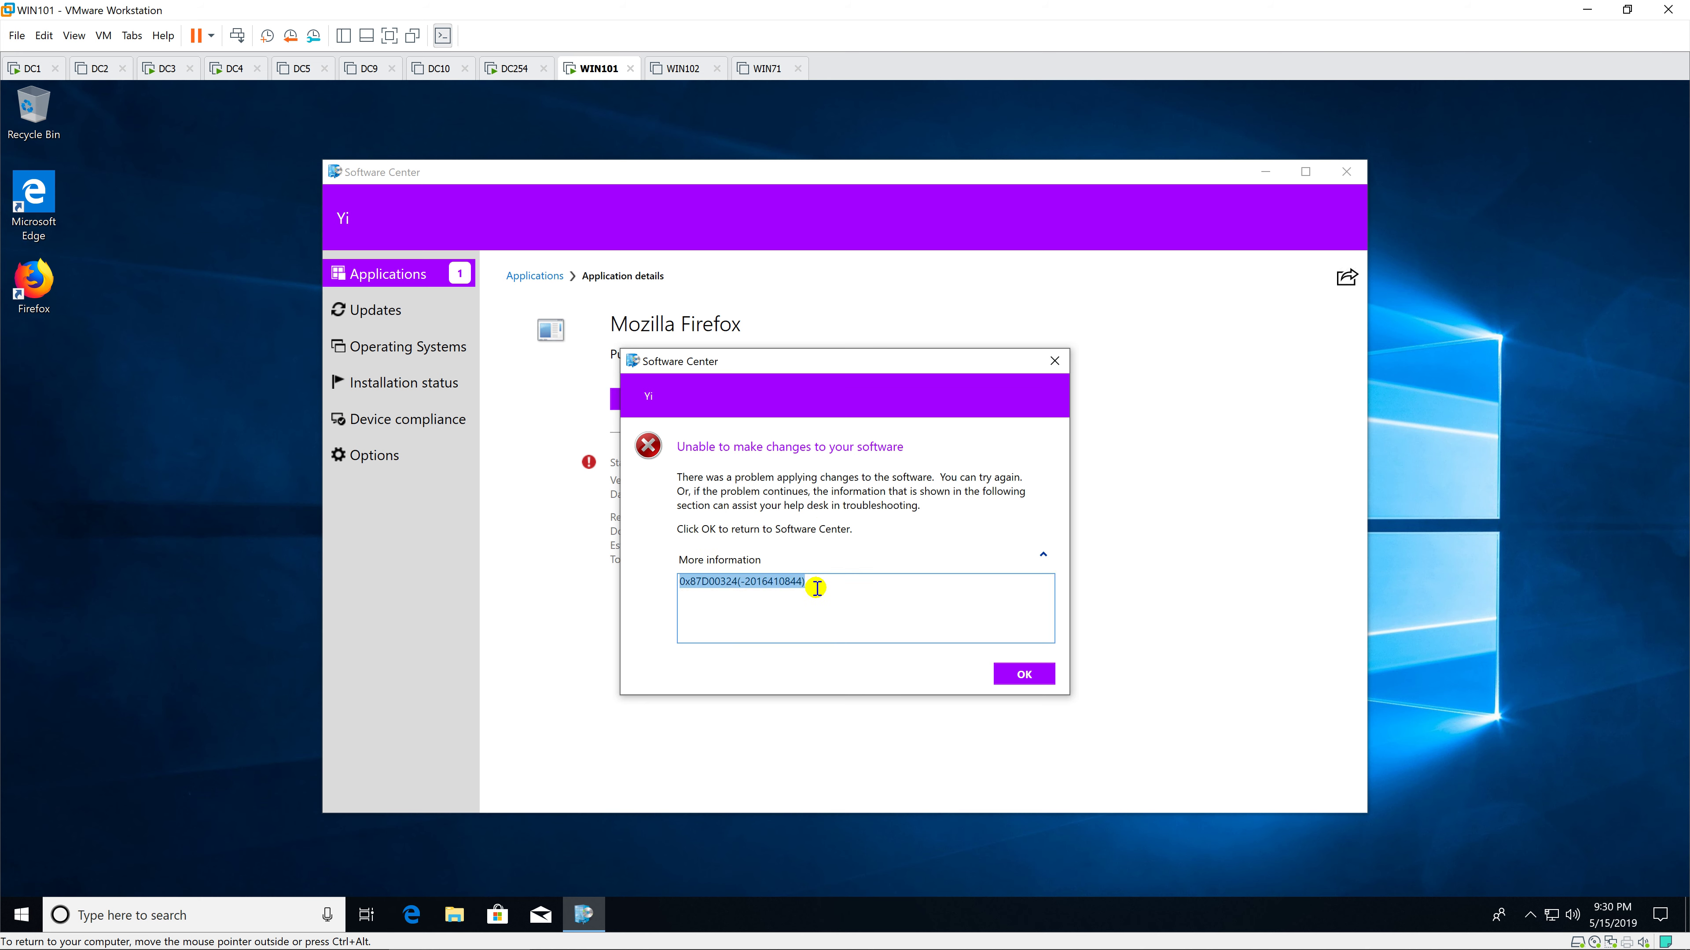
click(820, 585)
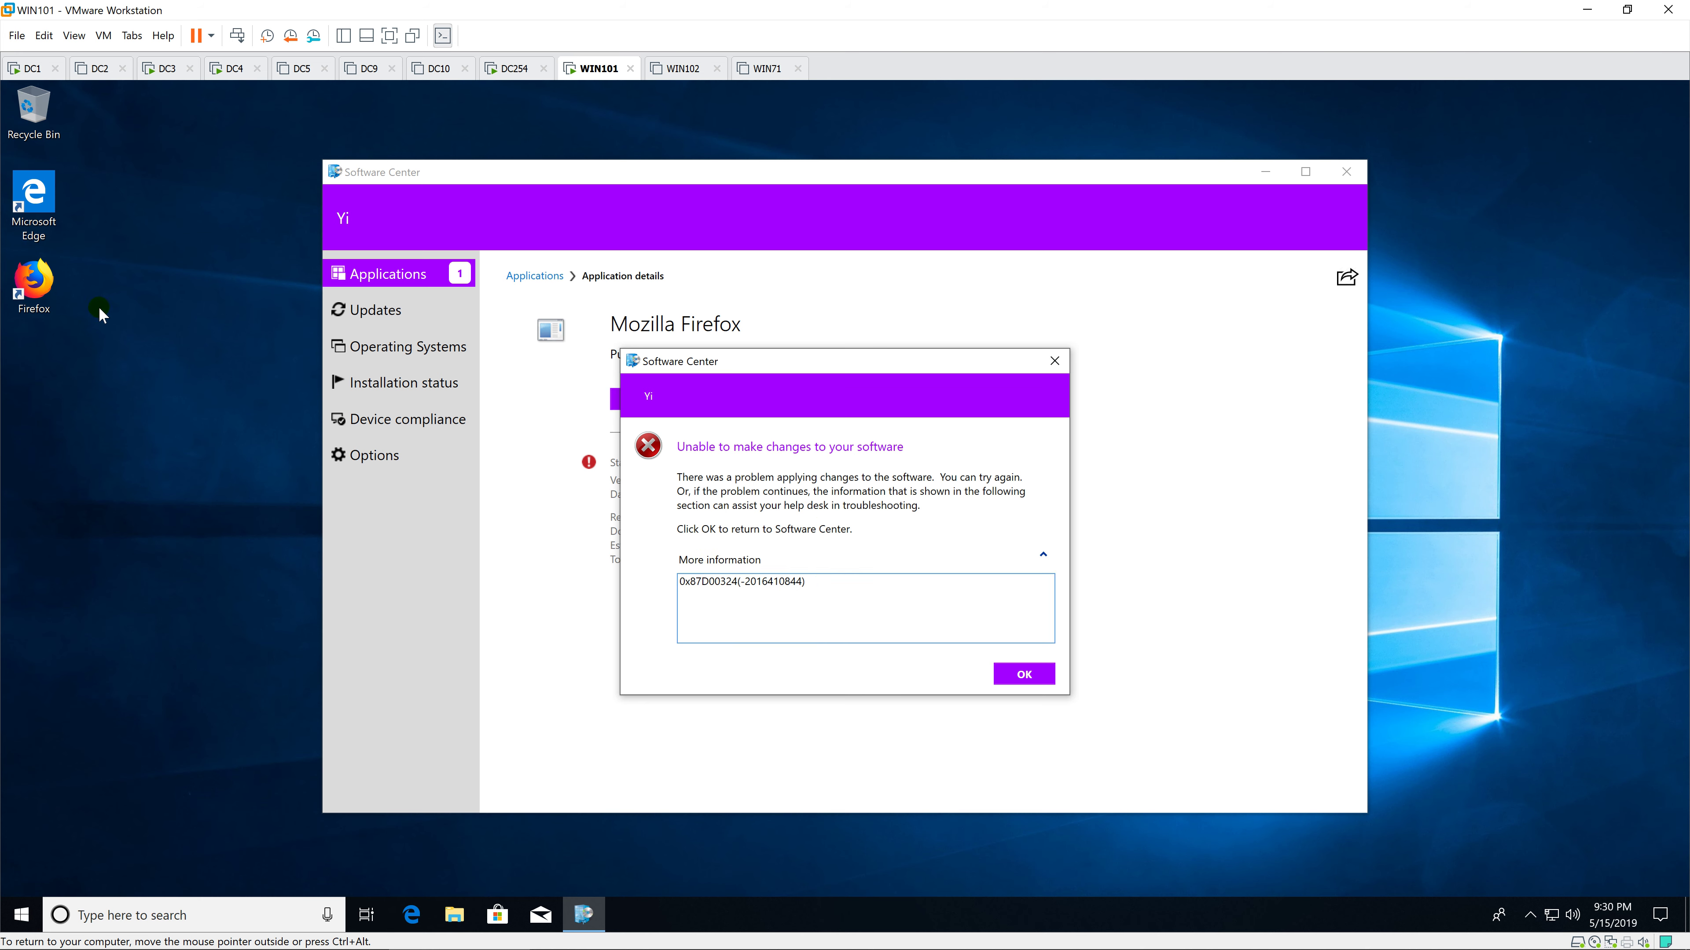
click(1028, 672)
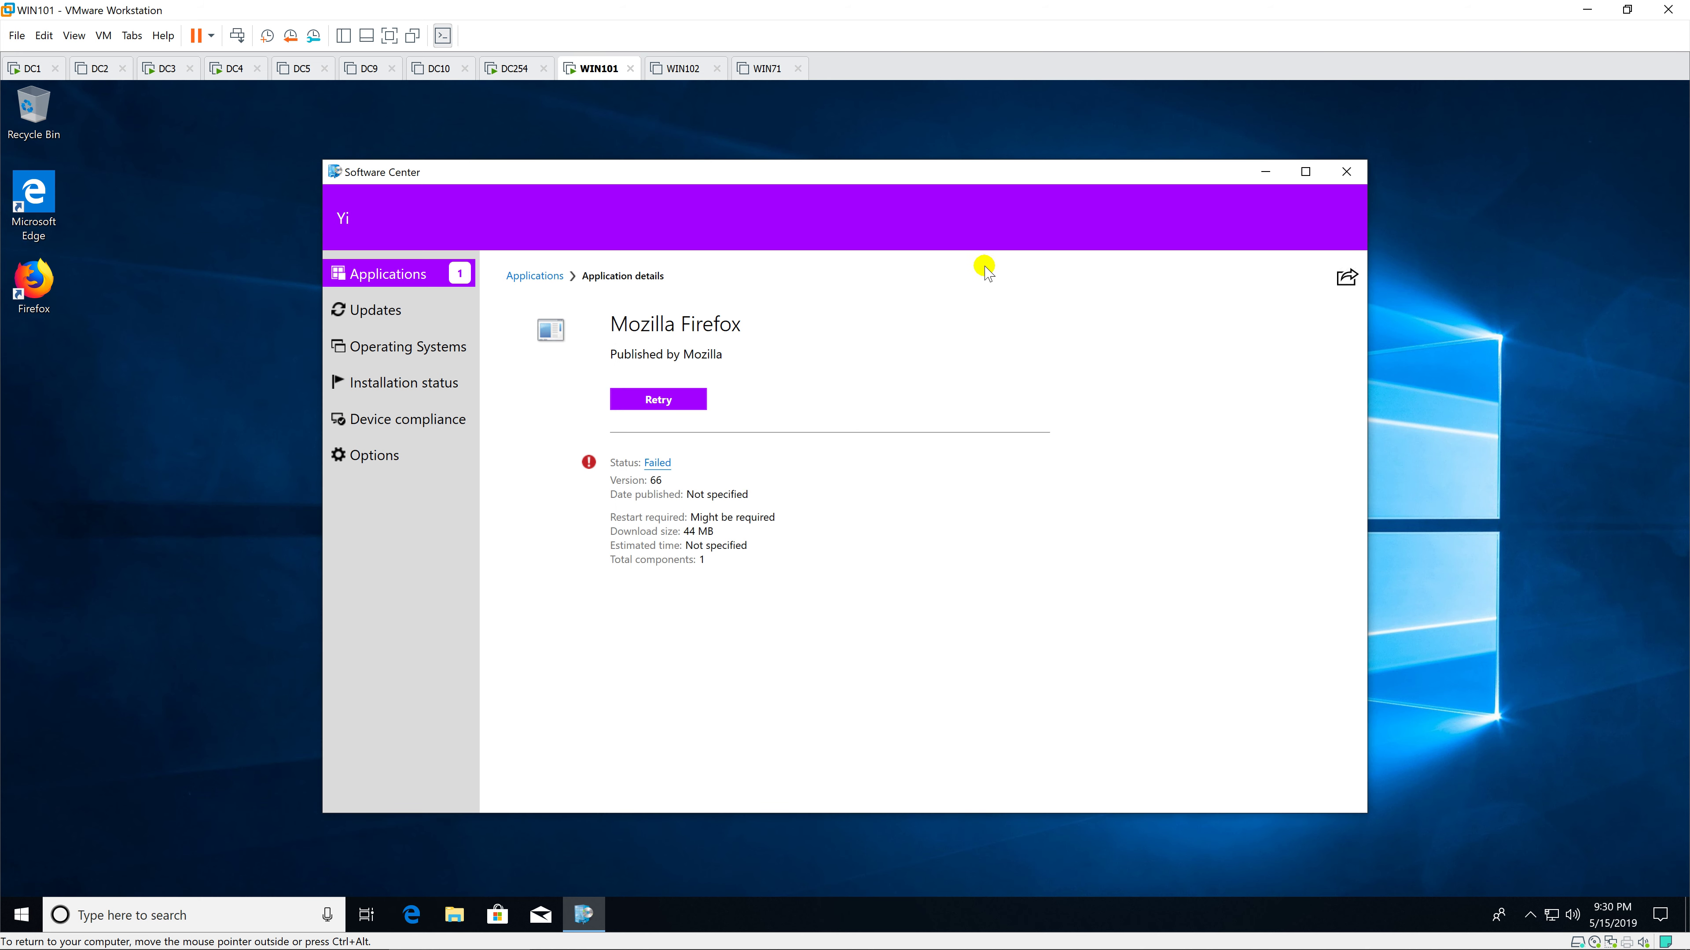
click(45, 293)
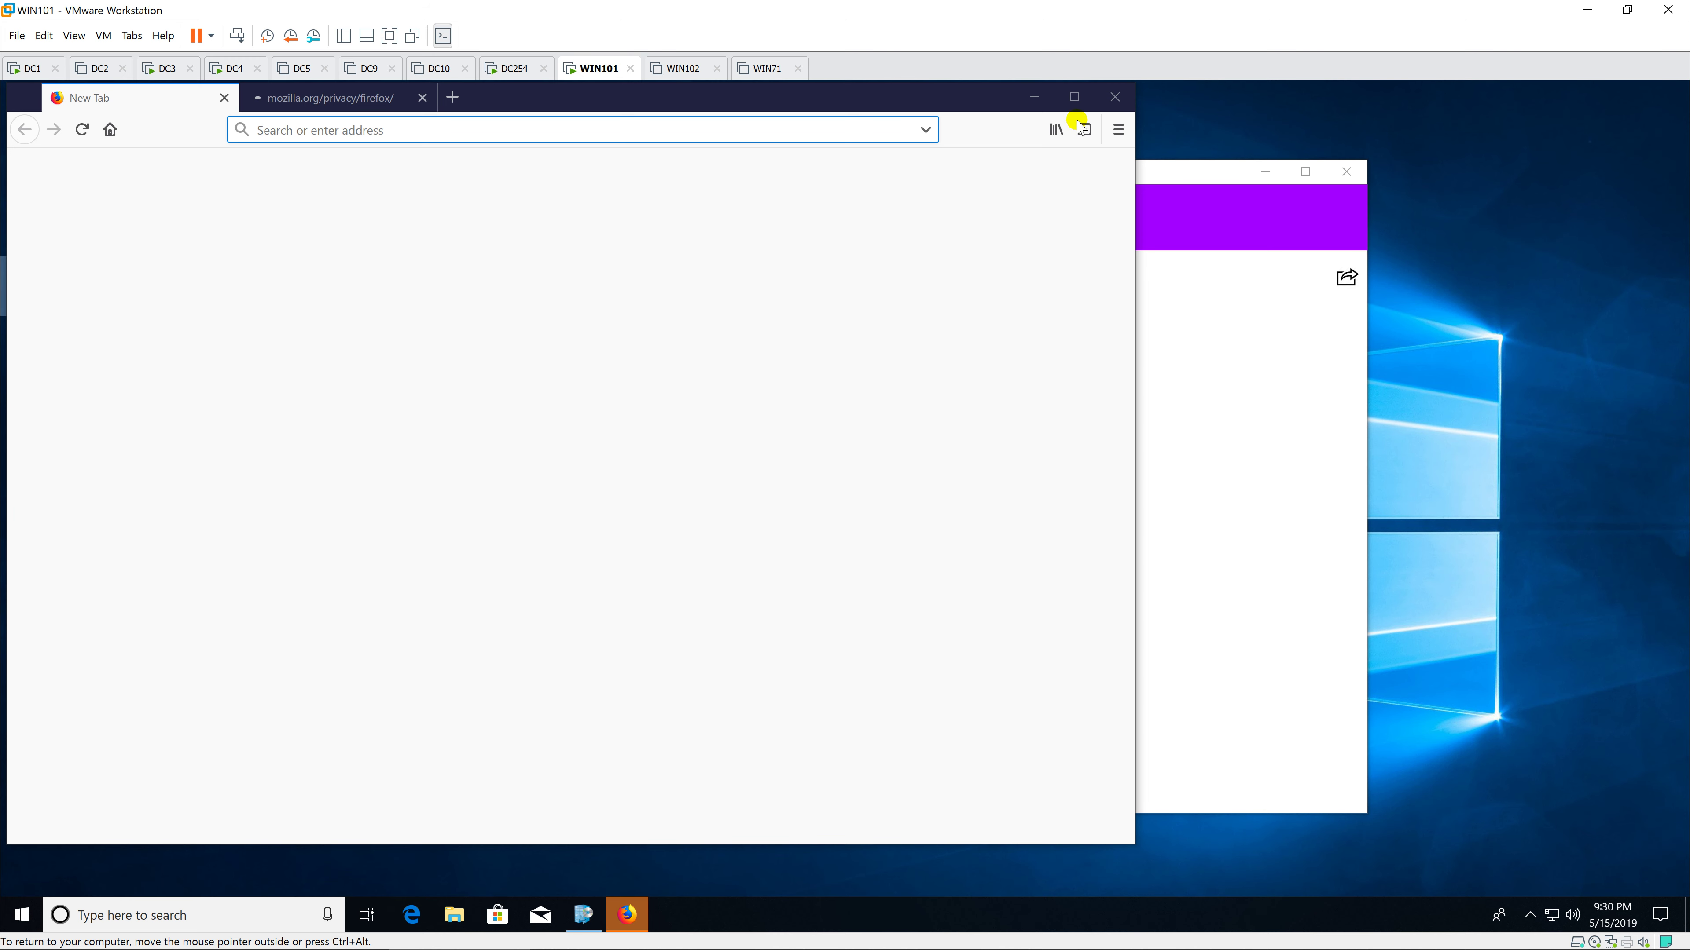
Step: Maximize Firefox, close the Privacy Notice tab, and browse to google.com
click(1075, 100)
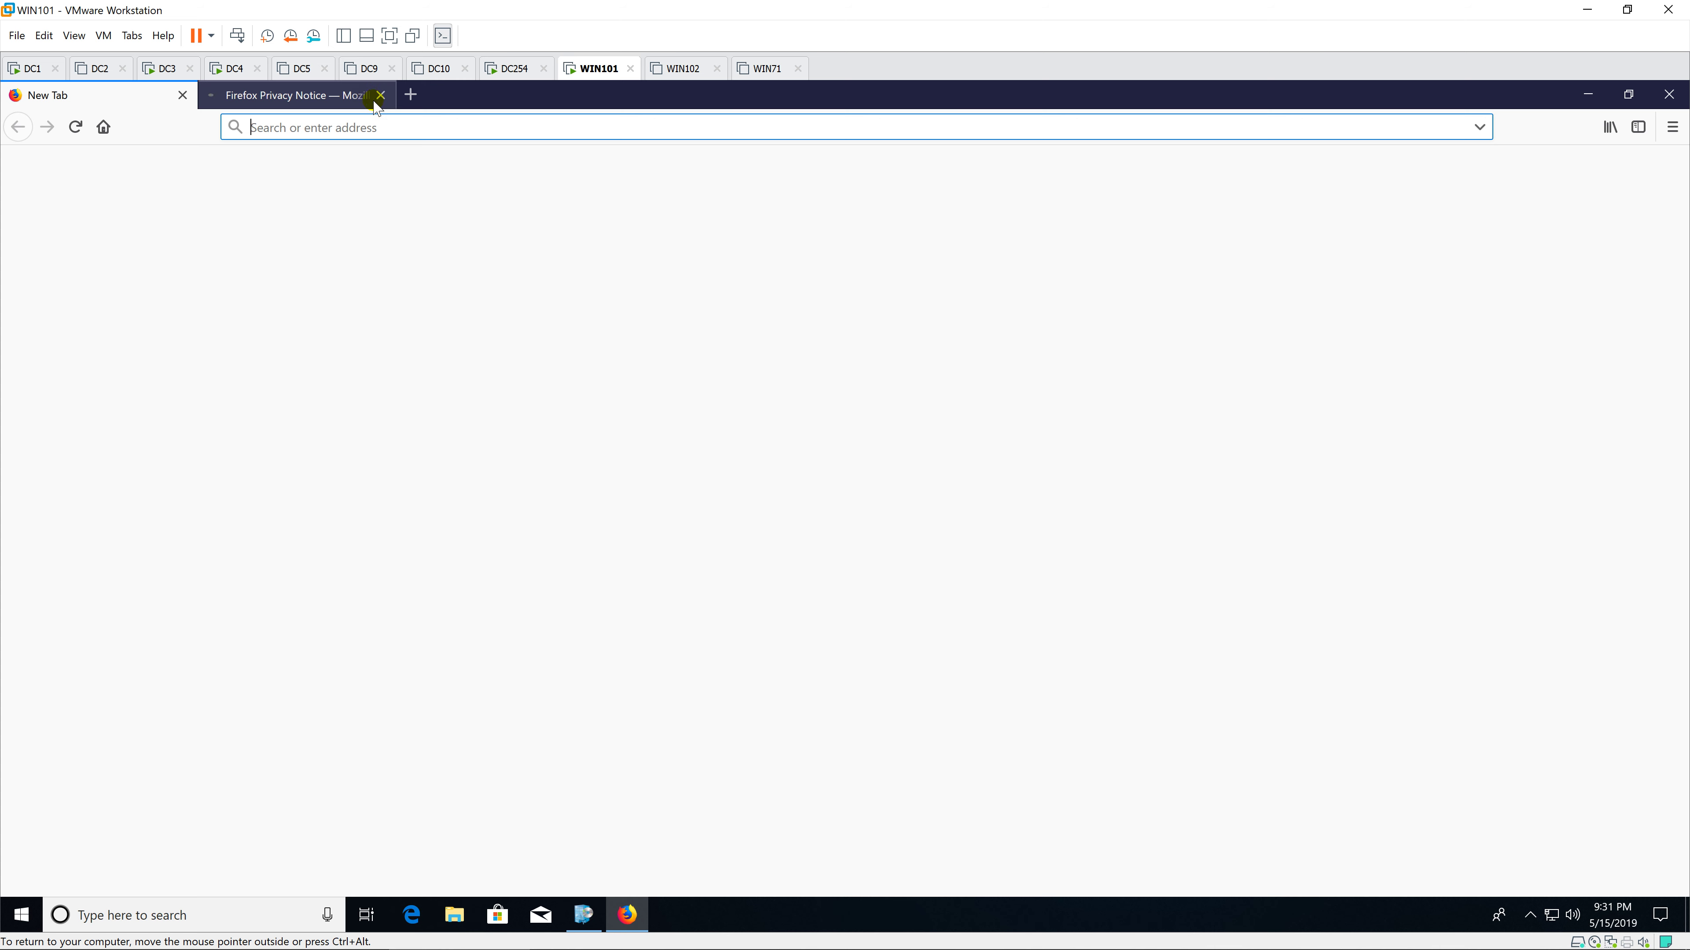
click(340, 98)
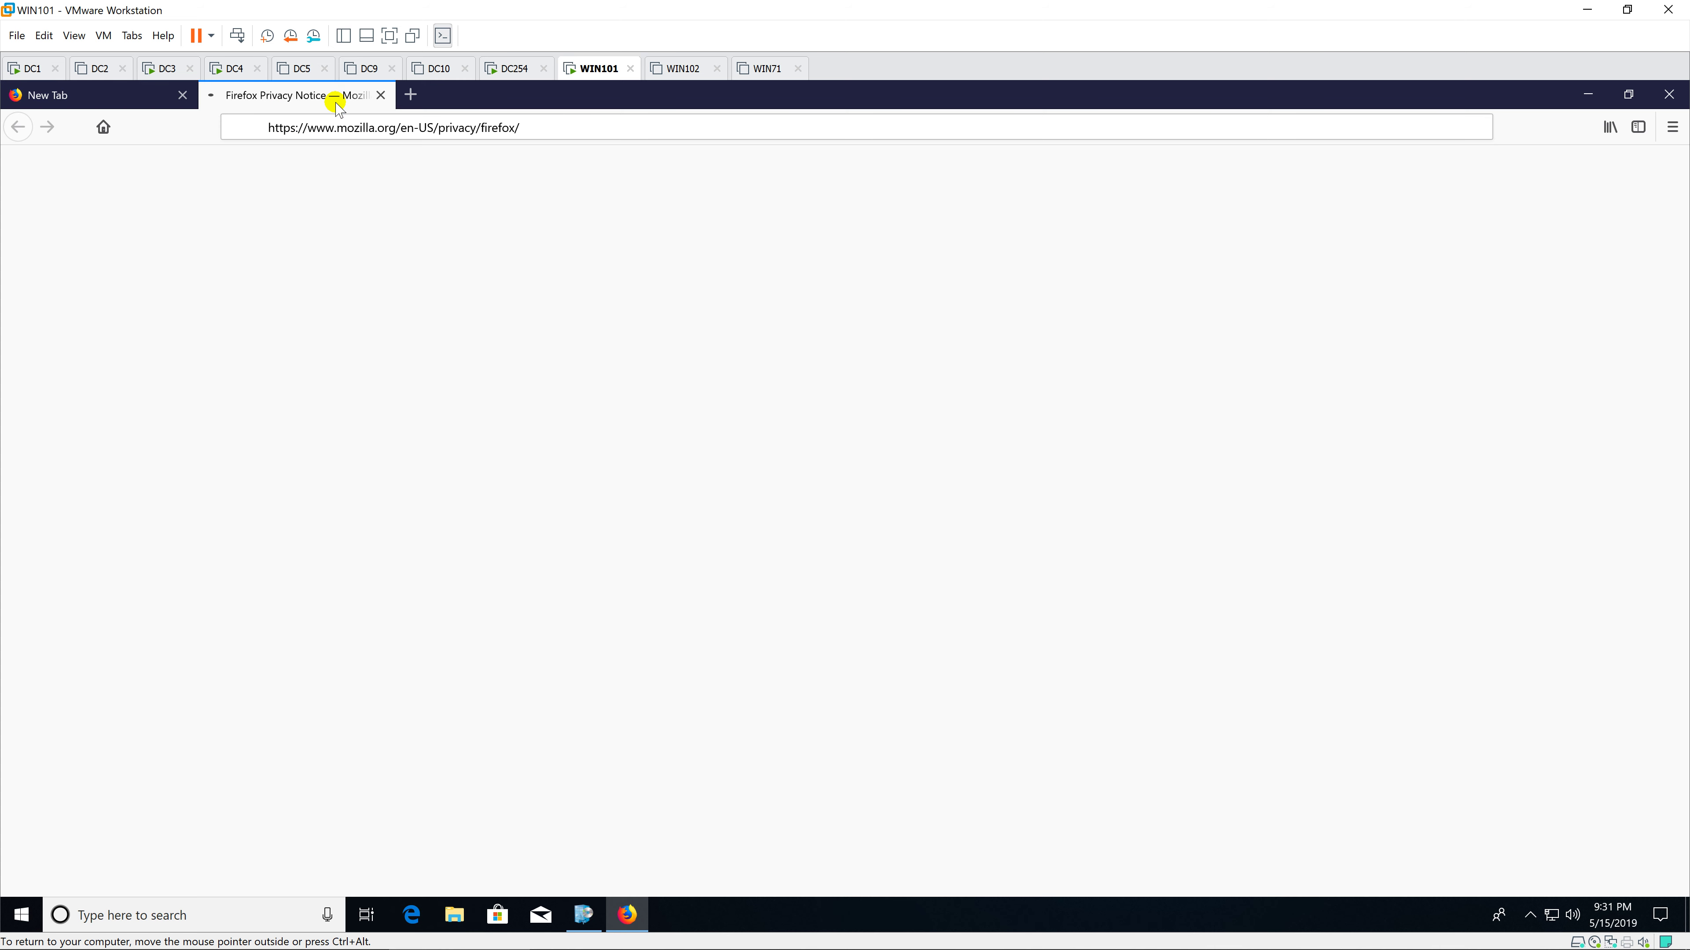
click(381, 95)
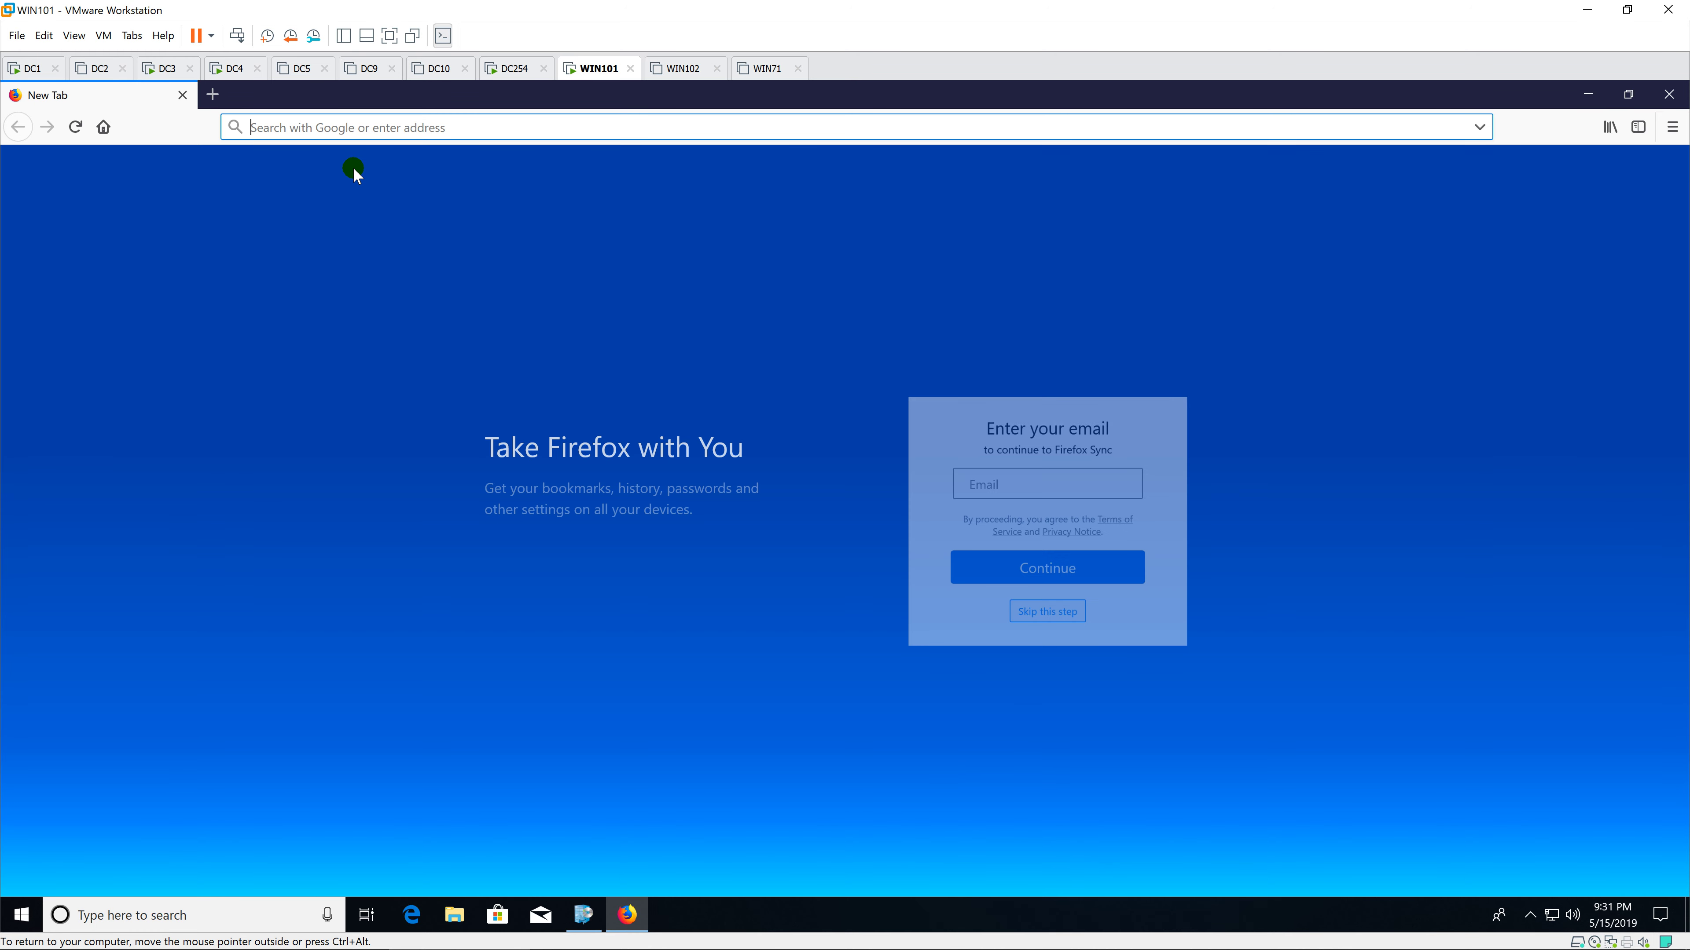
text(go)
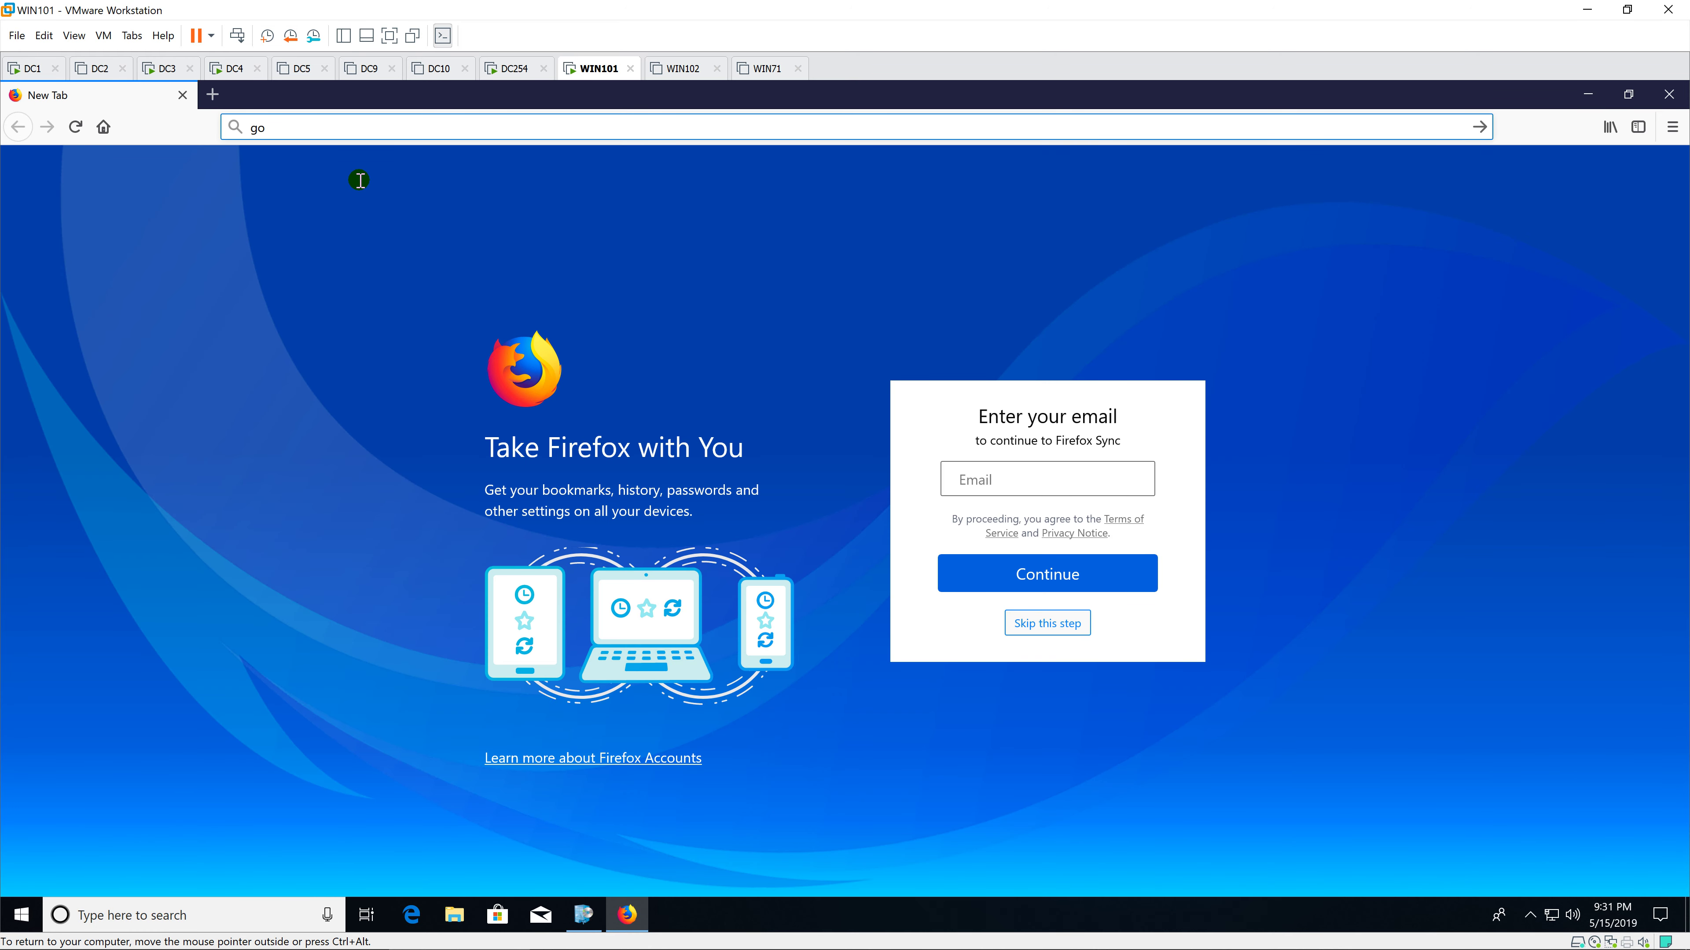
text(o)
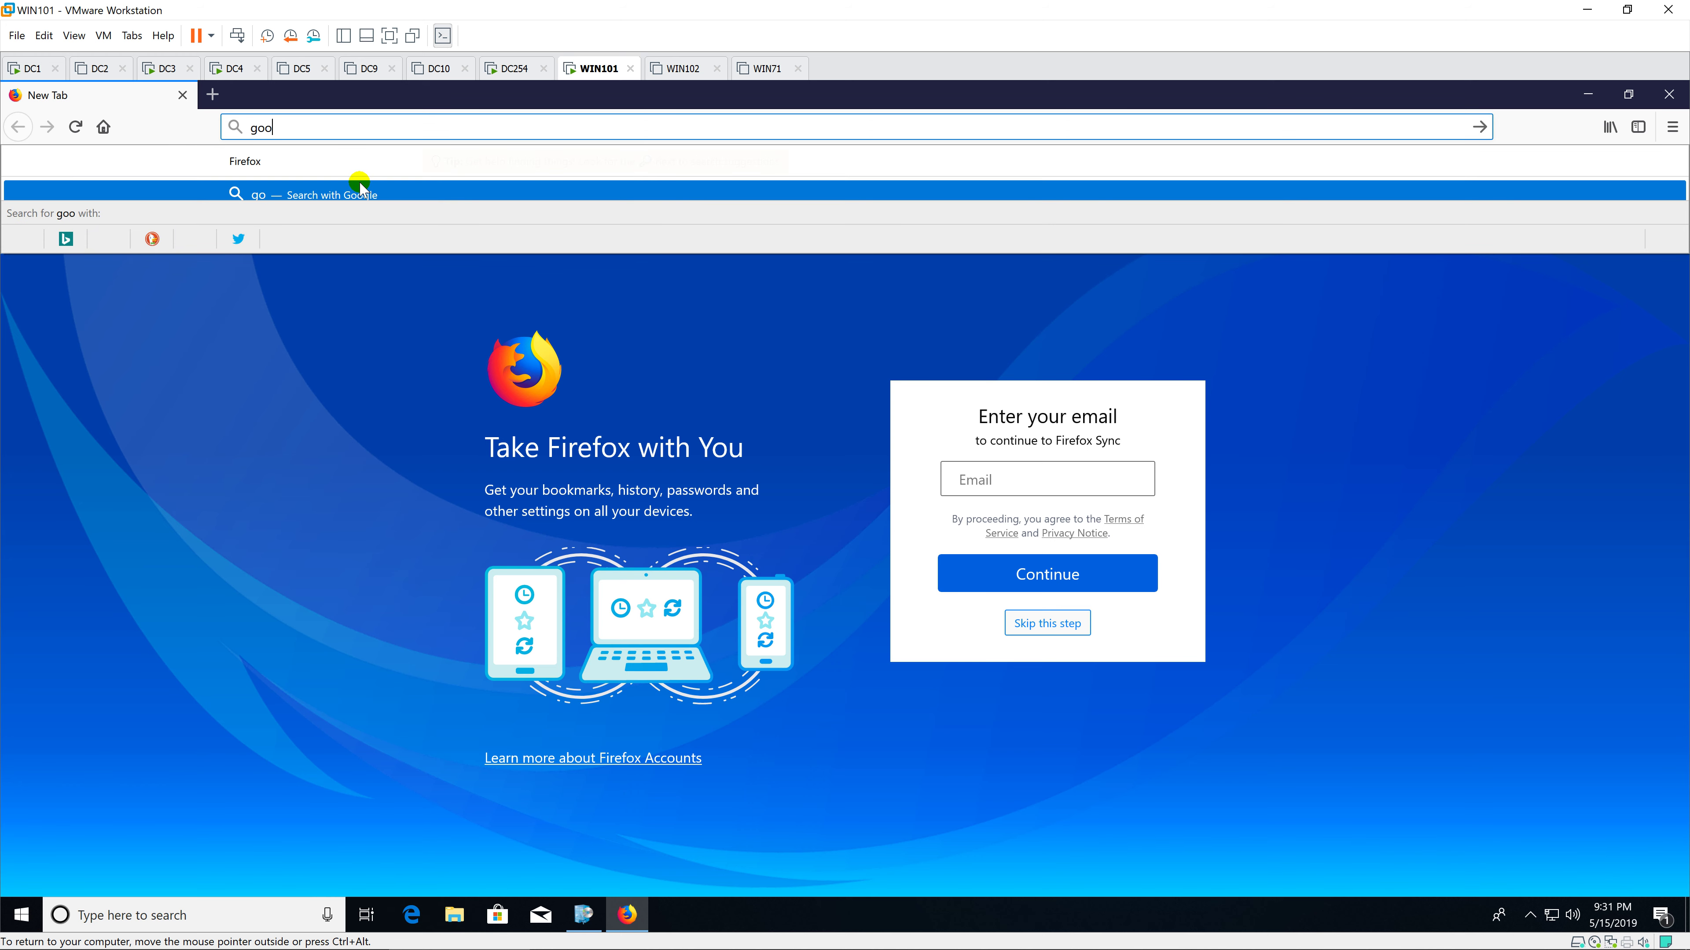
text(gle.com)
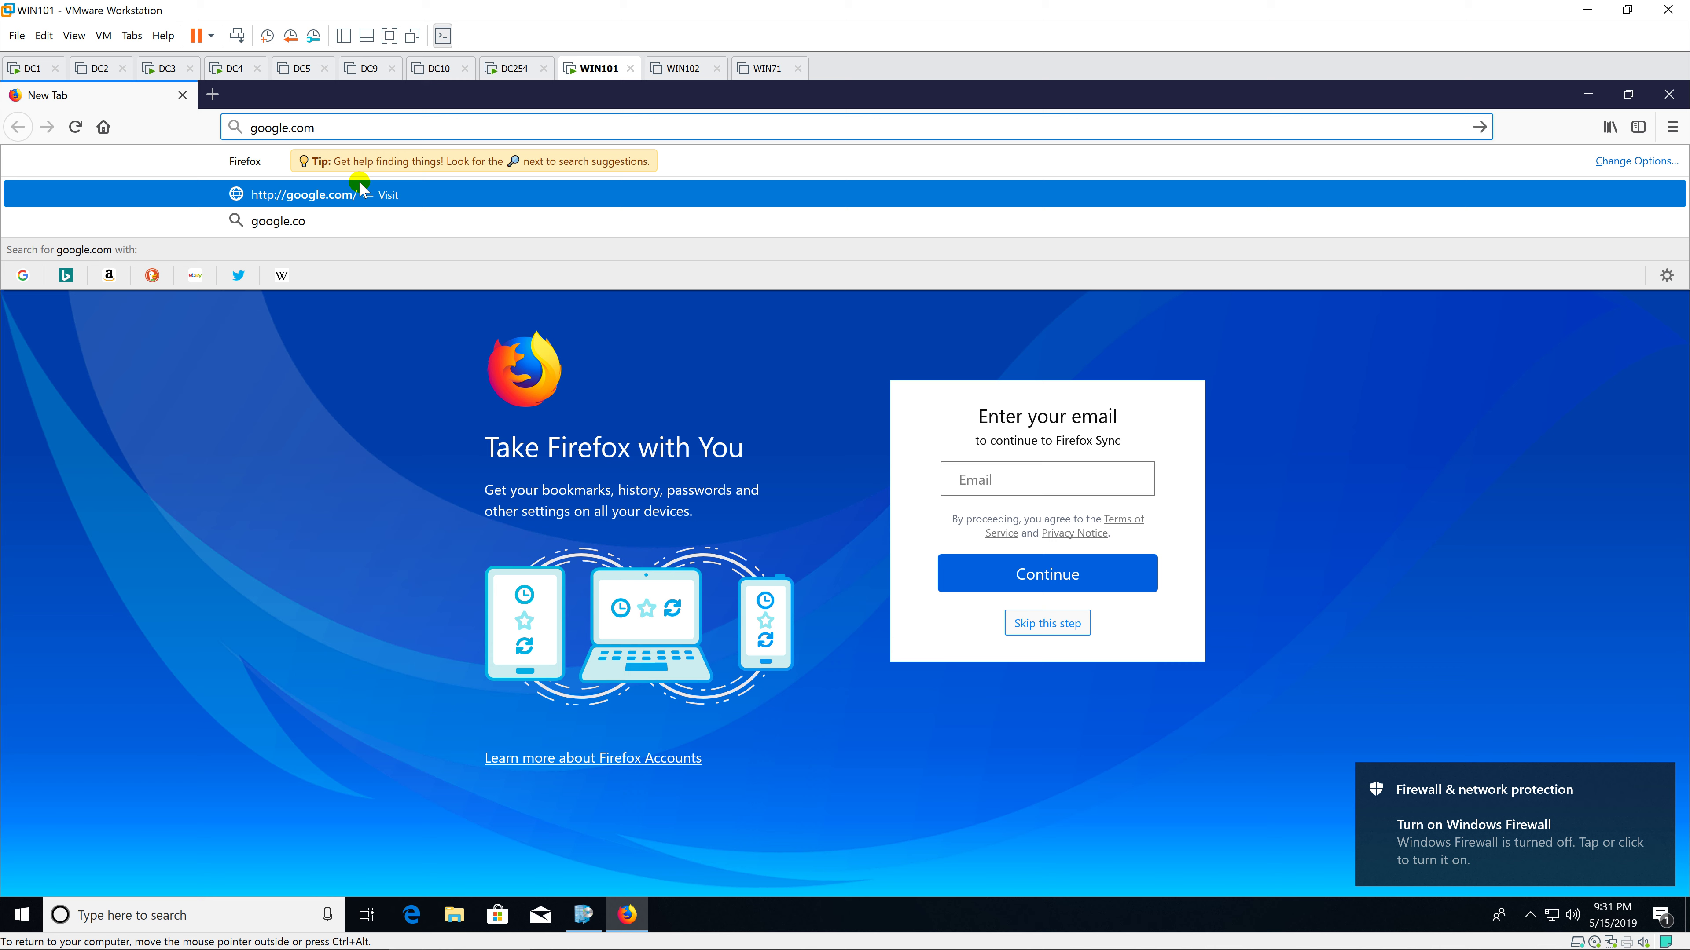
key(Return)
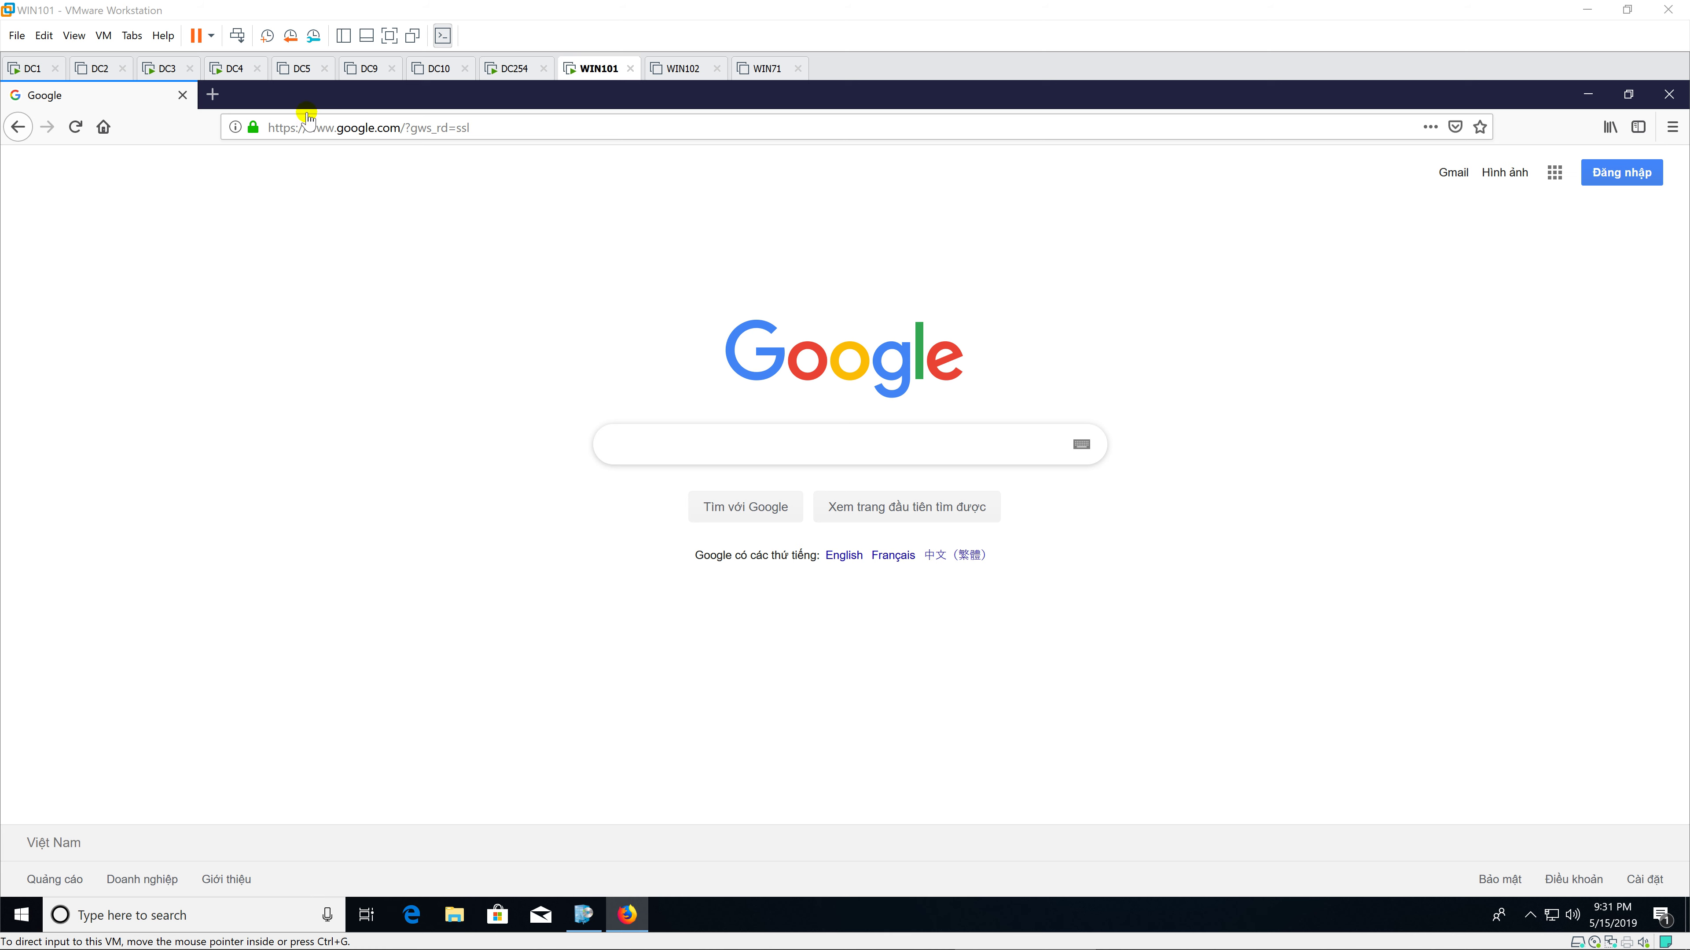
Step: On DC4, open the detailed Content Status view for the Mozilla Firefox application
click(223, 69)
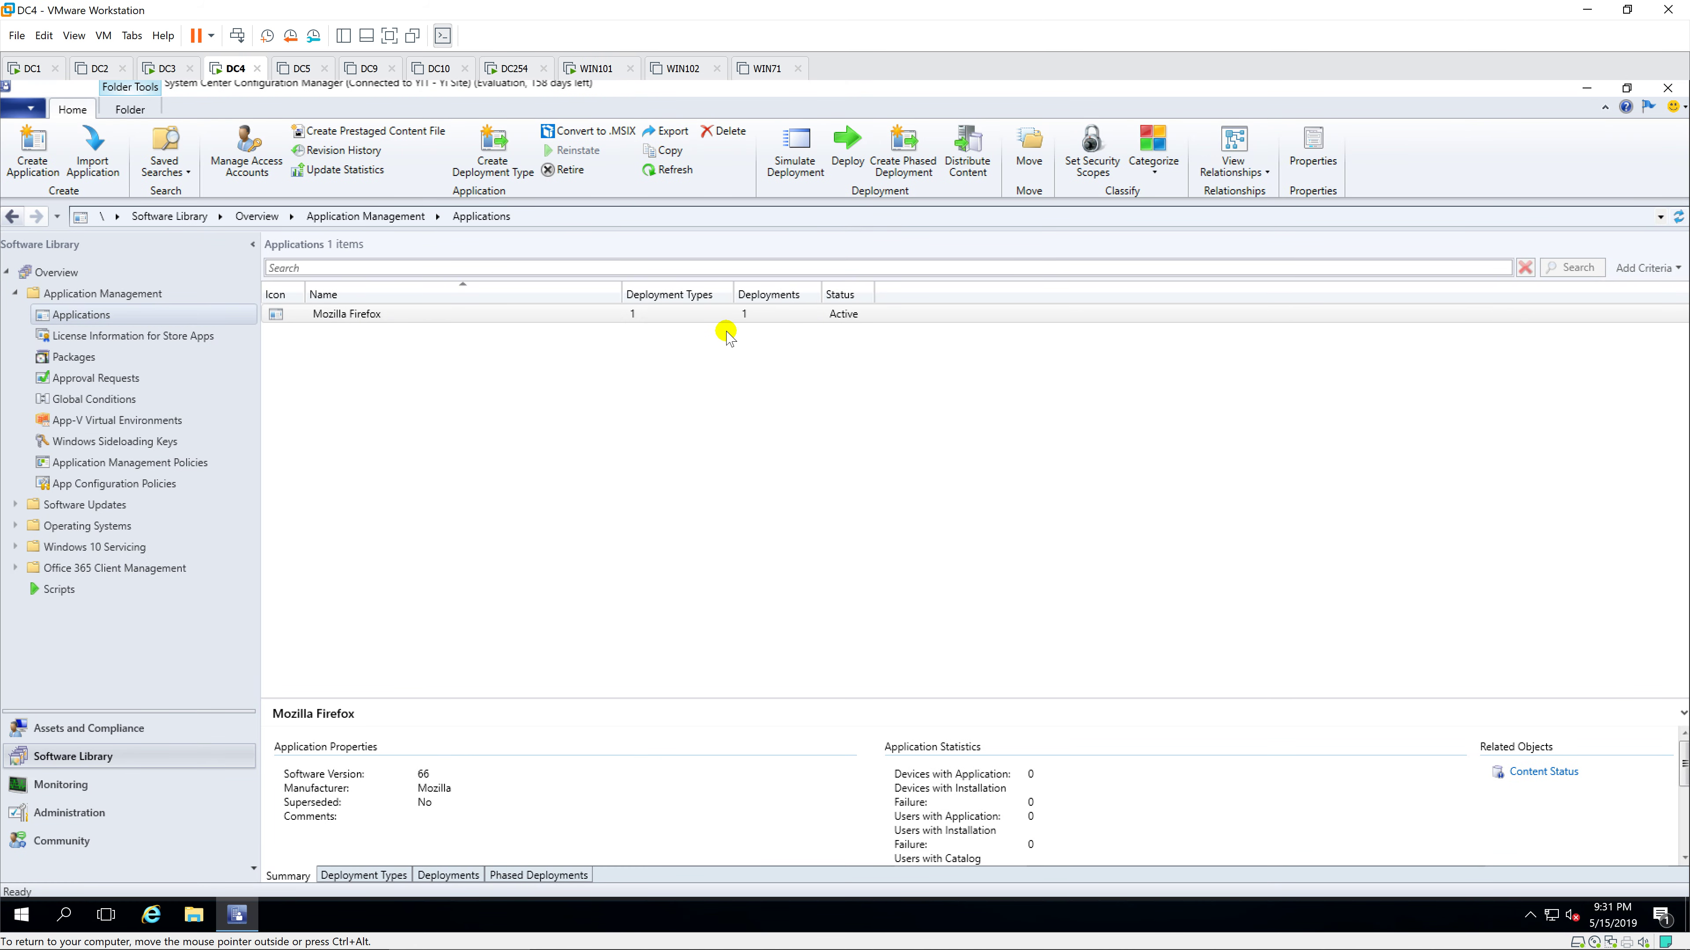
click(728, 316)
click(1541, 773)
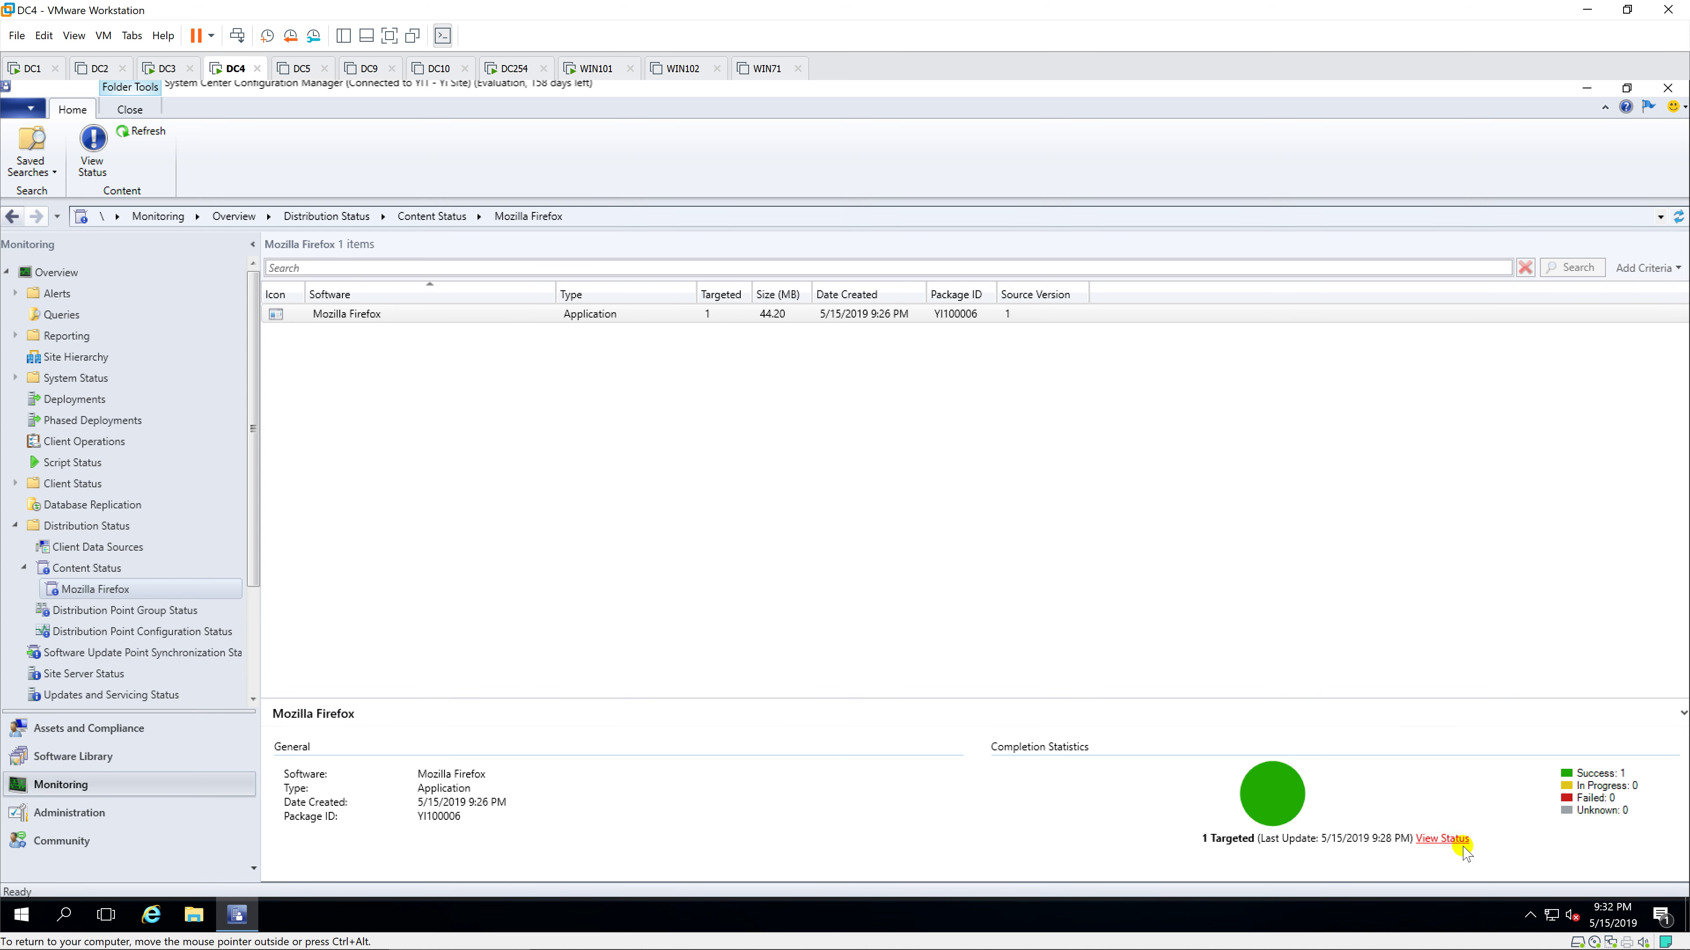
click(1443, 839)
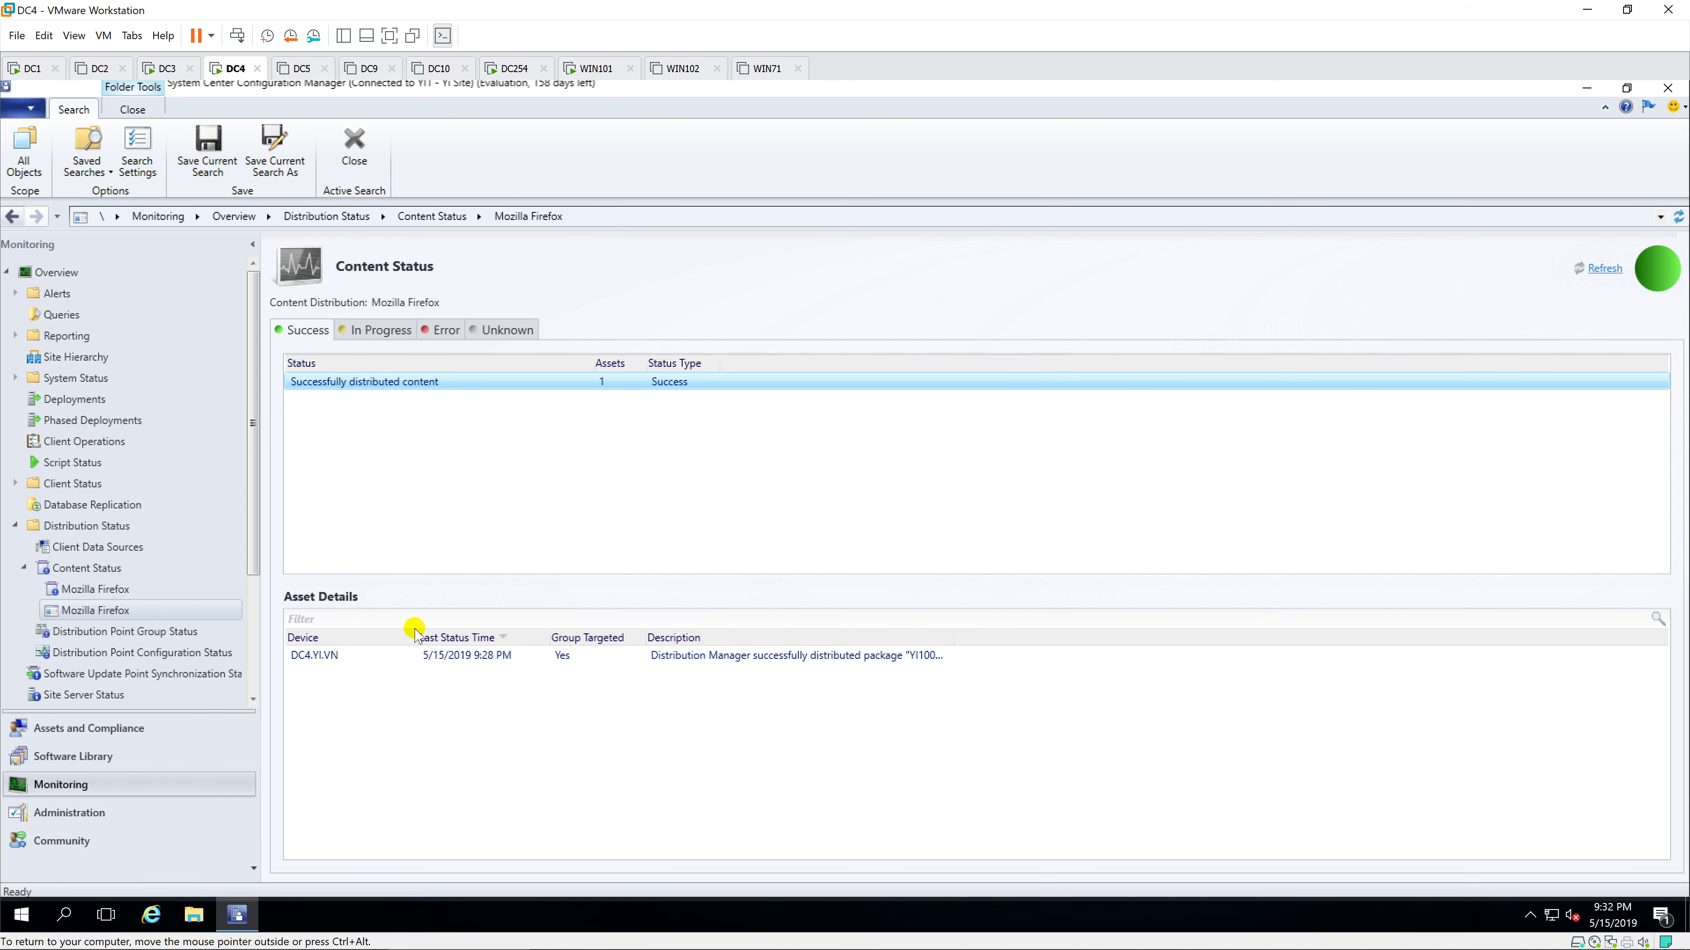
Step: Check the In Progress, Error and Unknown tabs, confirming 1 success on DC4.YI.VN
click(399, 354)
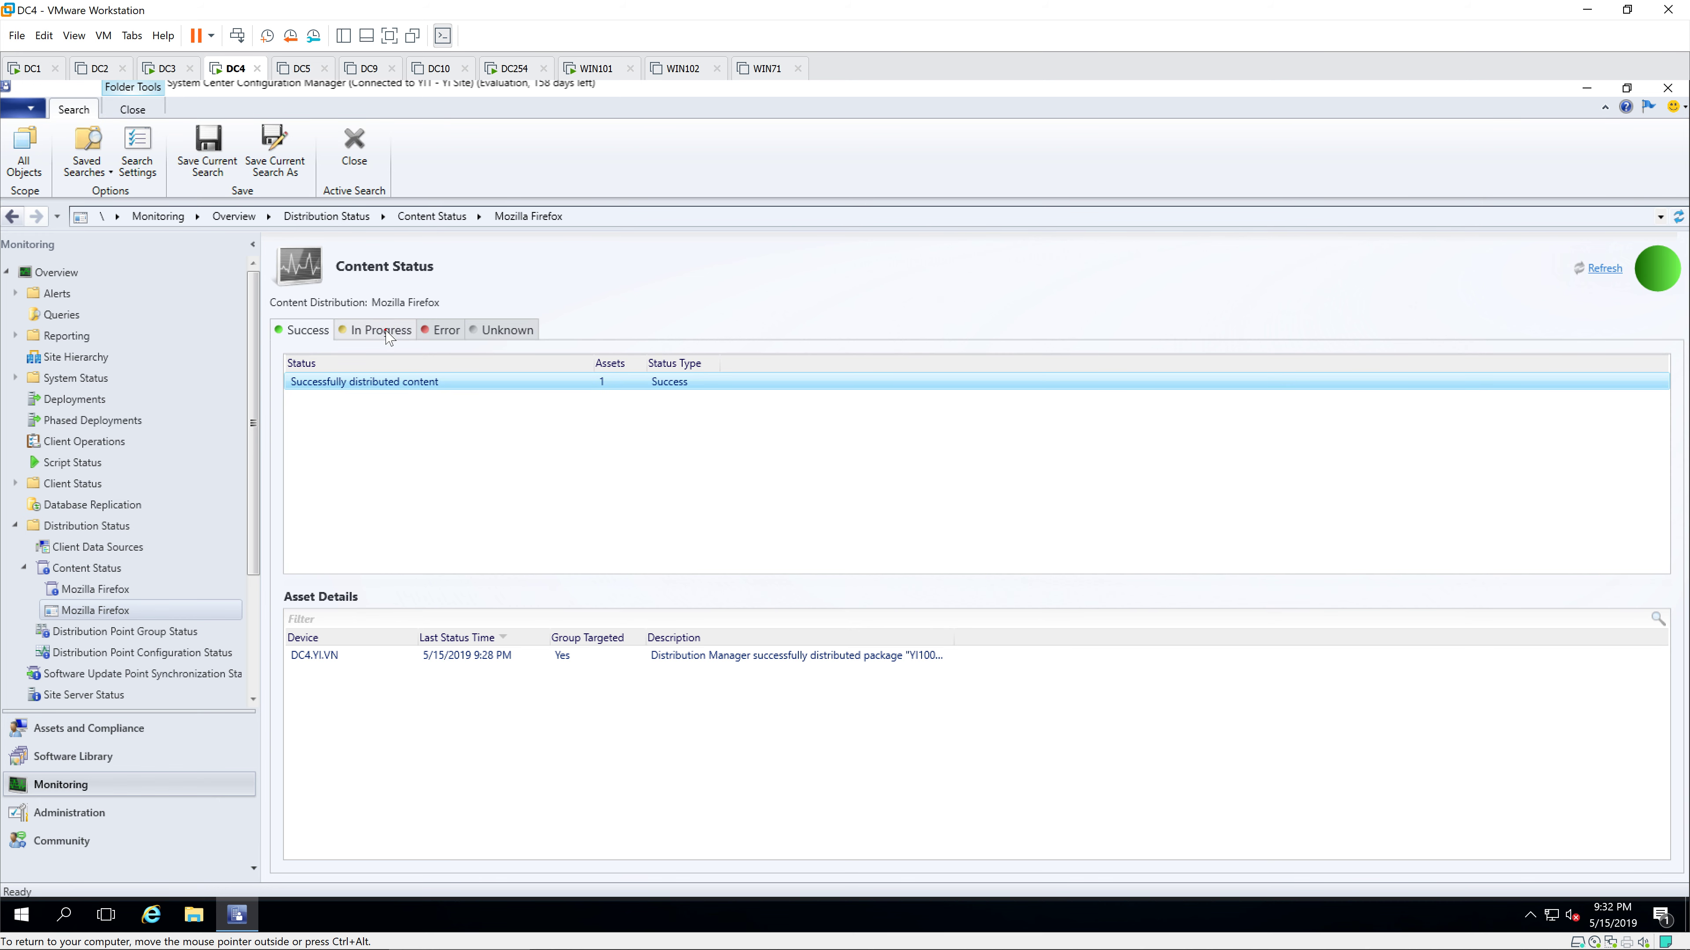
click(443, 331)
click(504, 331)
click(303, 330)
click(552, 454)
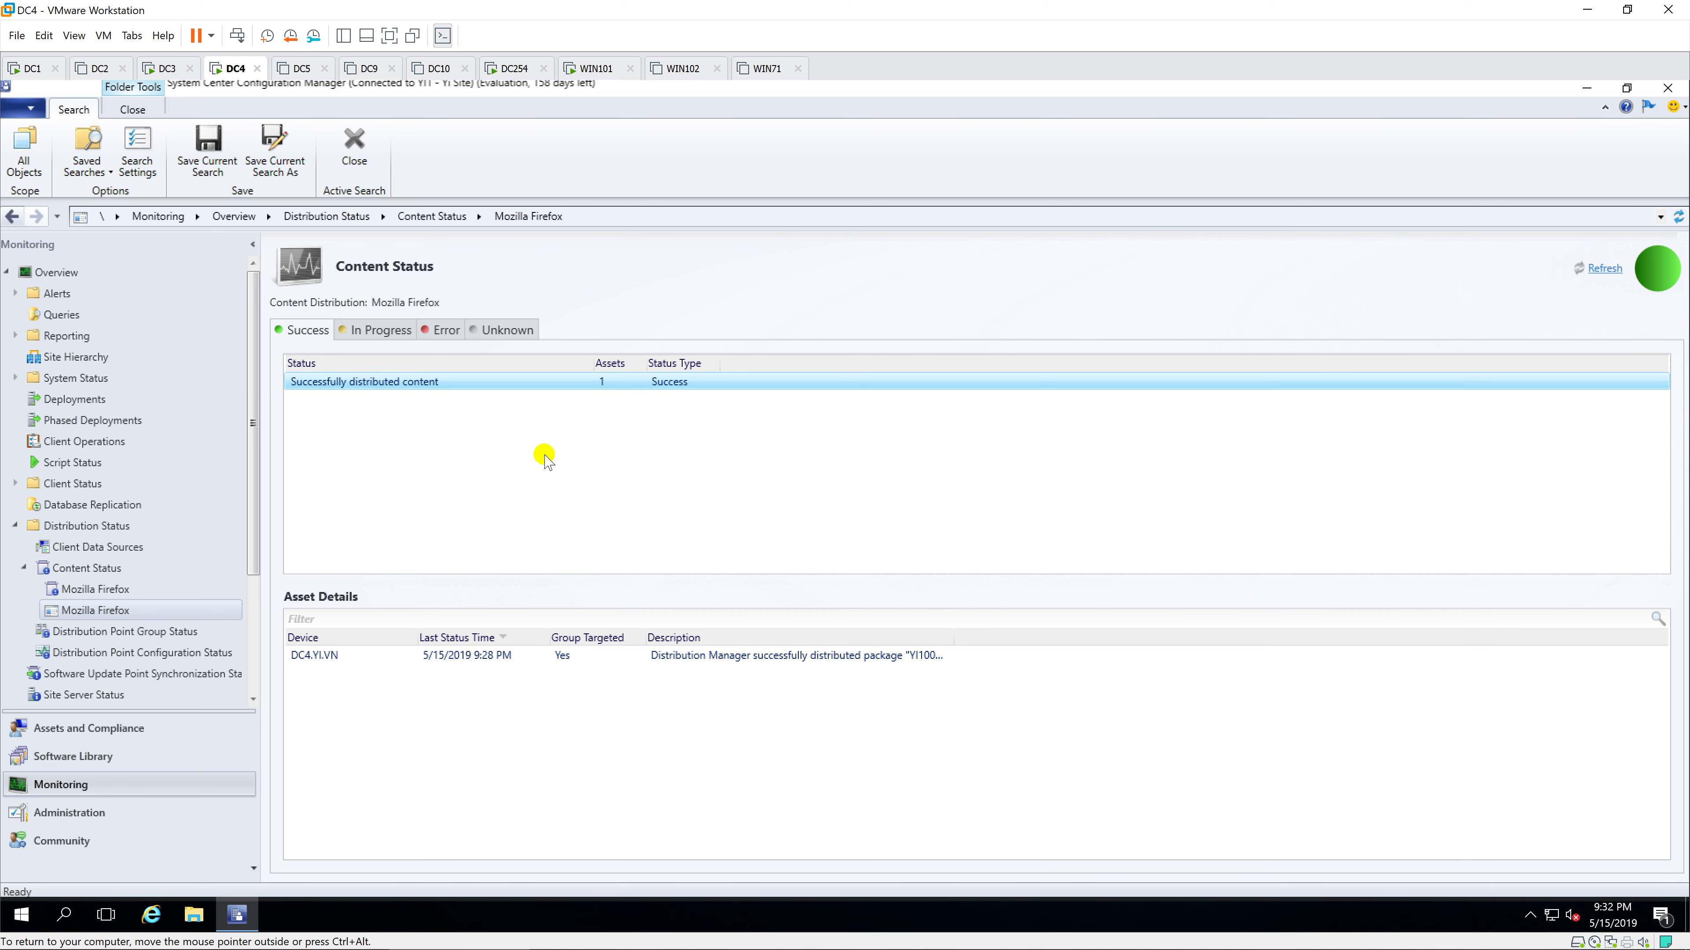
key(ctrl+alt)
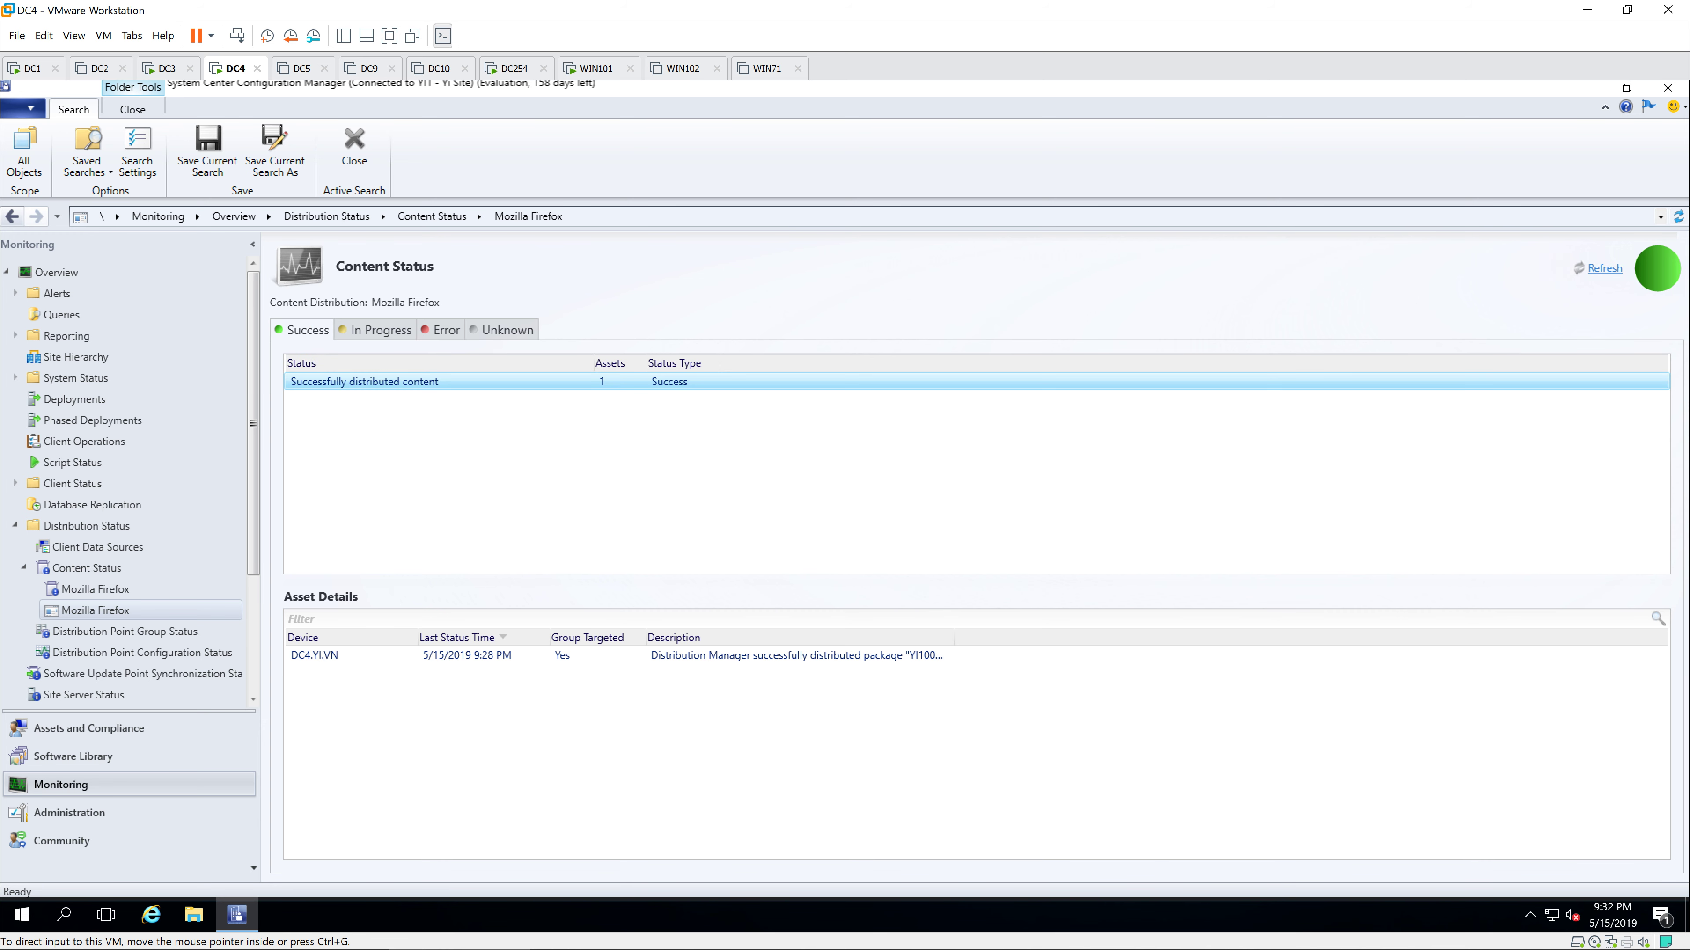